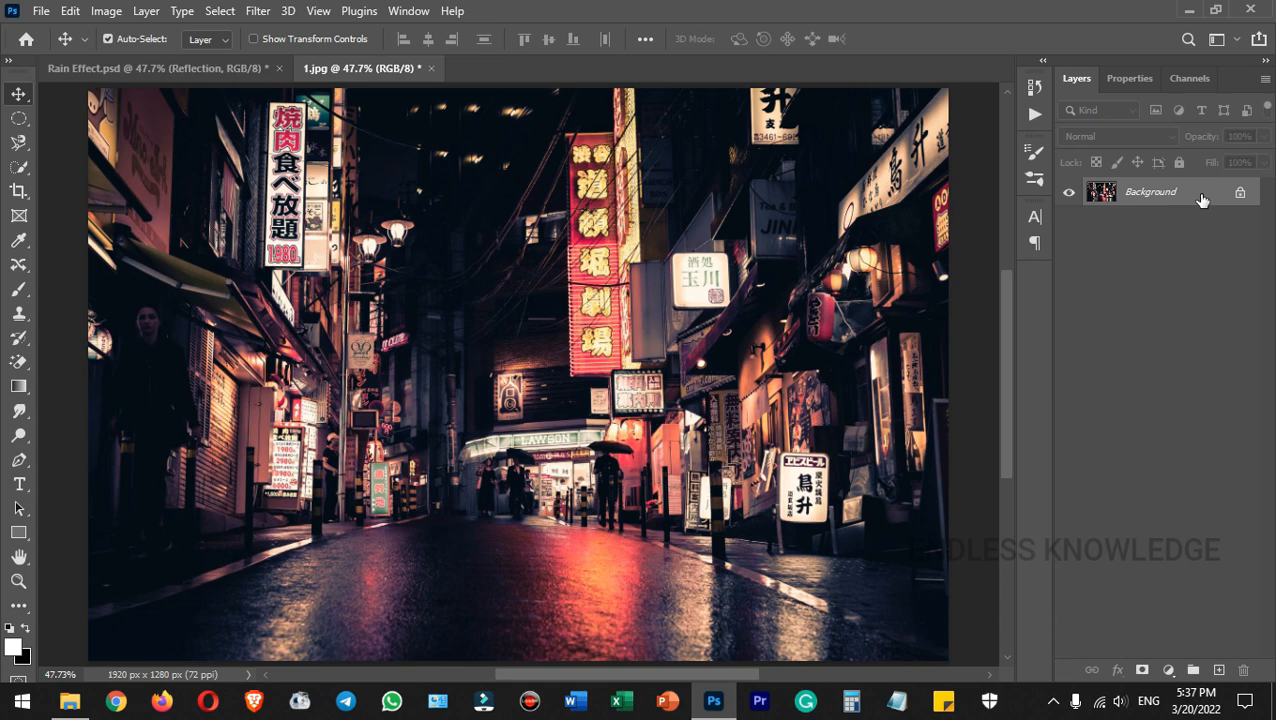
# Duplicate the Background layer and flip the copy vertically with Free Transform.
pyautogui.hotkey('ctrl', 'j')
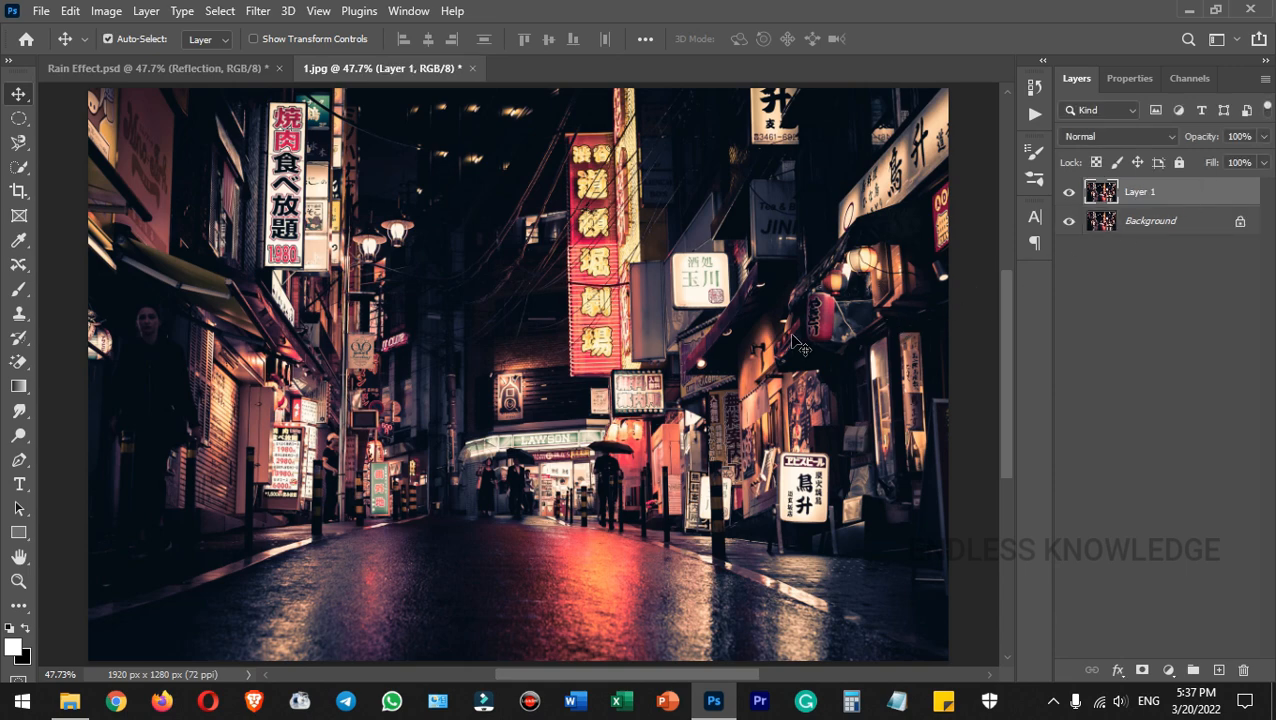
pyautogui.press('ctrl')
pyautogui.hotkey('ctrl', '-')
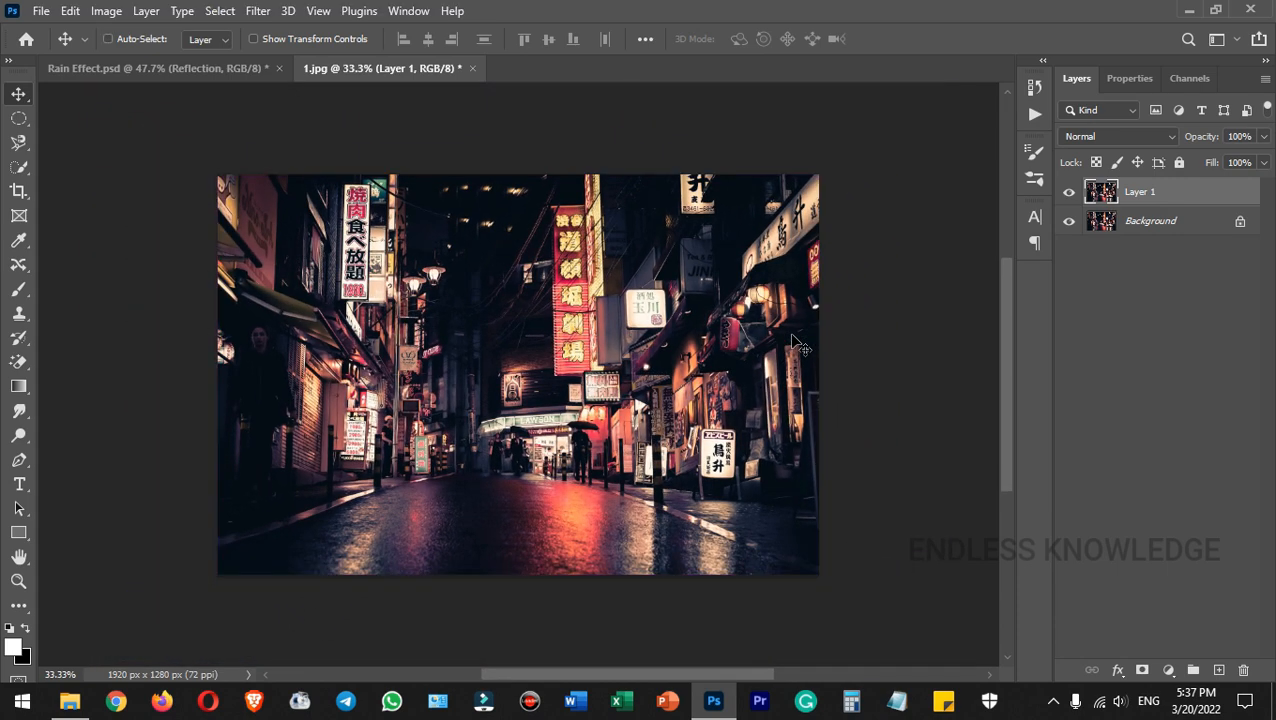
pyautogui.press('ctrl')
pyautogui.hotkey('ctrl', 't')
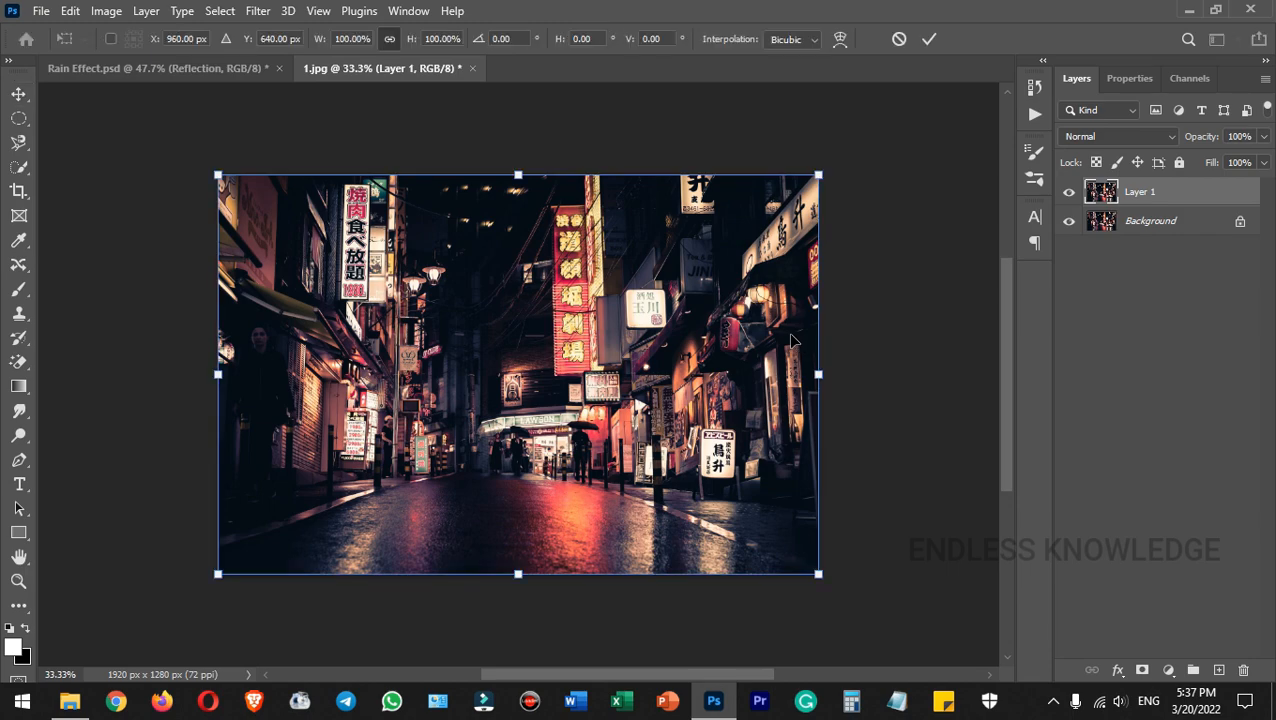
pyautogui.rightClick(531, 352)
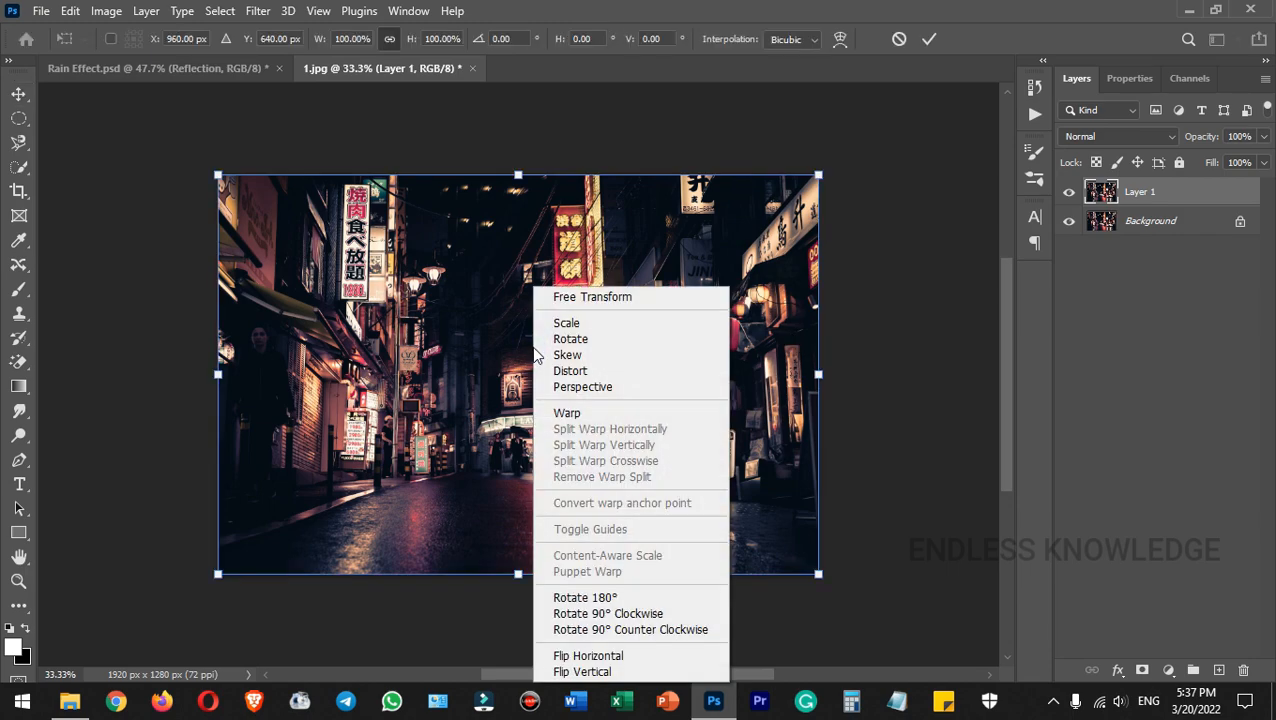
pyautogui.click(609, 676)
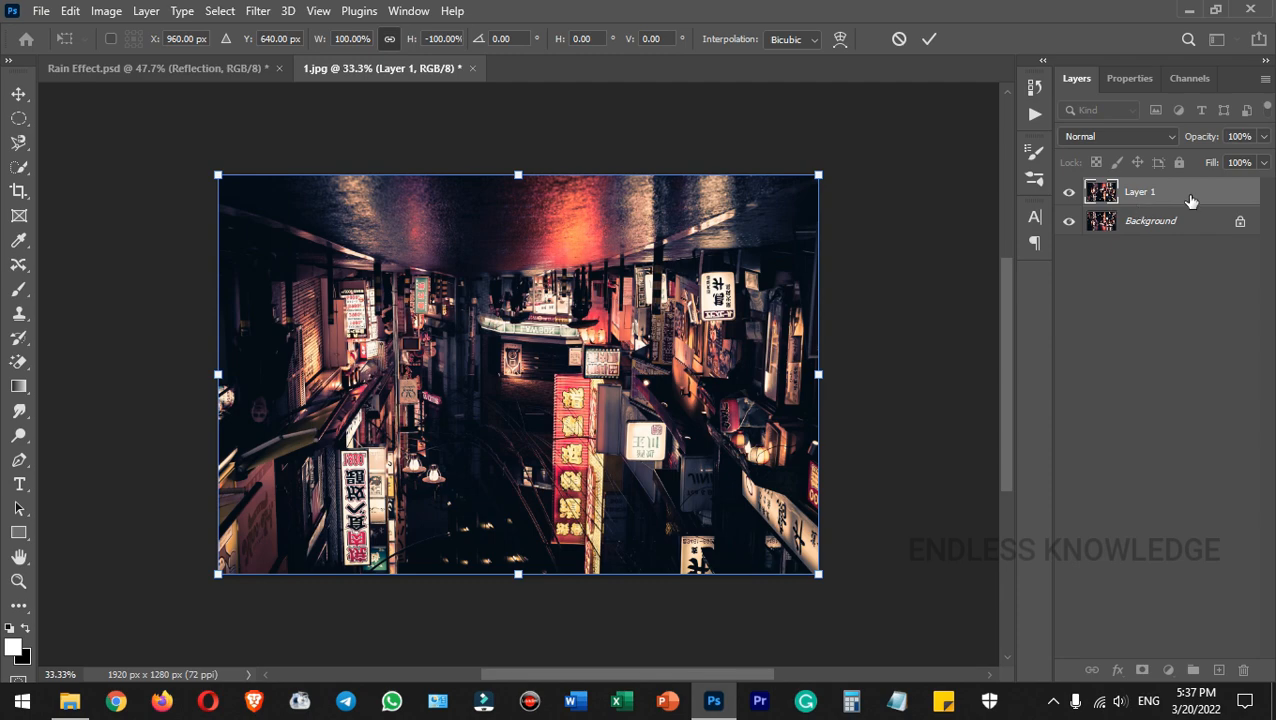
# Set the flipped layer's opacity to 50% and move it straight down to Y 1280 px over the street.
pyautogui.click(1240, 137)
pyautogui.write('50')
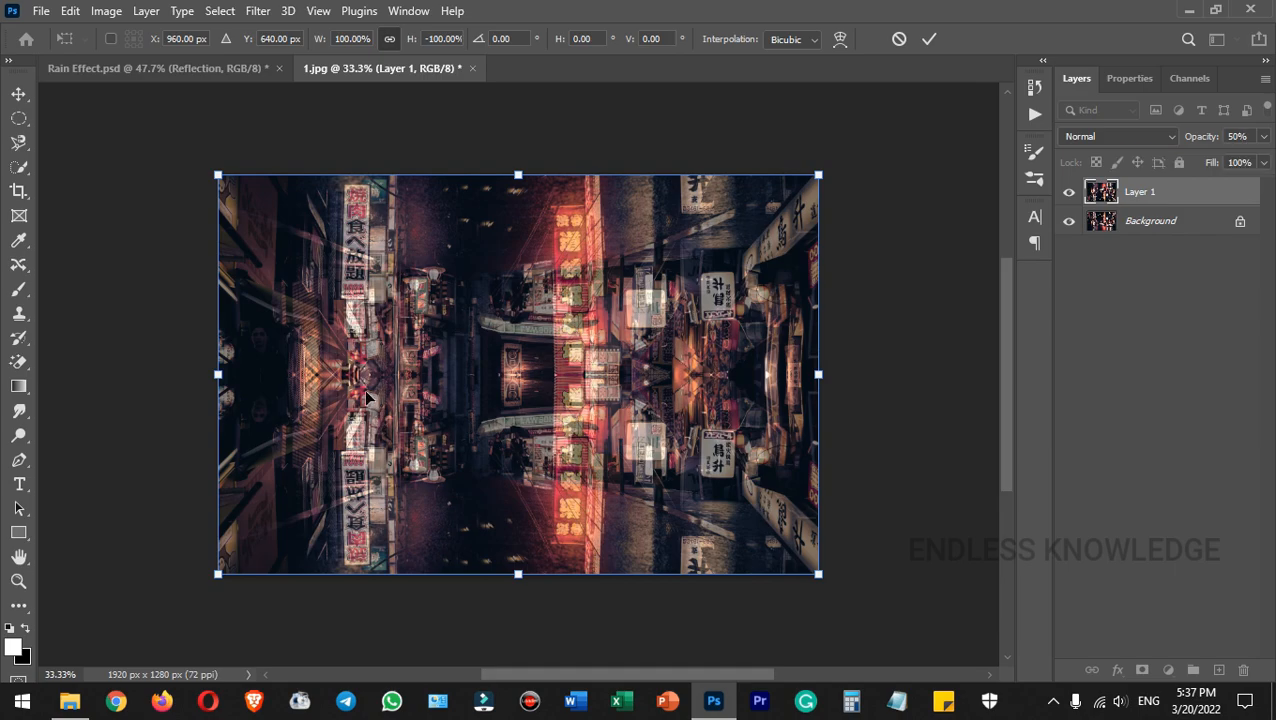
pyautogui.hotkey('ctrl', '+')
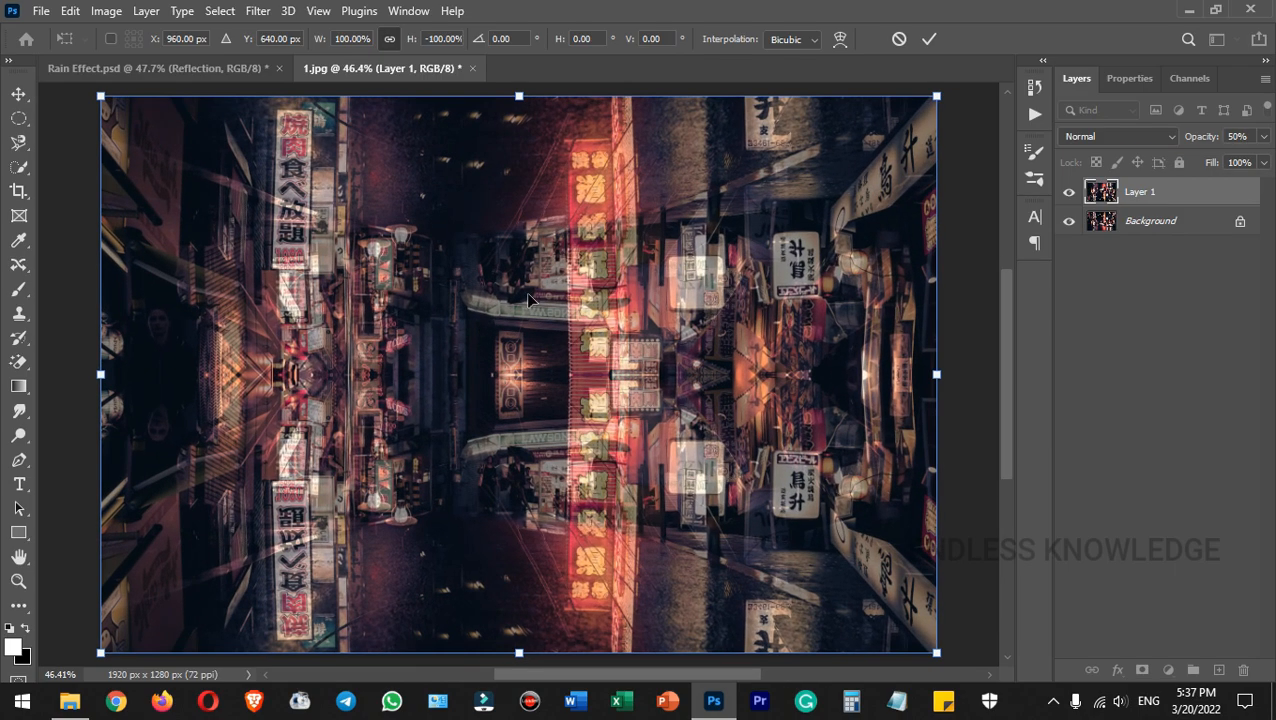
pyautogui.moveTo(531, 262); pyautogui.dragTo(533, 548)
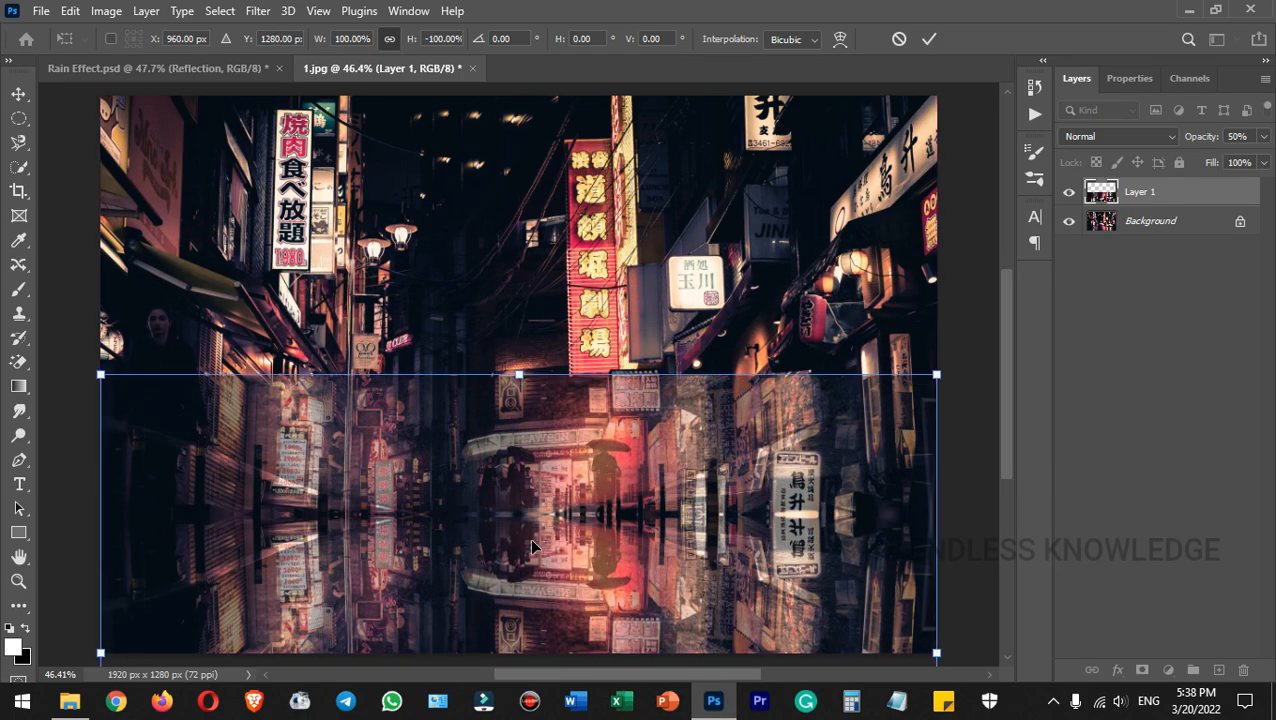
# Warp the flipped layer by pulling both of its upper corners down and slightly outward, and apply the transform.
pyautogui.rightClick(520, 481)
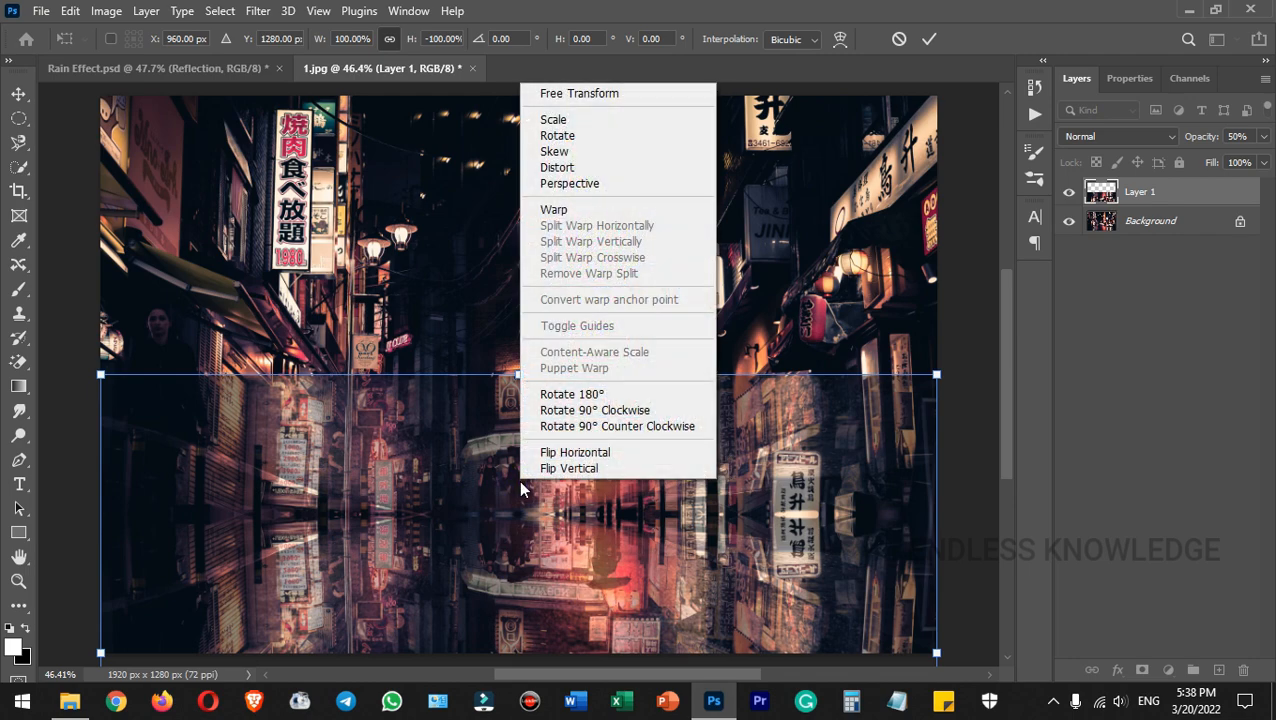
pyautogui.rightClick(513, 505)
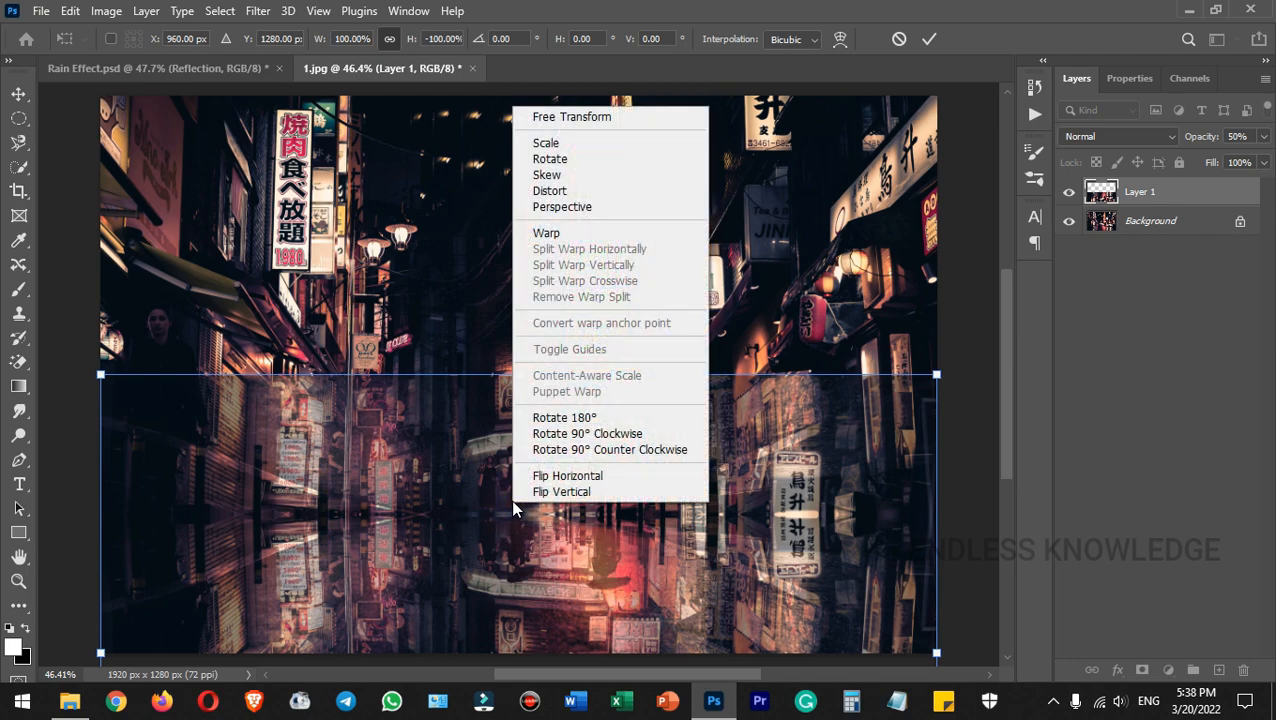
pyautogui.click(589, 241)
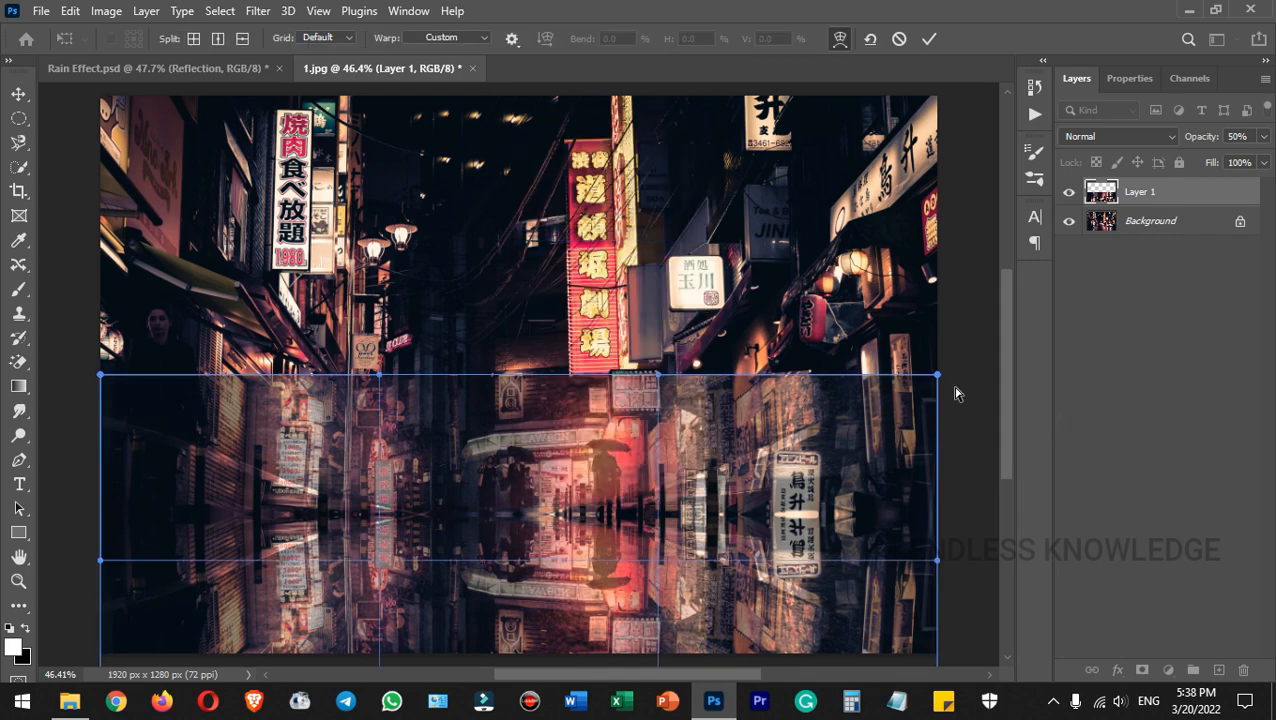
pyautogui.moveTo(938, 378); pyautogui.dragTo(950, 444)
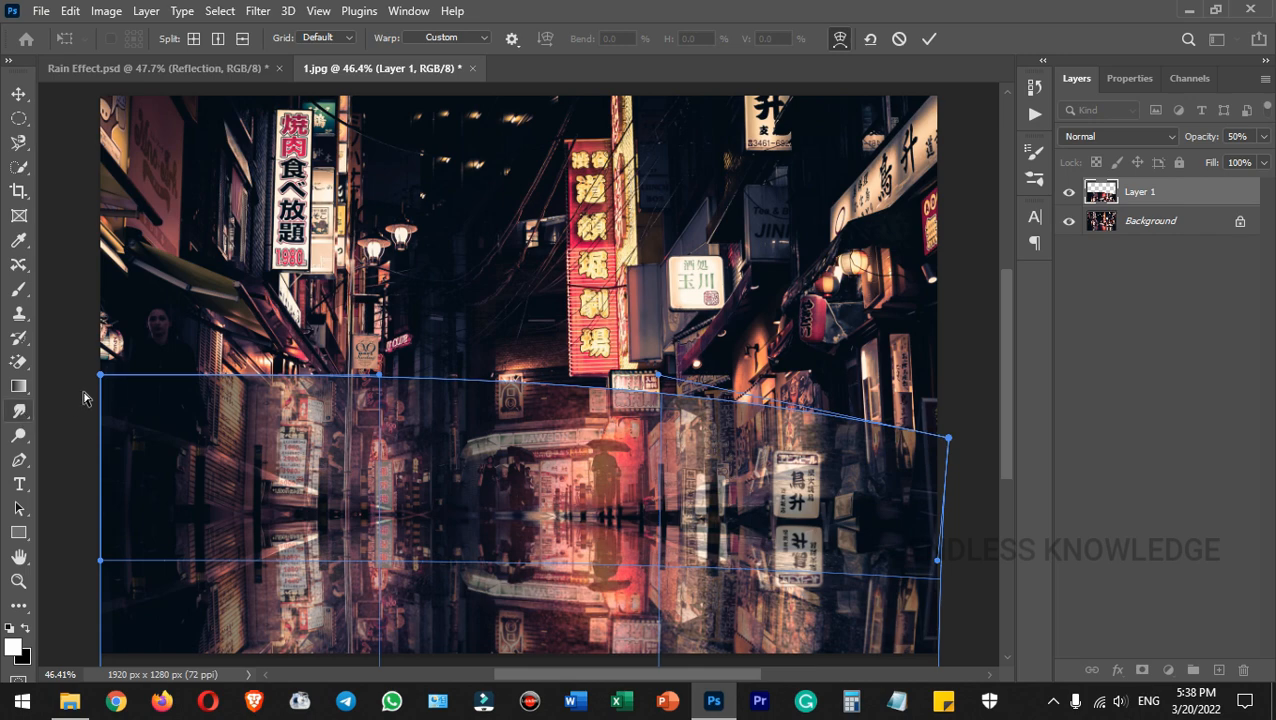
pyautogui.moveTo(100, 376); pyautogui.dragTo(97, 441)
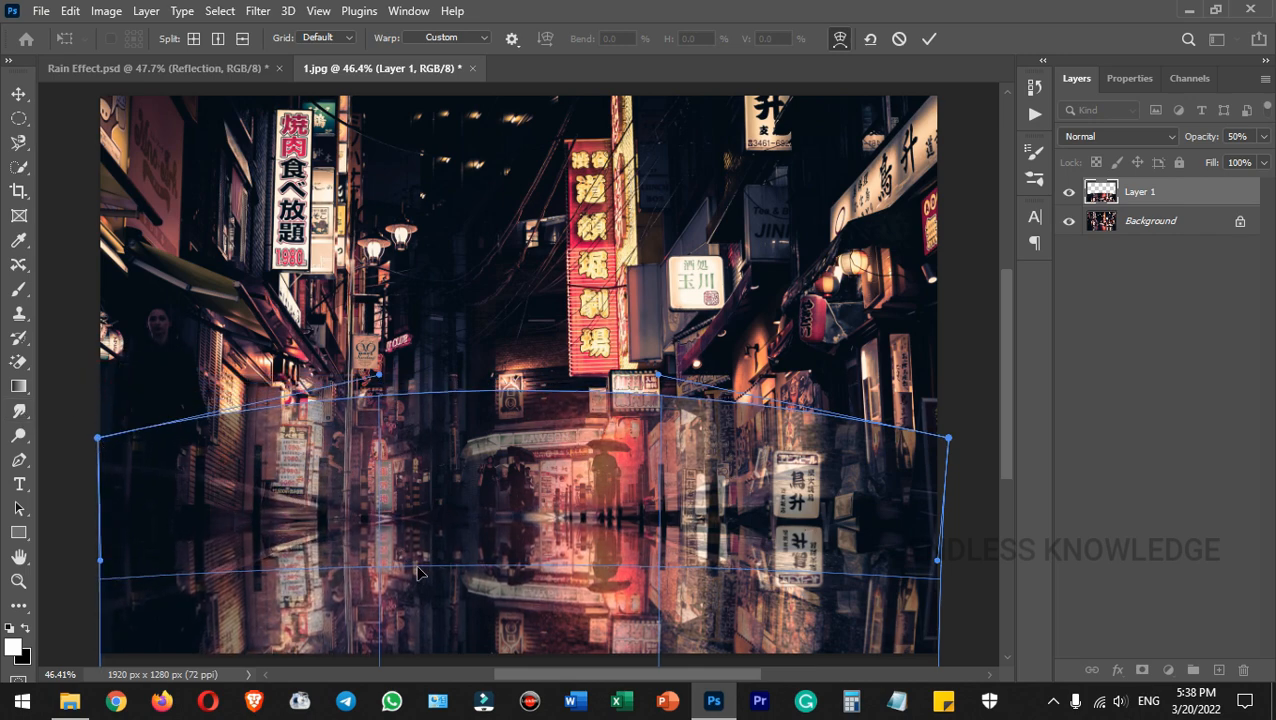
pyautogui.moveTo(509, 477); pyautogui.dragTo(510, 479)
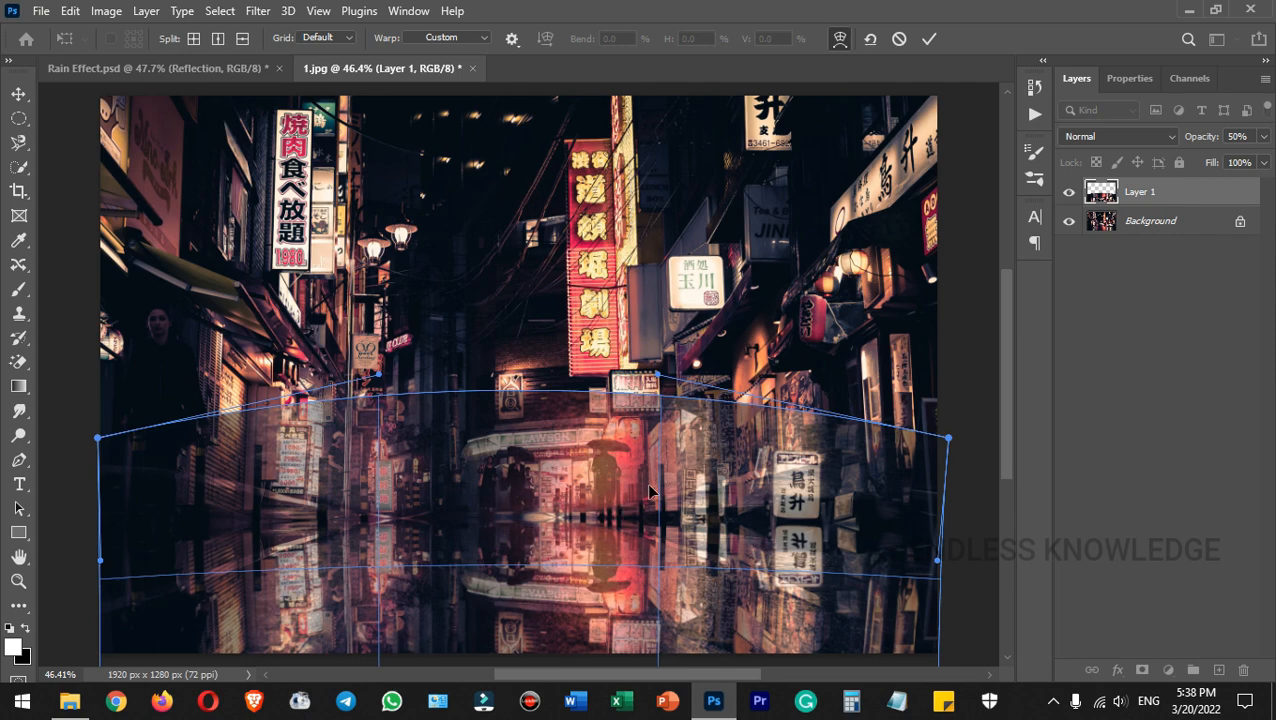
pyautogui.click(928, 39)
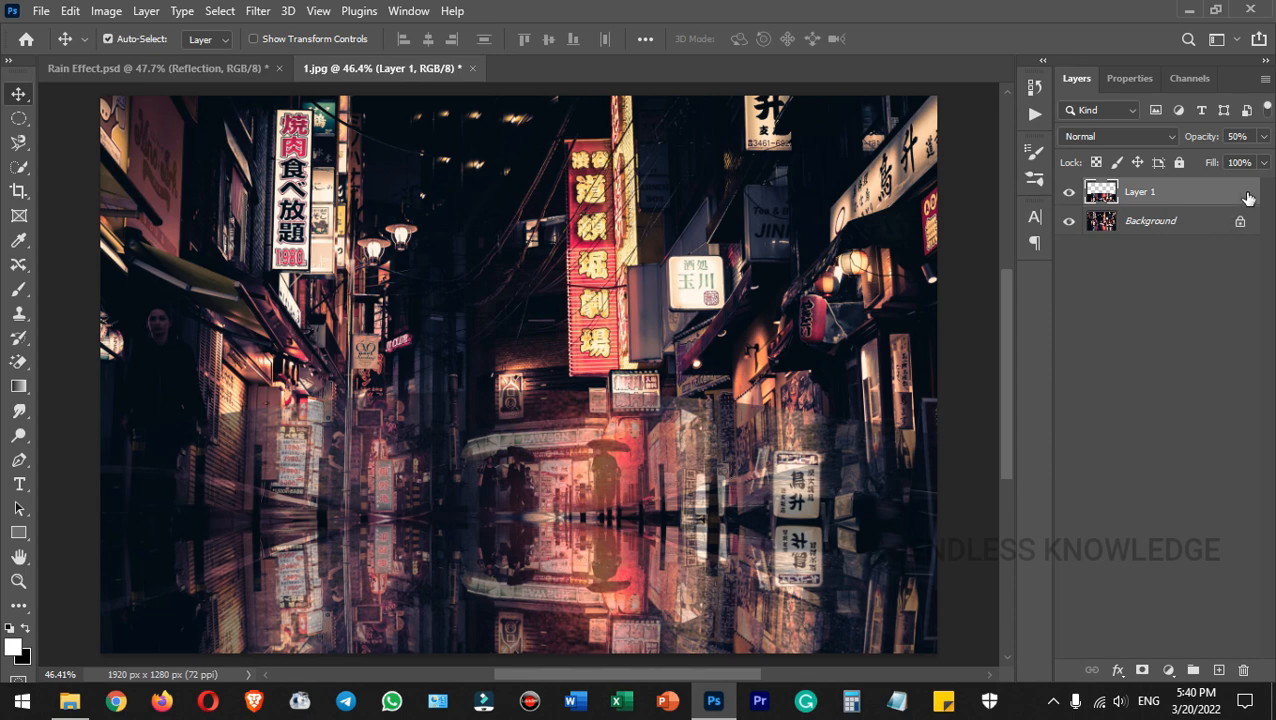
# Add a white layer mask to the flipped layer and choose a soft round brush with black as the foreground color.
pyautogui.click(1143, 669)
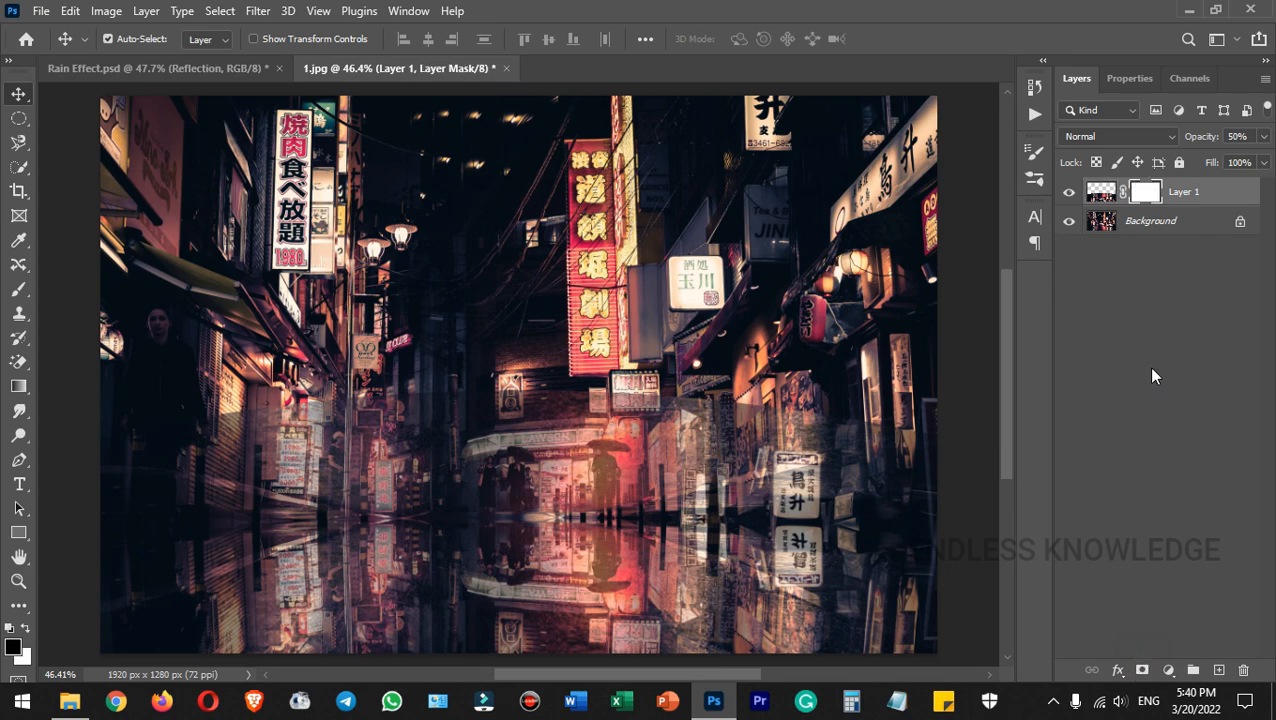
pyautogui.press('x')
pyautogui.press('b')
pyautogui.rightClick(550, 250)
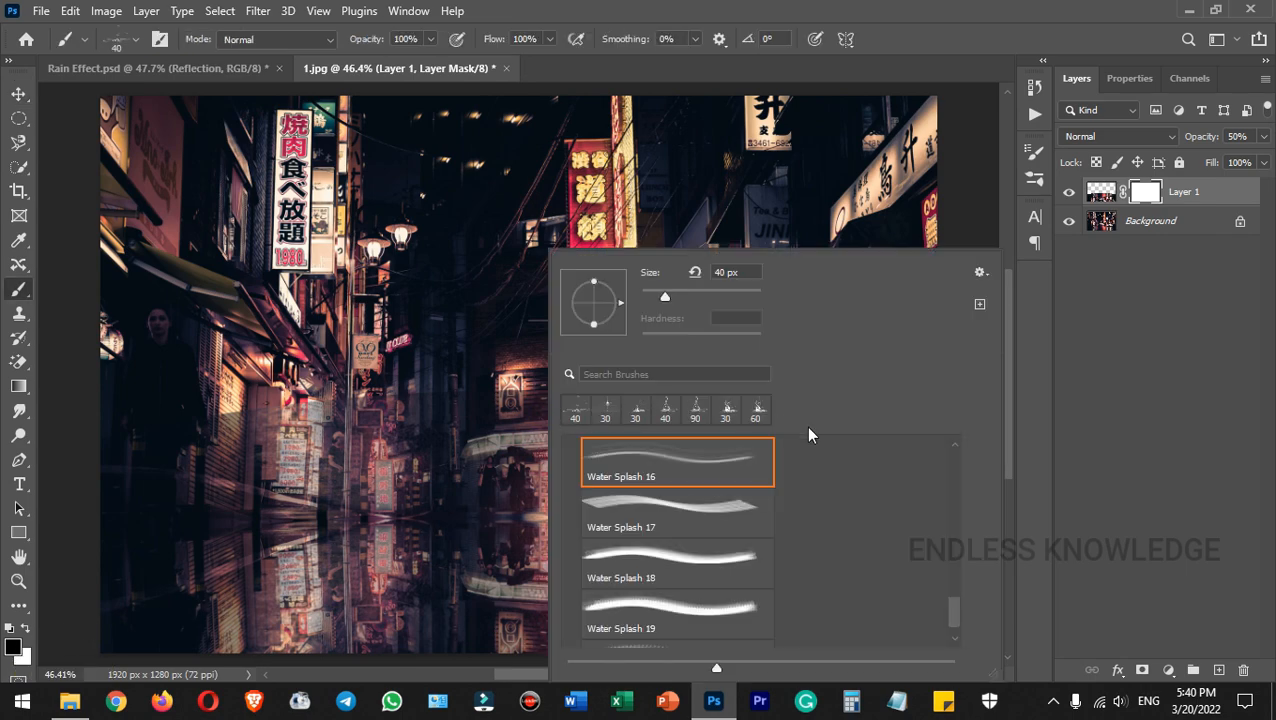
pyautogui.moveTo(950, 600)
pyautogui.mouseDown()
pyautogui.moveTo(948, 480)
pyautogui.moveTo(715, 450)
pyautogui.mouseUp()
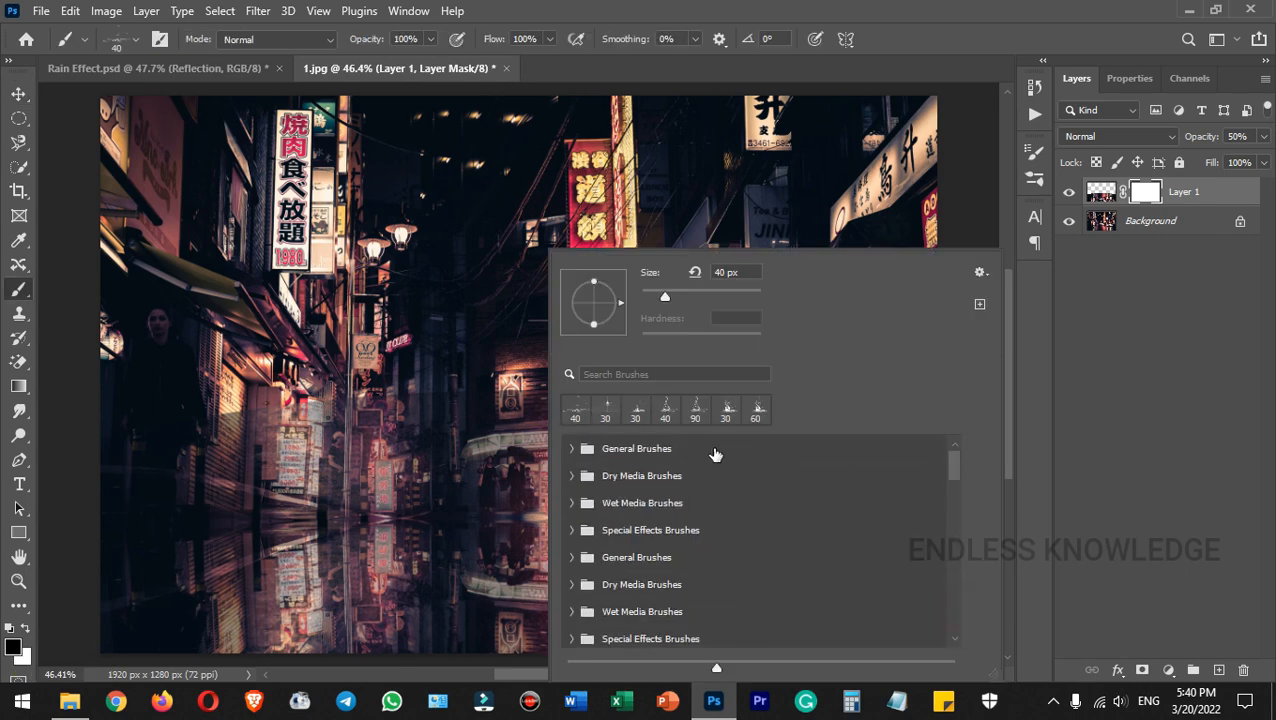
pyautogui.click(582, 455)
pyautogui.doubleClick(640, 492)
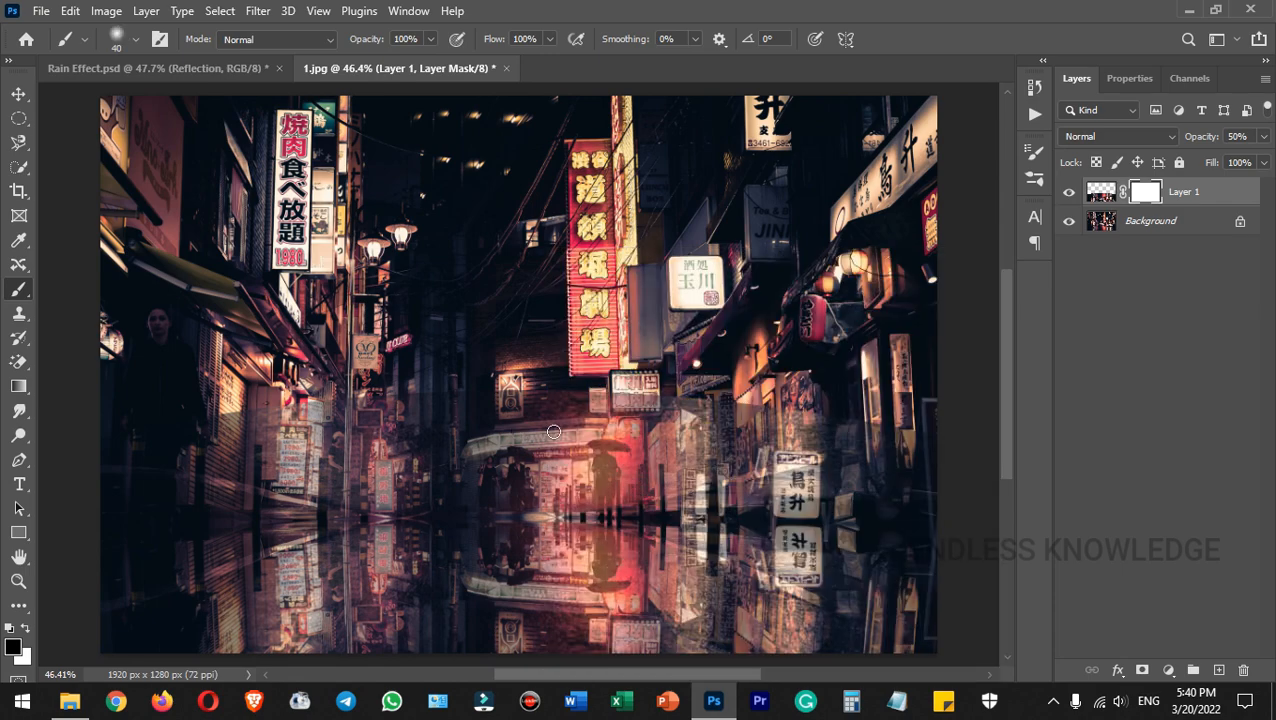
# Paint black on the mask with the brush enlarged to 300–500 px to hide the flipped image over the buildings above the road.
pyautogui.press(']')
pyautogui.press(']')
pyautogui.press(']')
pyautogui.press(']')
pyautogui.press(']')
pyautogui.press(']')
pyautogui.press(']')
pyautogui.press(']')
pyautogui.press(']')
pyautogui.press(']')
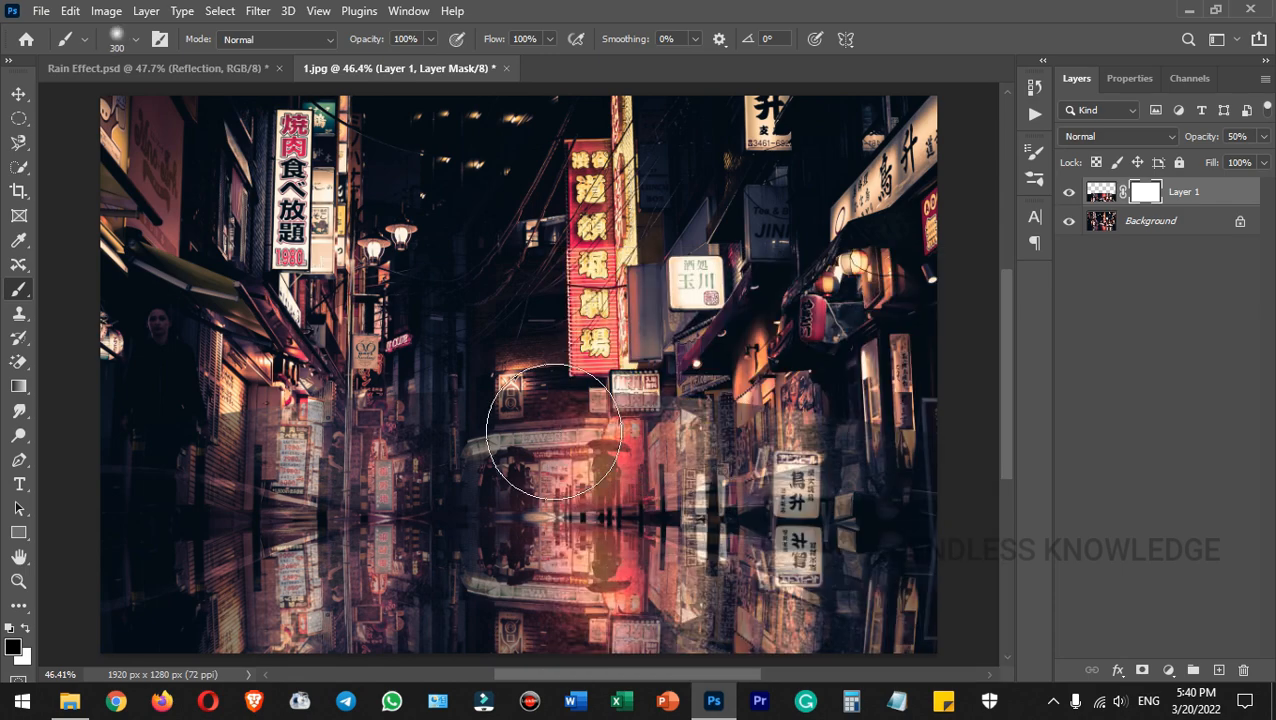
pyautogui.moveTo(566, 411)
pyautogui.mouseDown()
pyautogui.moveTo(641, 400)
pyautogui.moveTo(670, 450)
pyautogui.moveTo(700, 465)
pyautogui.moveTo(745, 446)
pyautogui.moveTo(931, 484)
pyautogui.moveTo(857, 504)
pyautogui.moveTo(710, 430)
pyautogui.moveTo(214, 384)
pyautogui.moveTo(91, 527)
pyautogui.moveTo(179, 484)
pyautogui.moveTo(318, 445)
pyautogui.moveTo(456, 470)
pyautogui.mouseUp()
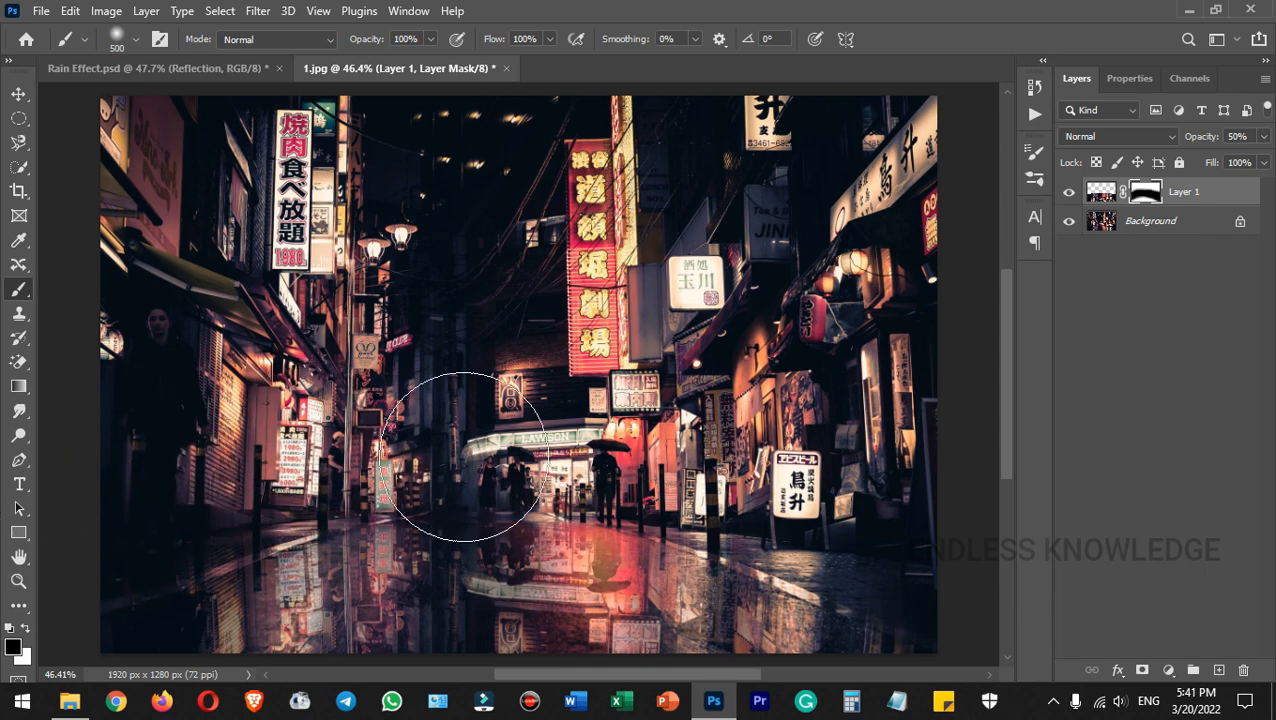
# Set the reflection layer's opacity to 100% and its blend mode to Color Dodge.
pyautogui.click(19, 93)
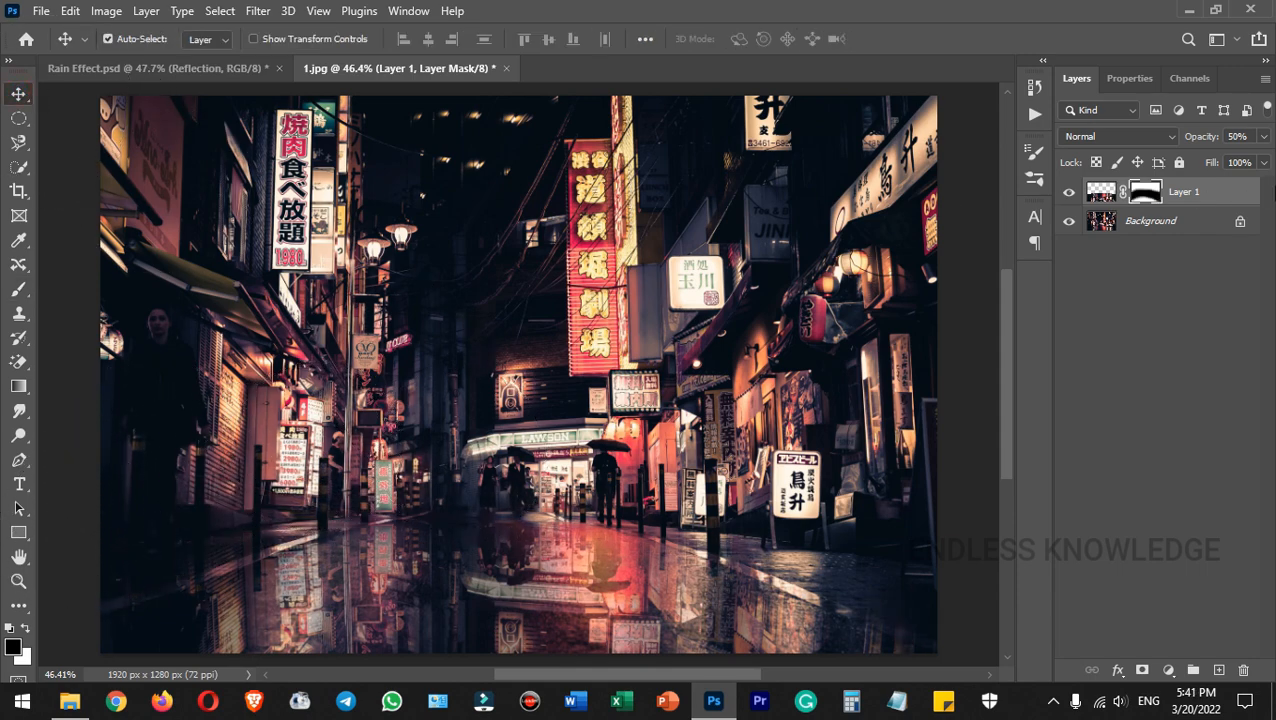
pyautogui.click(1237, 135)
pyautogui.write('100')
pyautogui.press('Return')
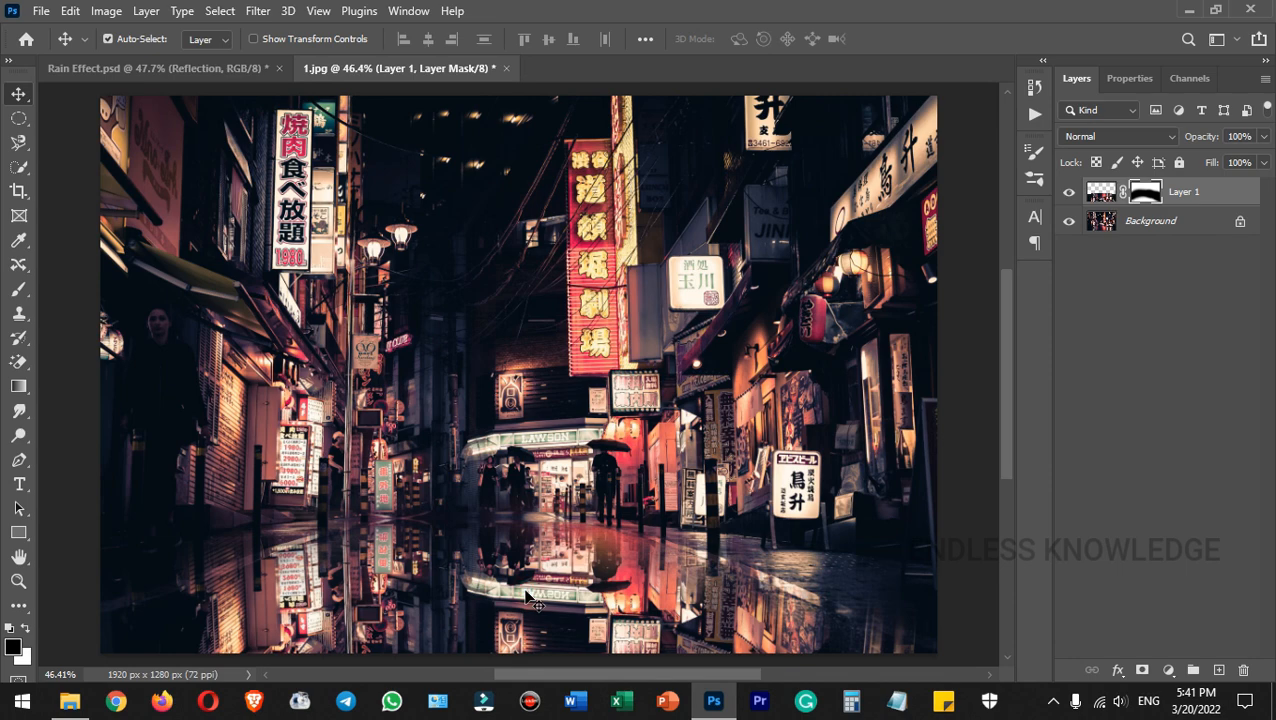
pyautogui.click(1222, 194)
pyautogui.click(1100, 138)
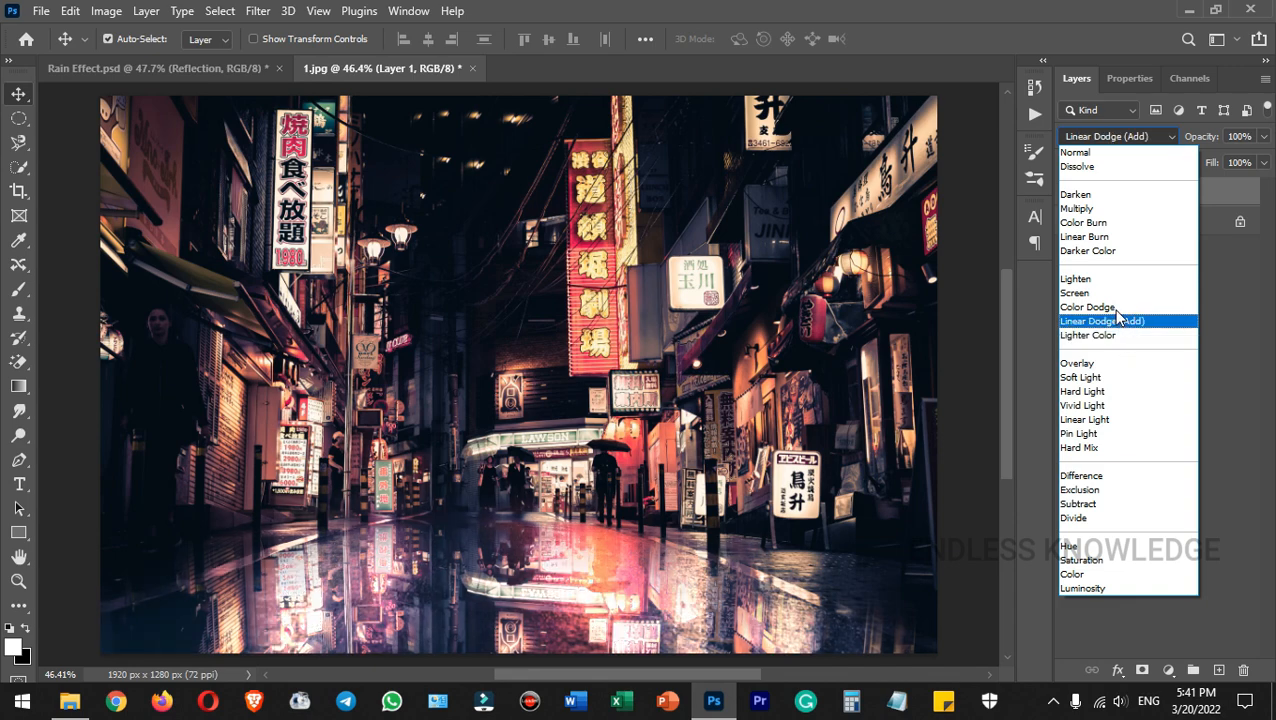
pyautogui.click(1129, 312)
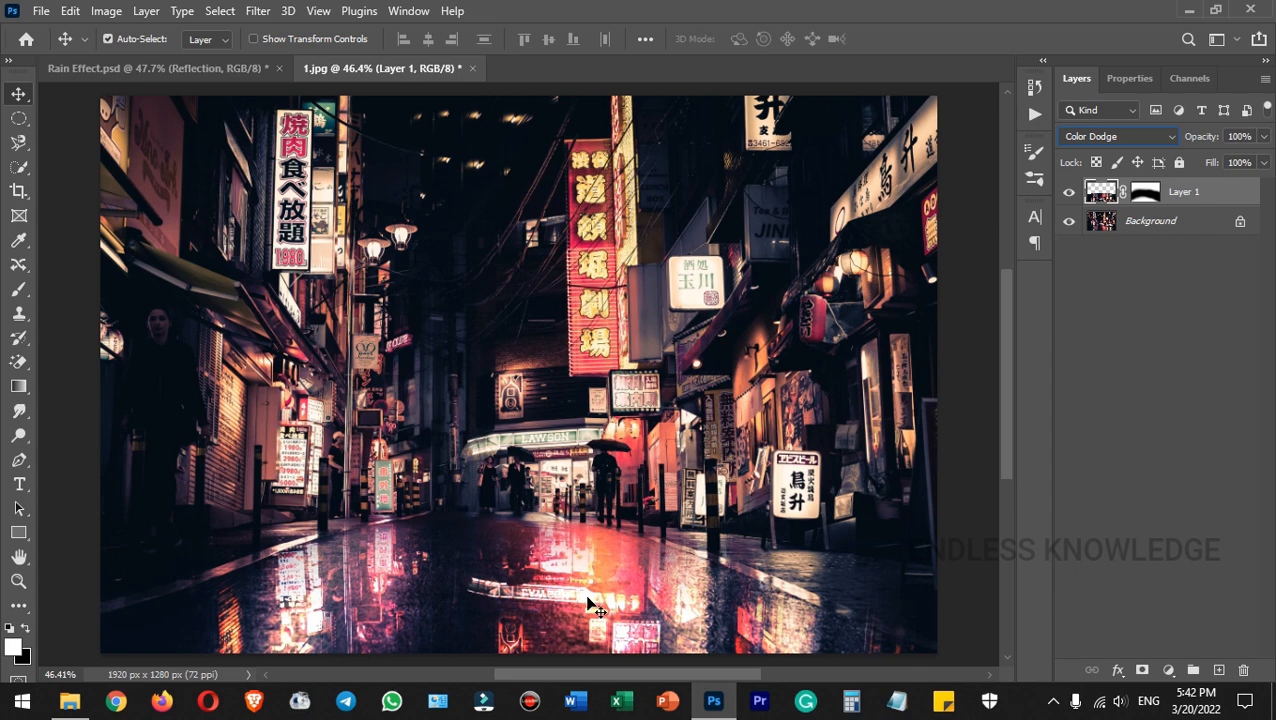
# Convert the reflection layer to a smart object and apply a Gaussian Blur with a radius of 4.5 pixels.
pyautogui.rightClick(1238, 194)
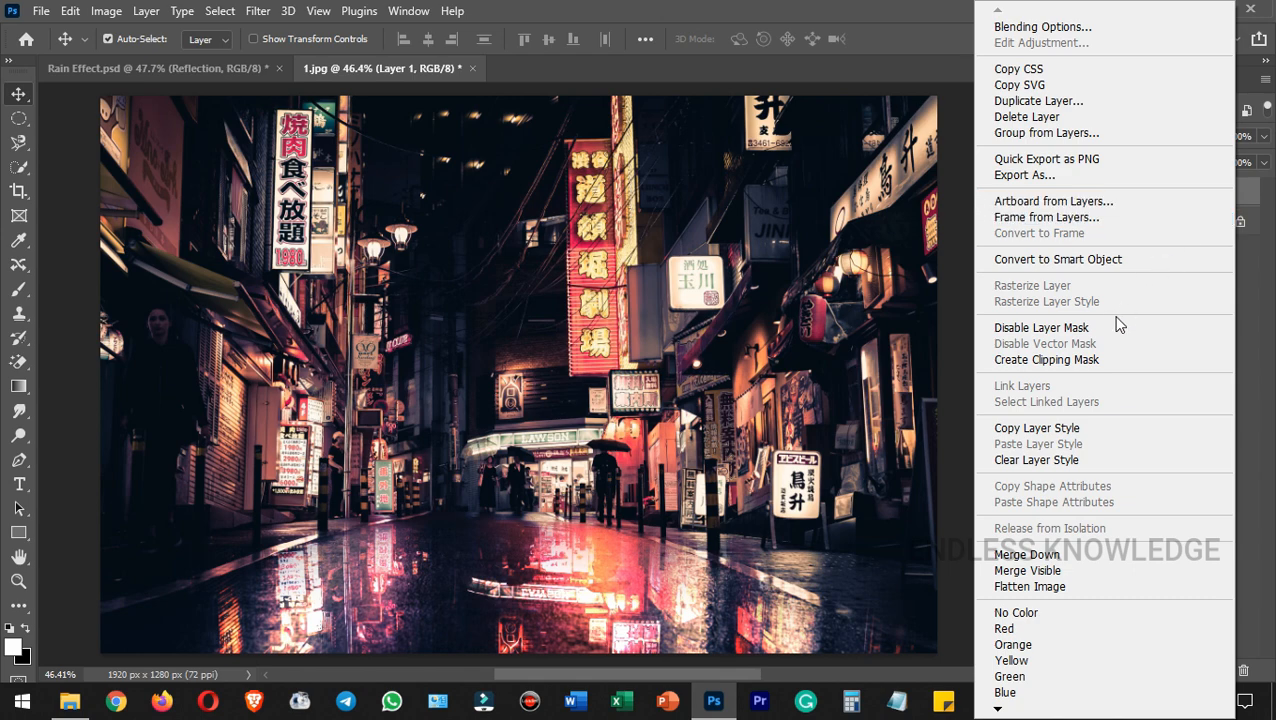
pyautogui.click(1120, 262)
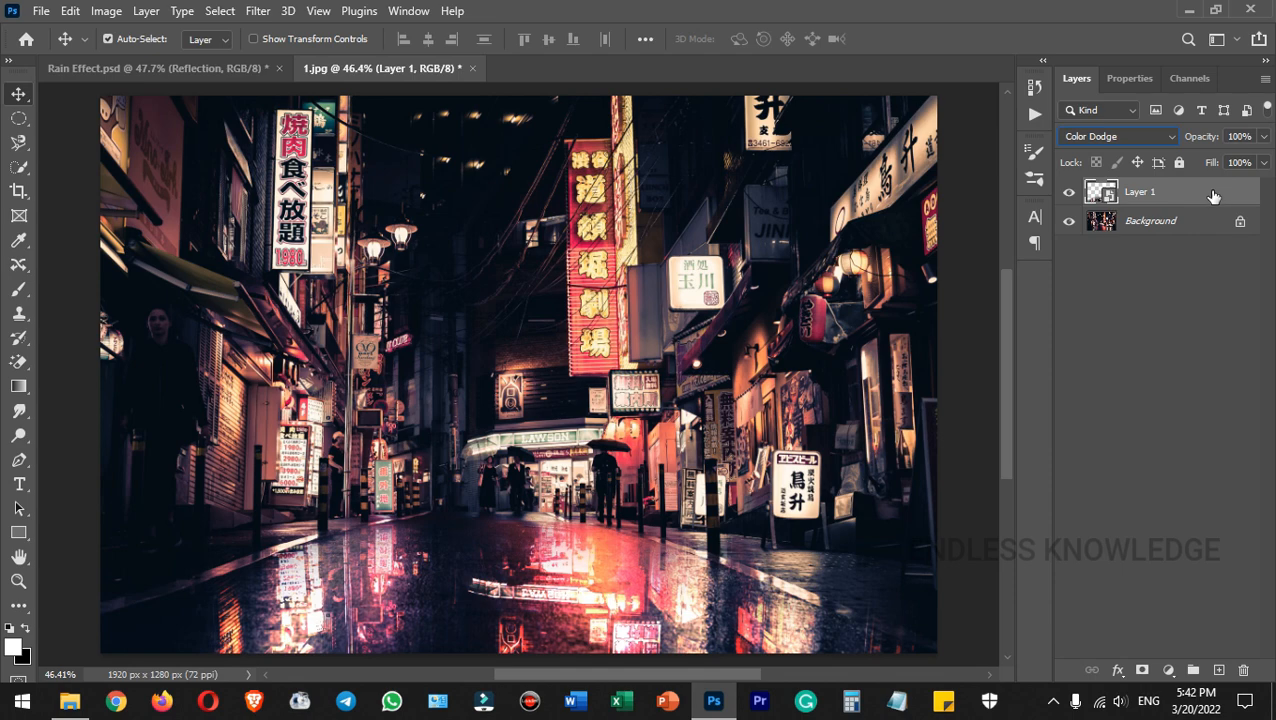
pyautogui.click(257, 12)
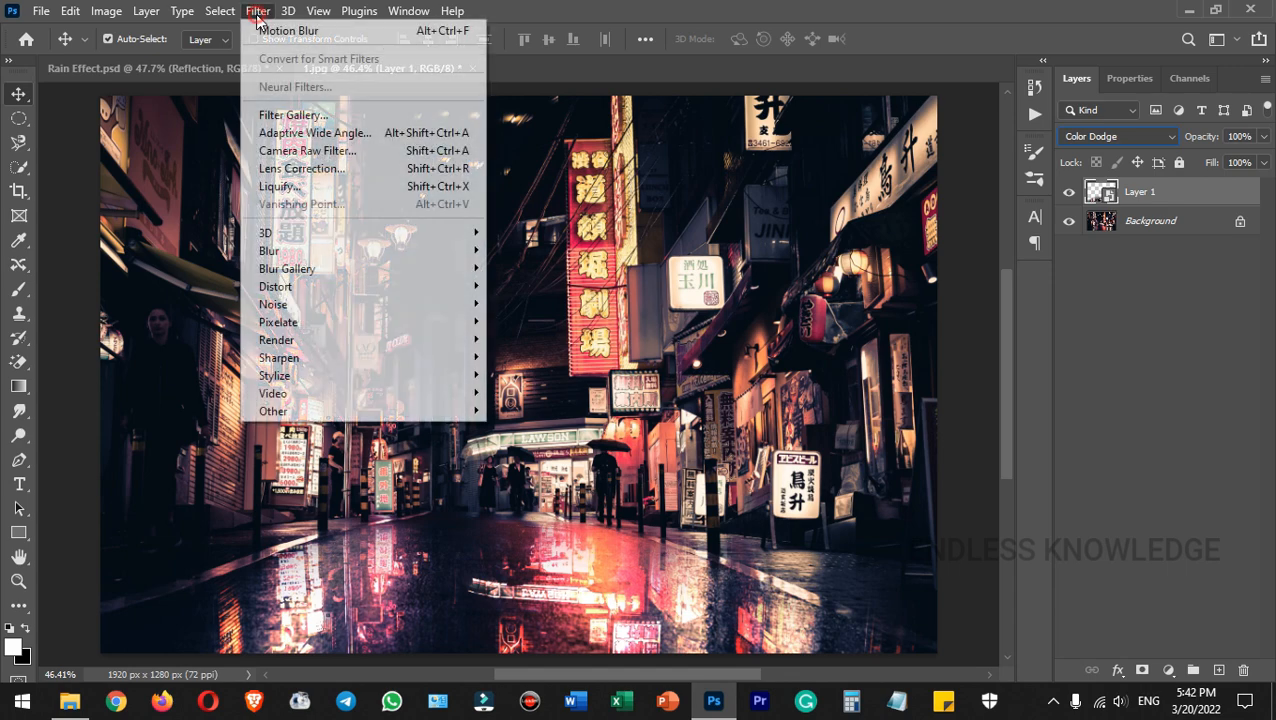
pyautogui.moveTo(298, 252)
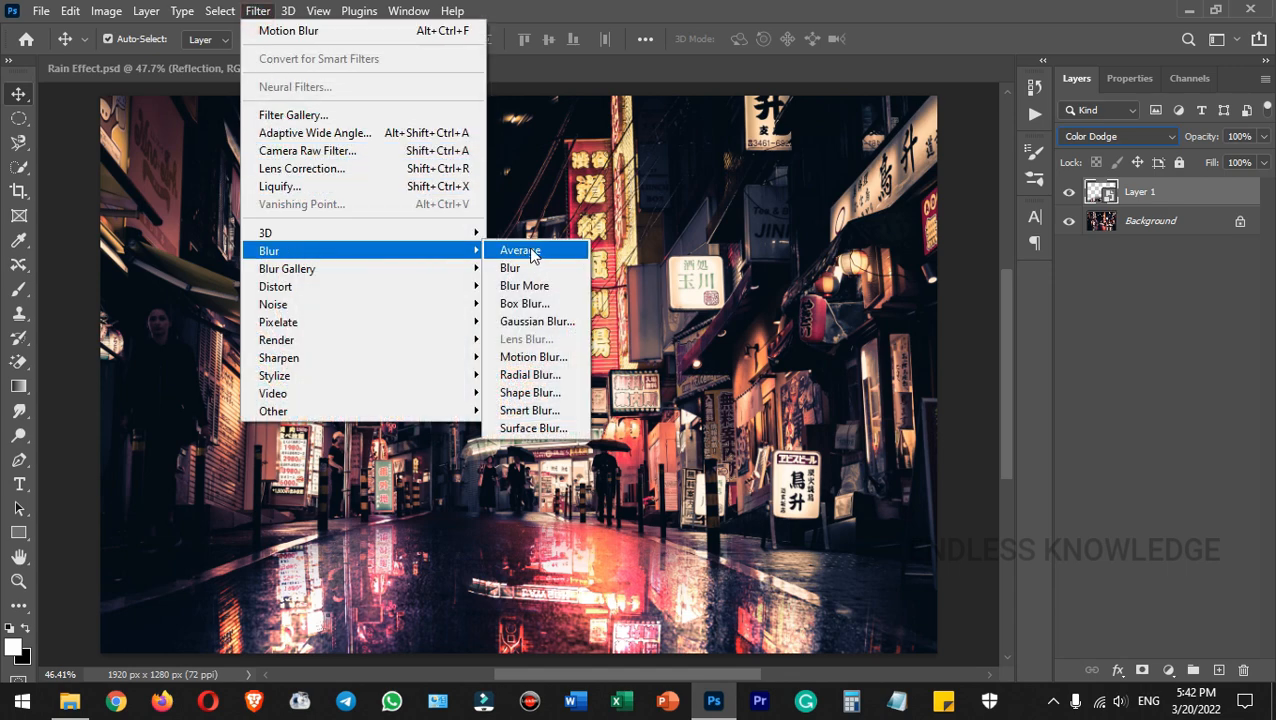
pyautogui.click(537, 321)
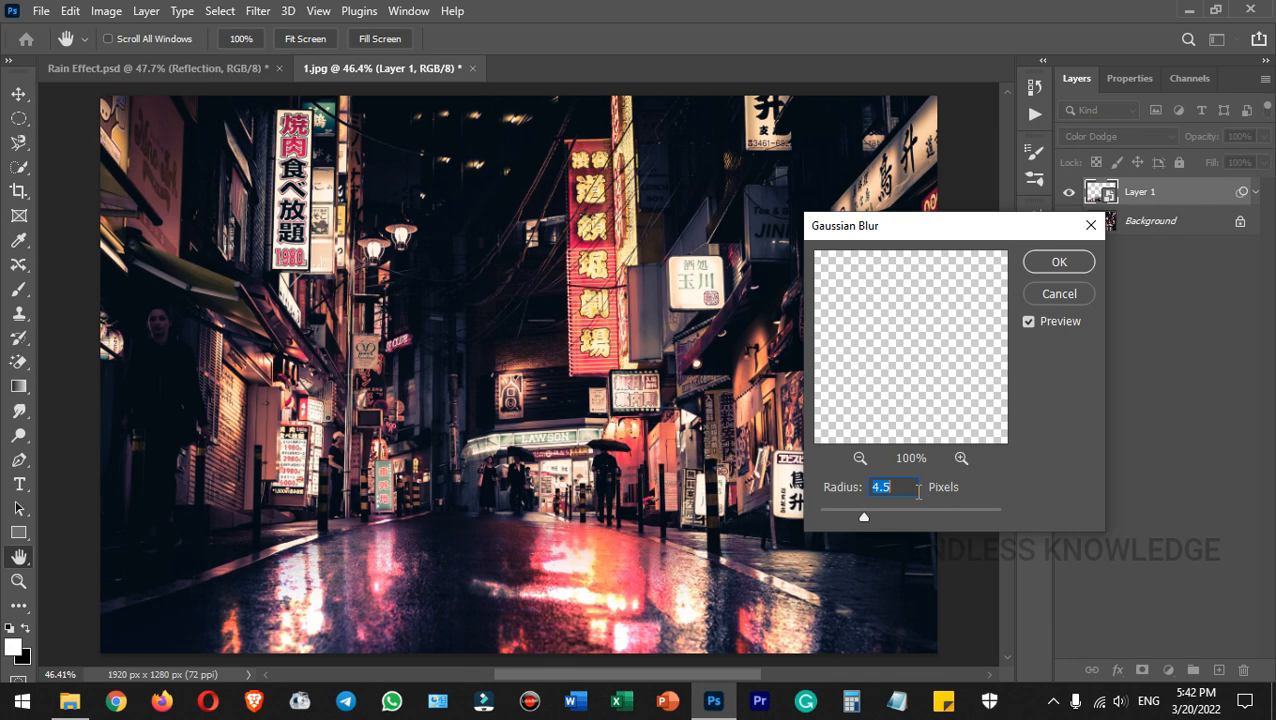
pyautogui.click(1052, 262)
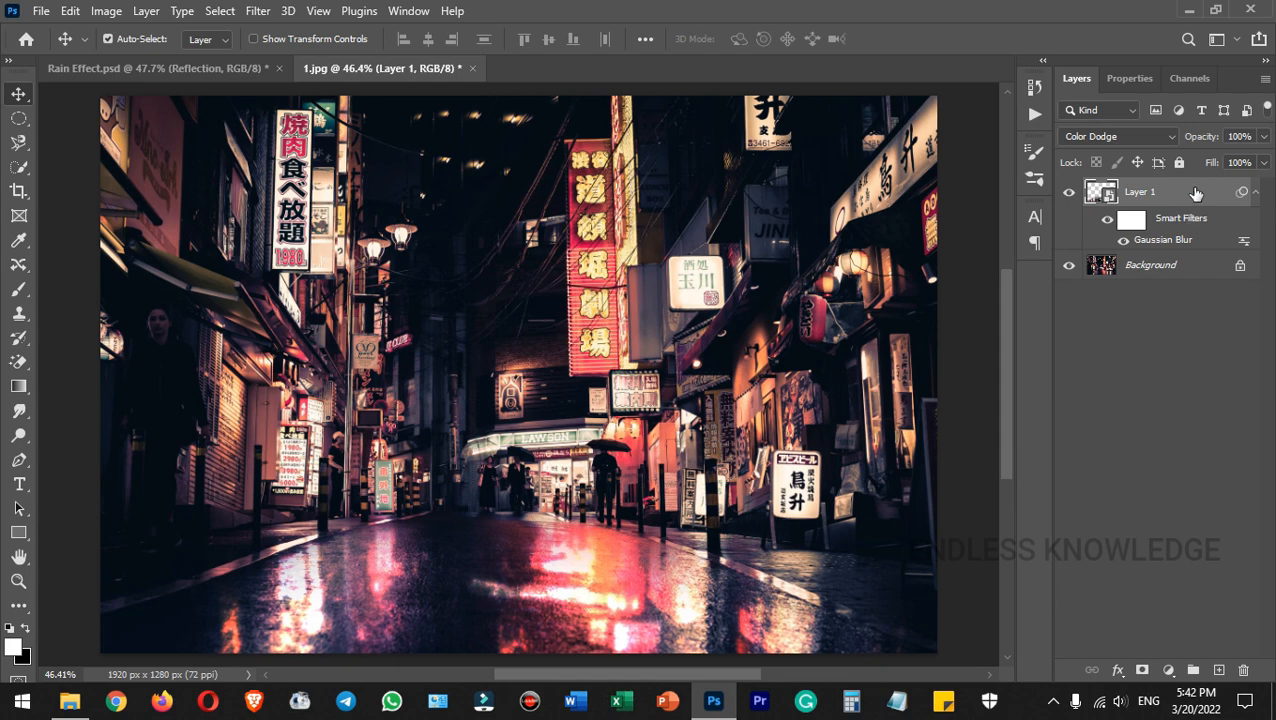
# Apply the Plastic Wrap filter to the reflection layer with Highlight Strength 8, Detail 1 and Smoothness 15.
pyautogui.click(269, 12)
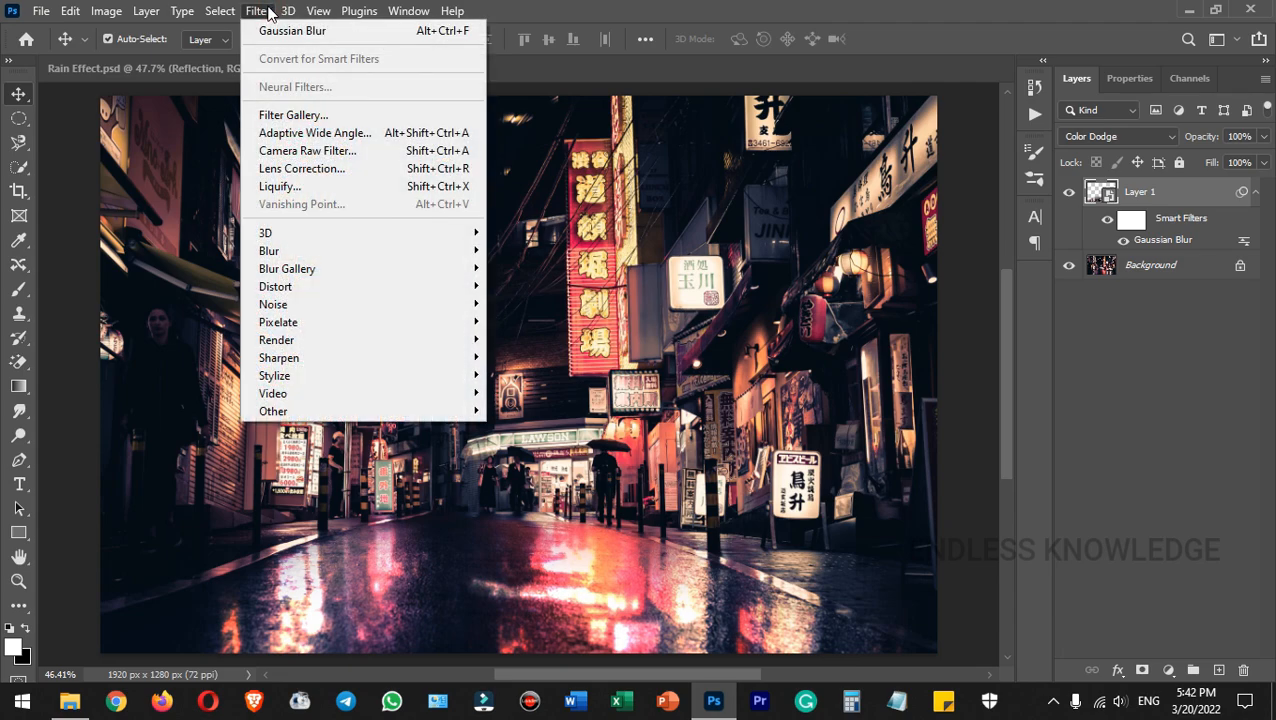
pyautogui.click(310, 117)
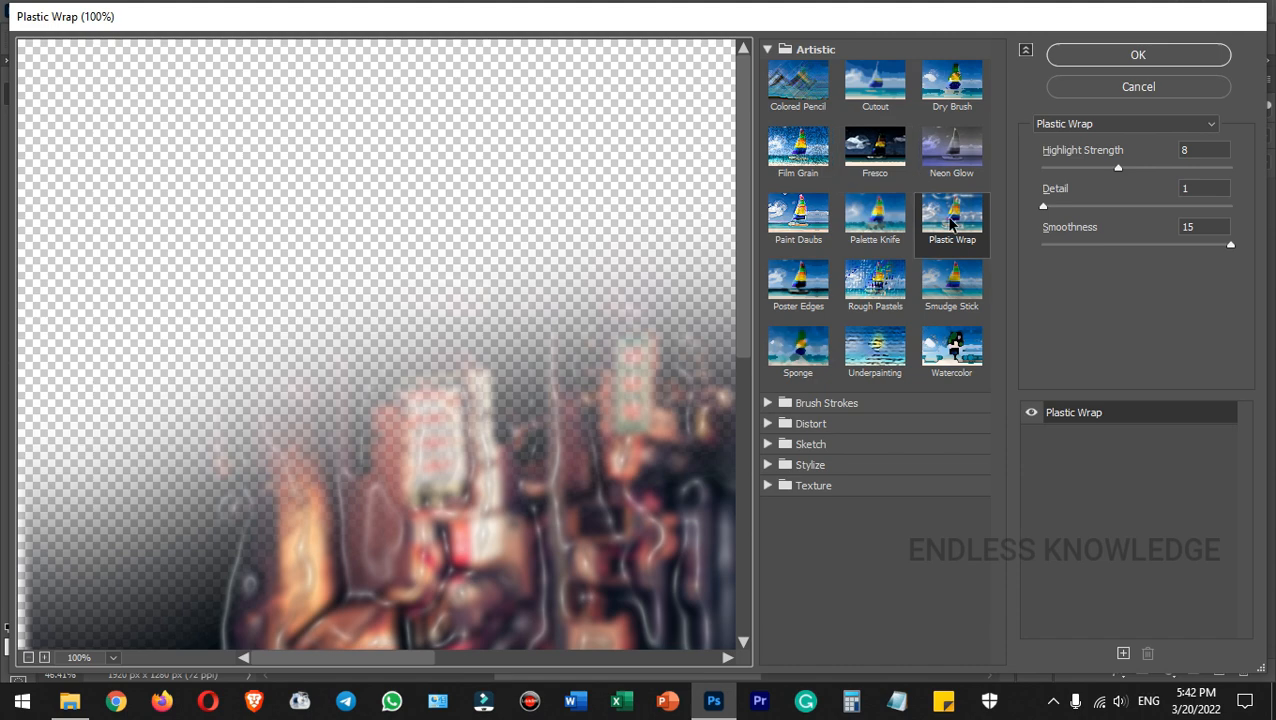
pyautogui.moveTo(484, 554); pyautogui.dragTo(396, 390)
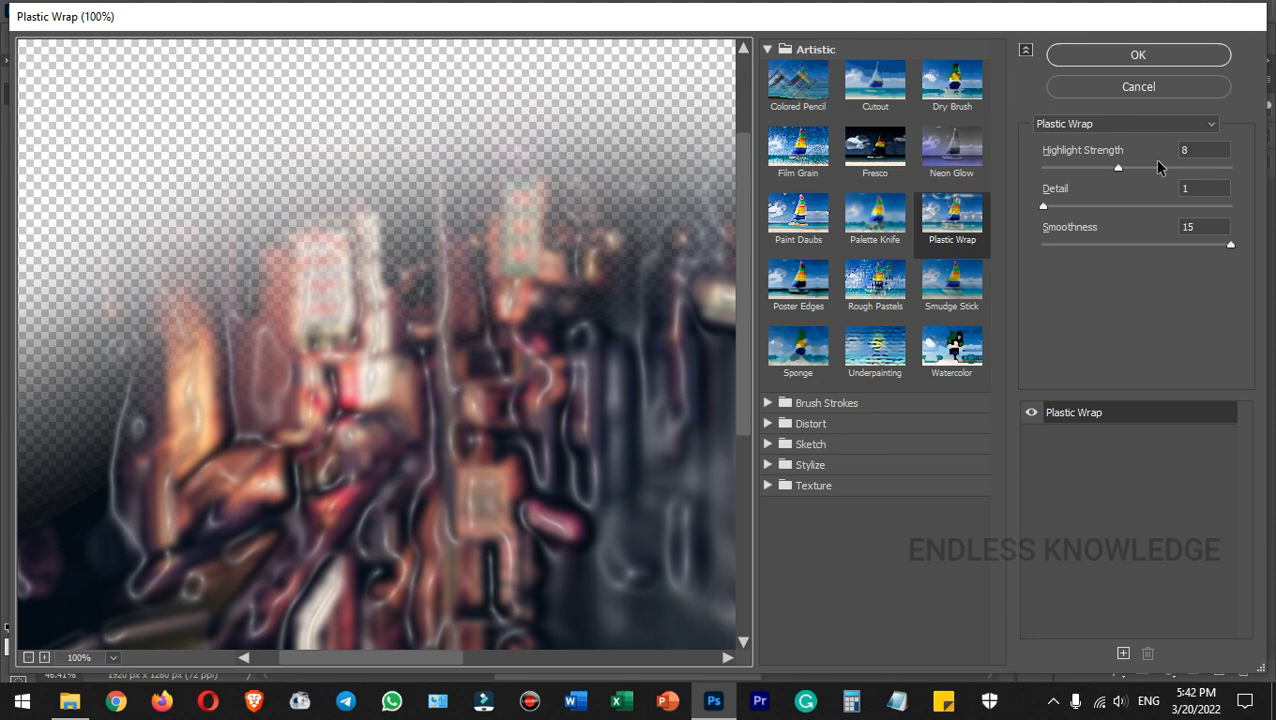
pyautogui.click(1117, 167)
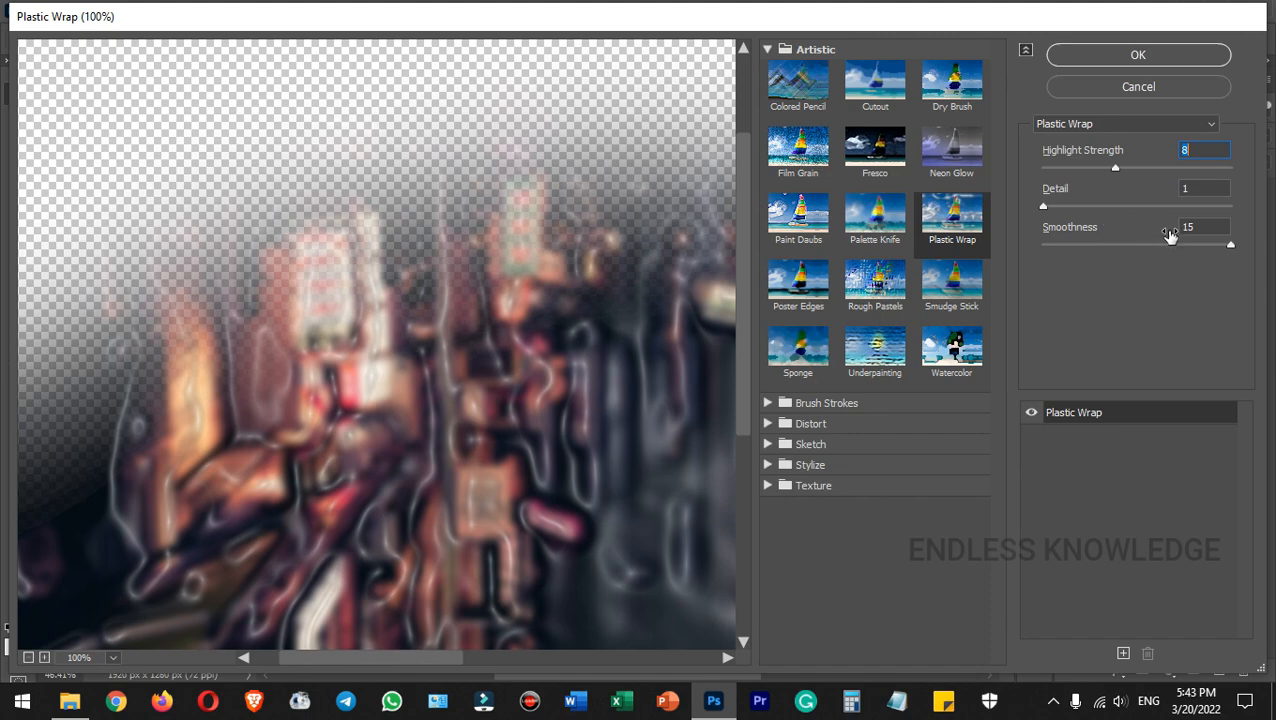
pyautogui.click(1131, 54)
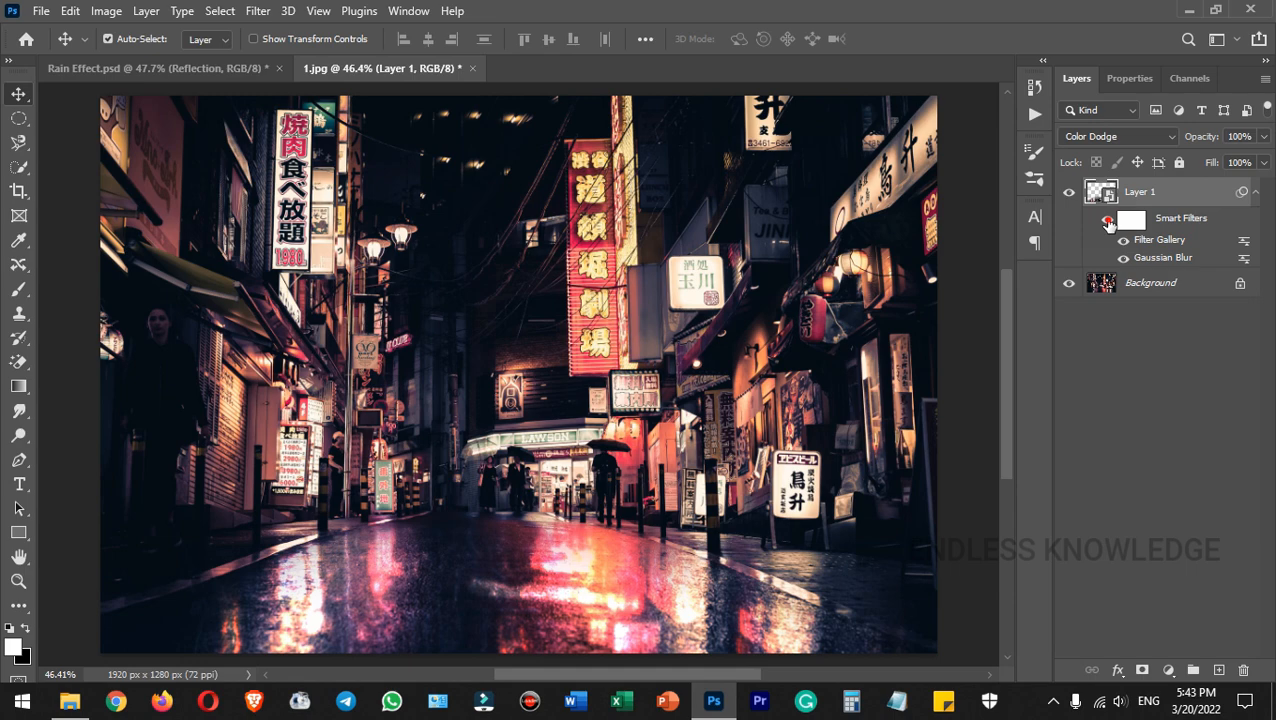
# Compare the image without and with the smart filters, then rename the layer Reflection and collapse its filter list.
pyautogui.click(1108, 222)
pyautogui.click(1108, 222)
pyautogui.doubleClick(1138, 191)
pyautogui.write('Reflection')
pyautogui.press('Return')
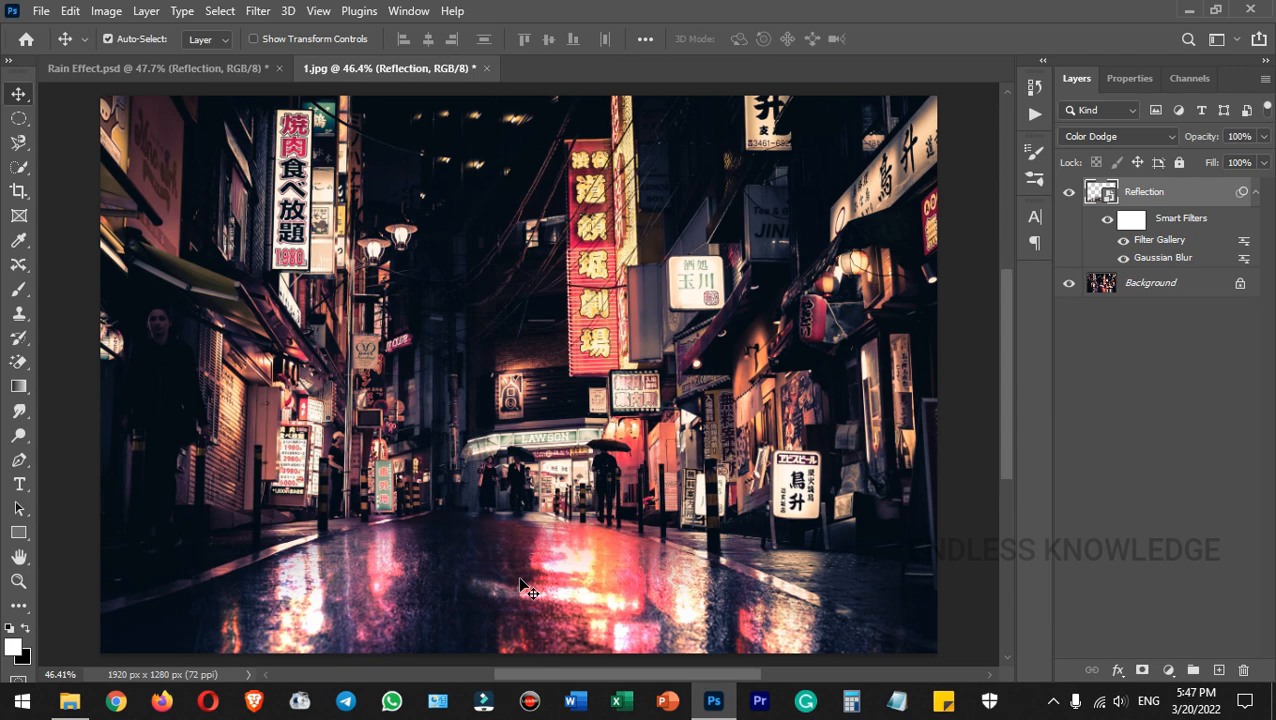
pyautogui.click(1255, 192)
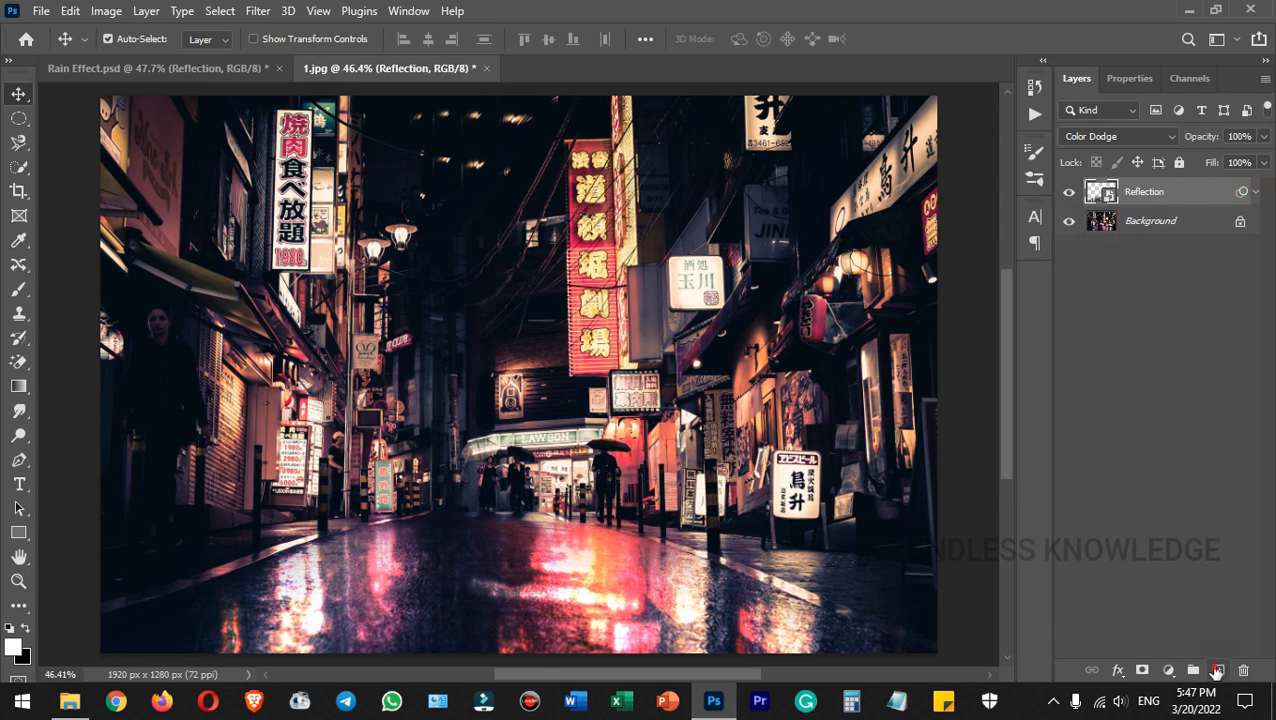
# Add a new layer above Reflection and fill it with the black background color, keeping white as the foreground.
pyautogui.click(1217, 670)
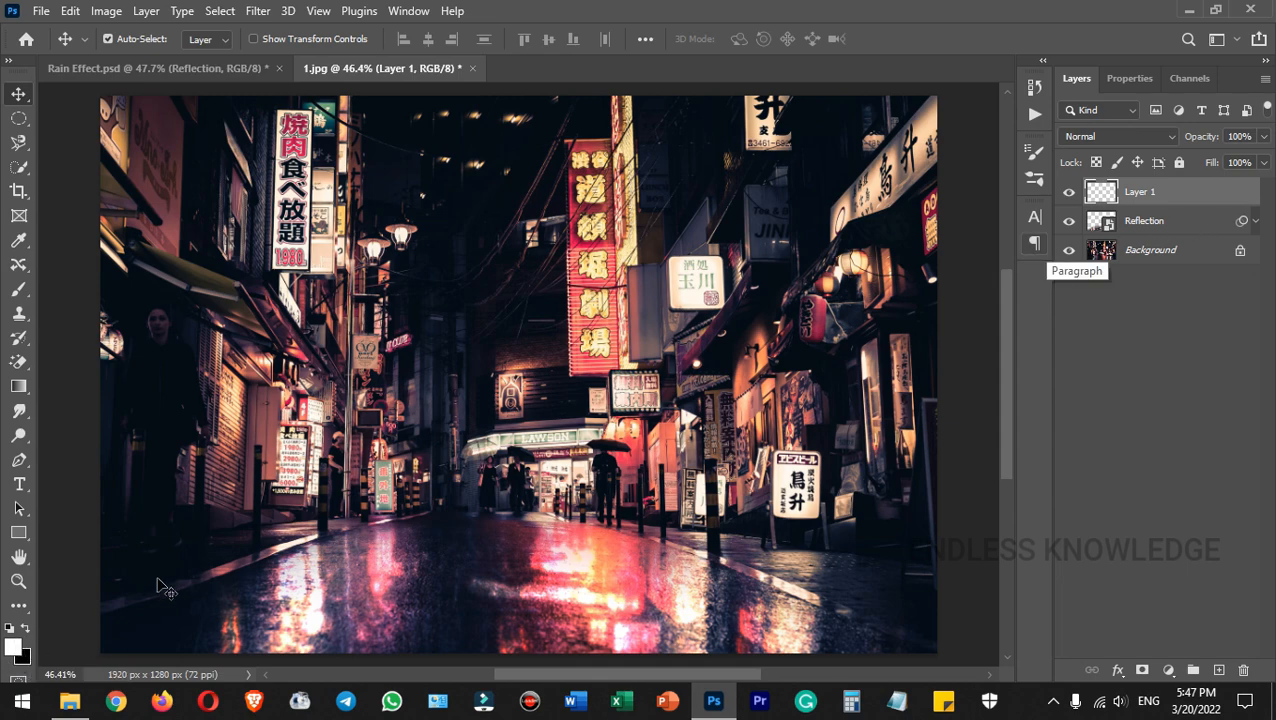
pyautogui.click(27, 632)
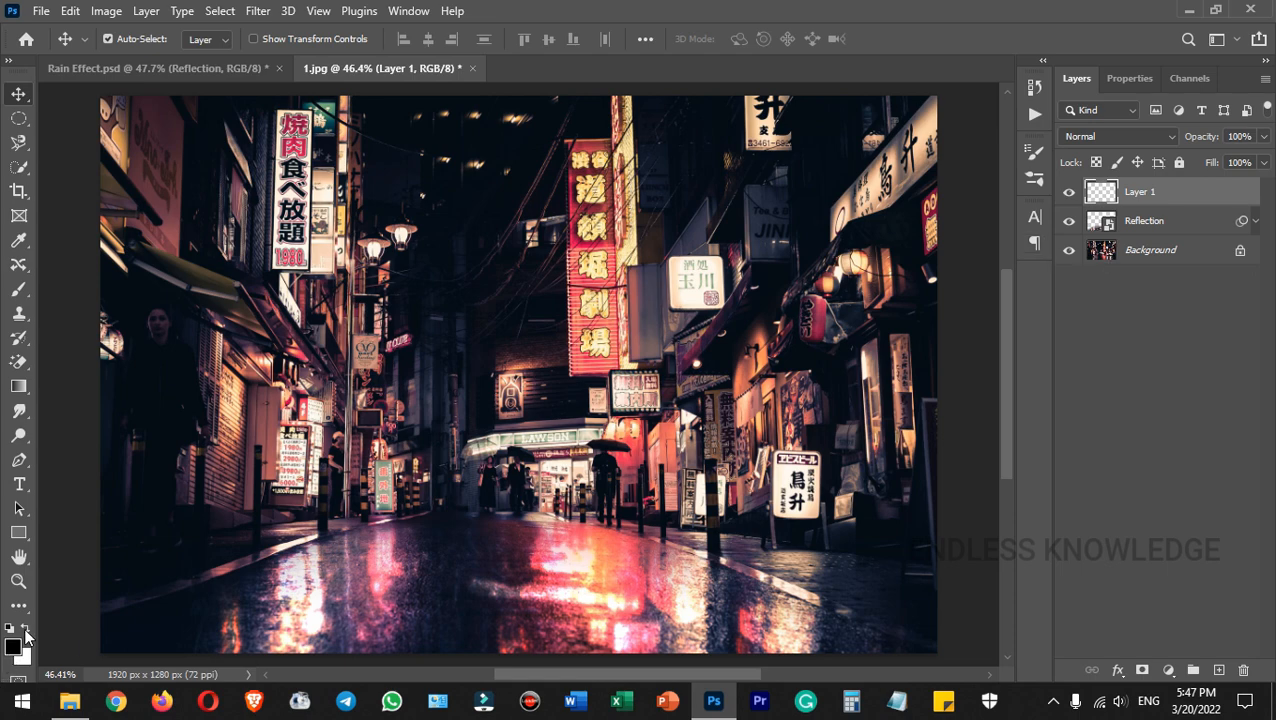
pyautogui.click(27, 632)
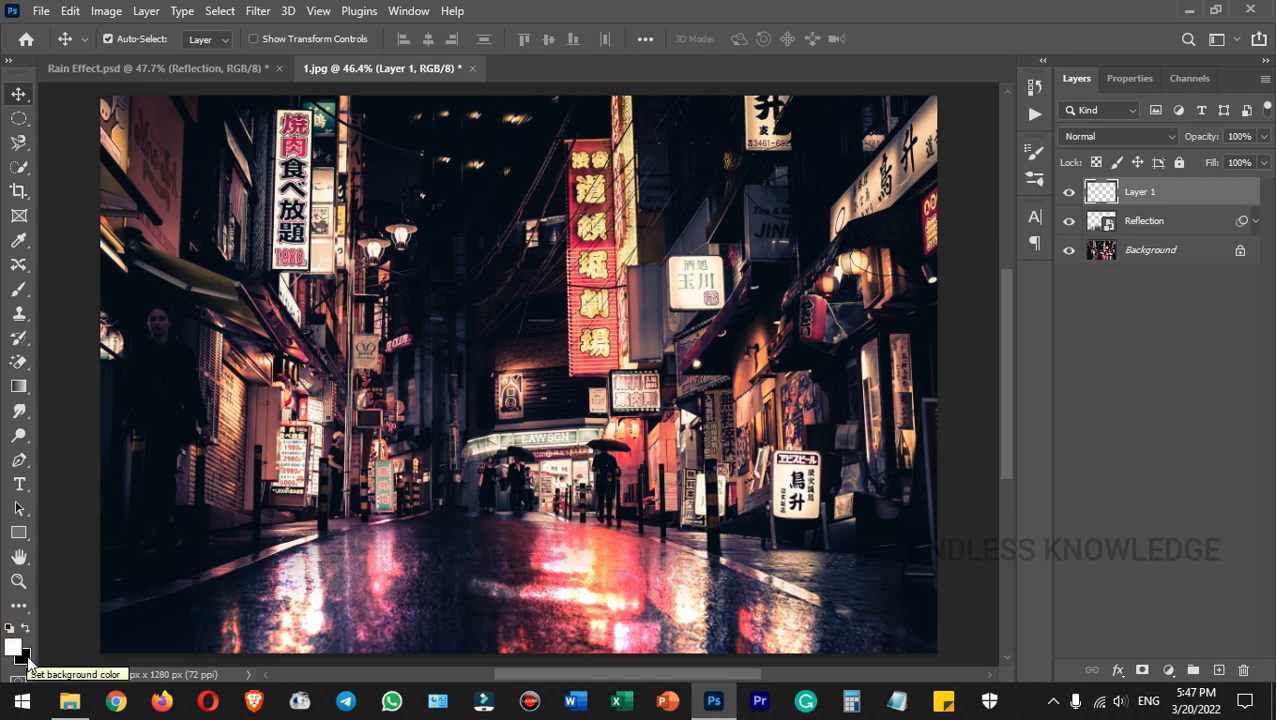
pyautogui.press('ctrl')
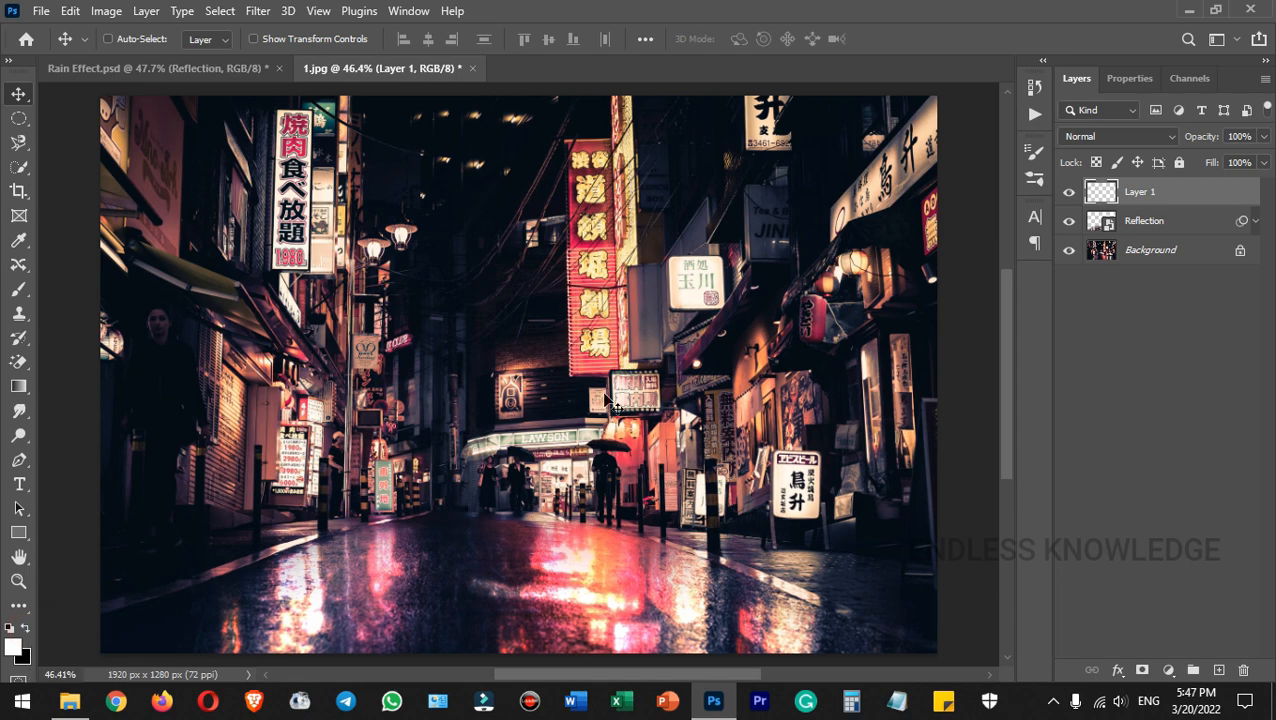
pyautogui.hotkey('ctrl', 'BackSpace')
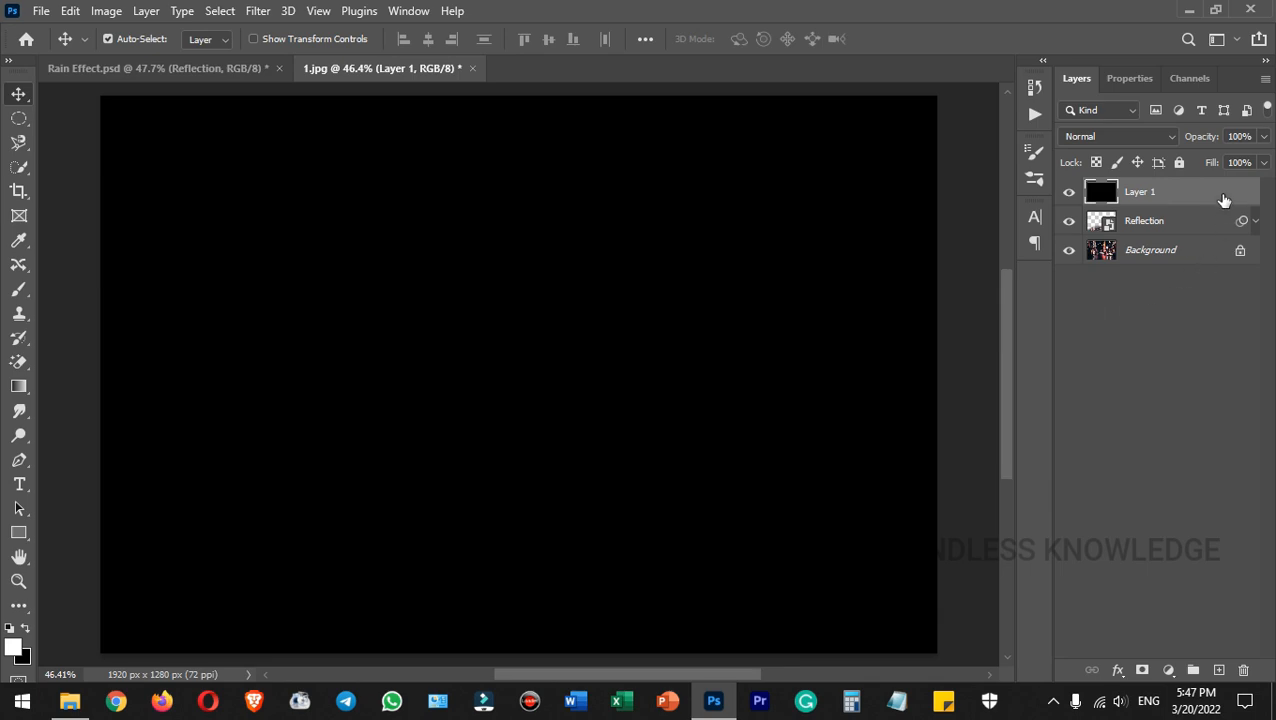
# Convert the black layer to a smart object and add 100% Gaussian, monochromatic noise.
pyautogui.rightClick(1219, 189)
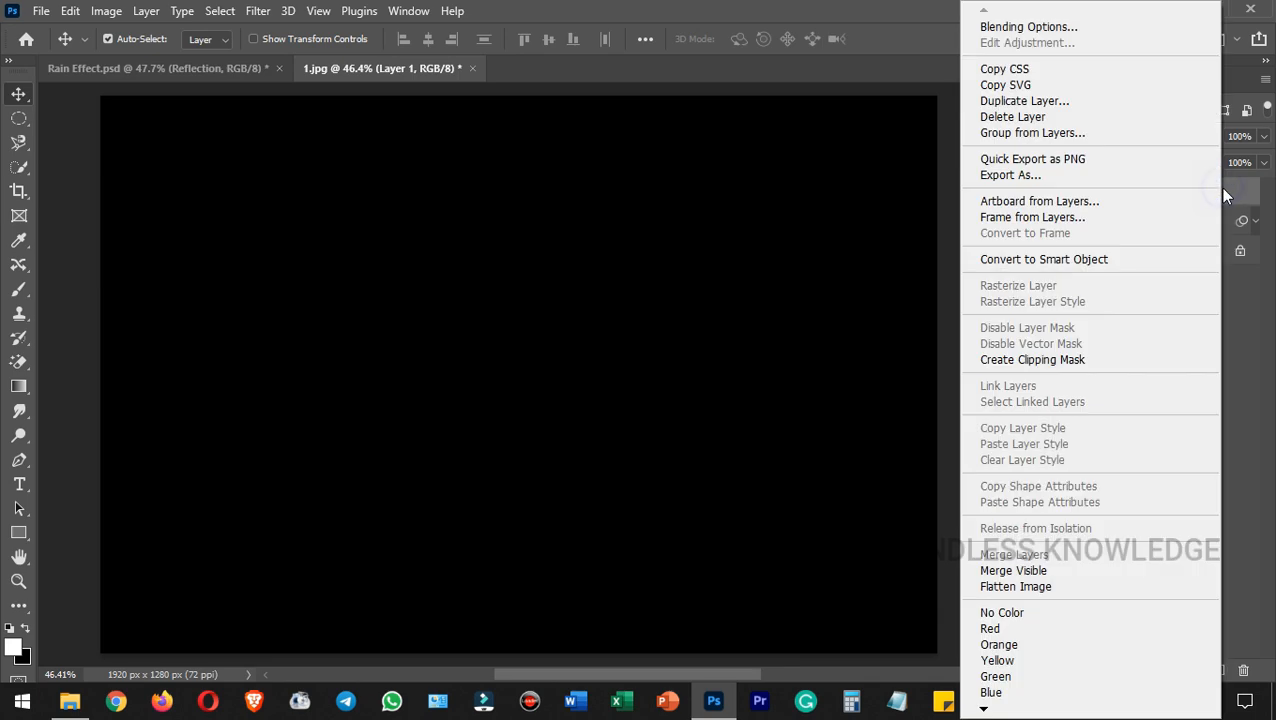
pyautogui.click(1127, 263)
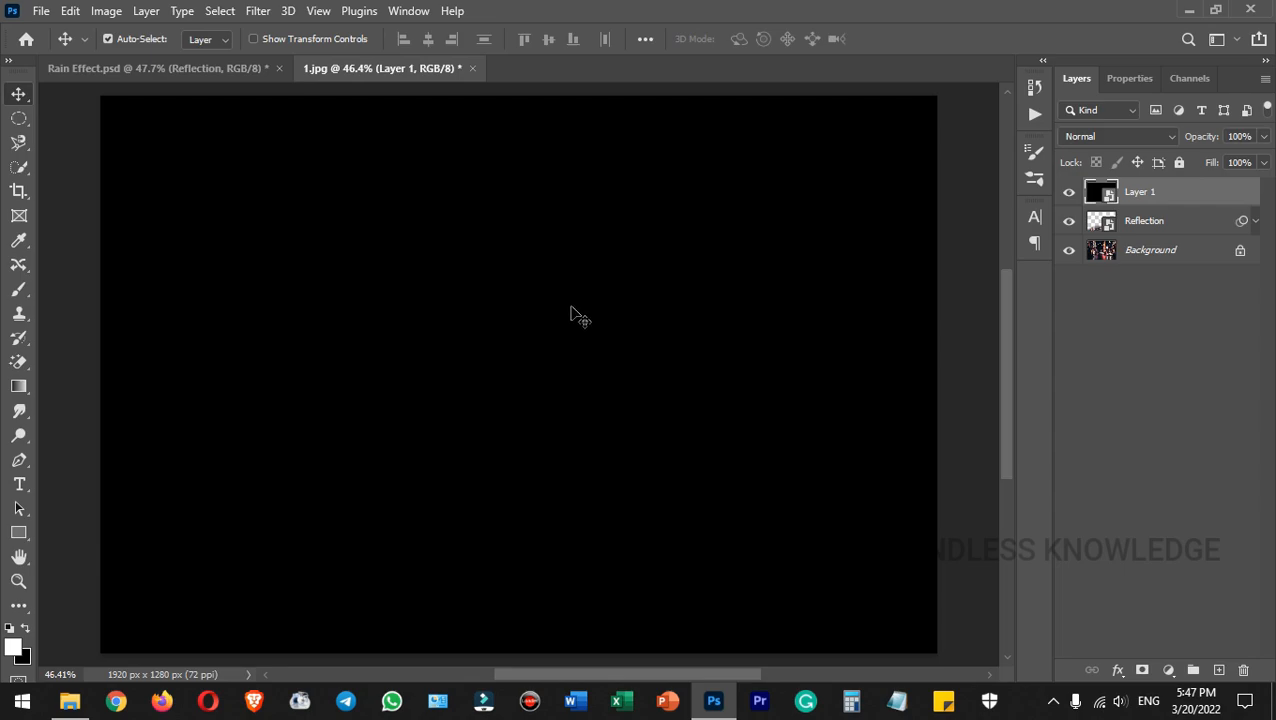
pyautogui.click(258, 12)
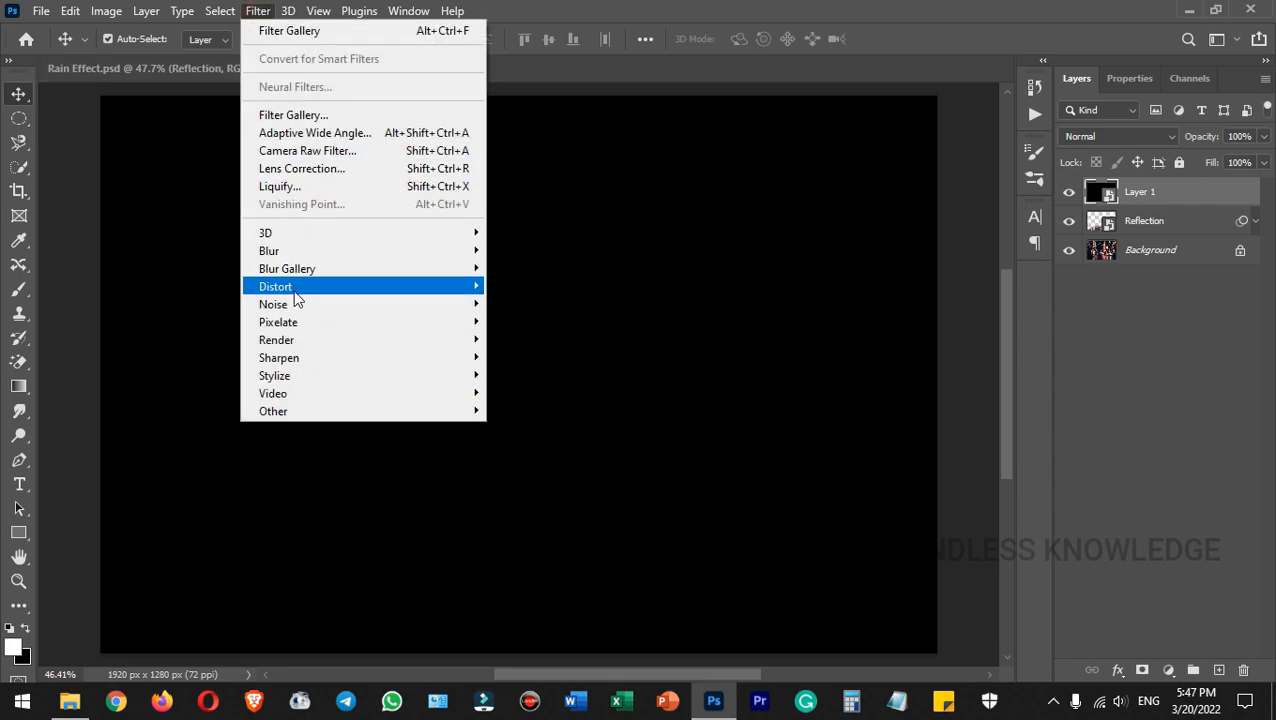
pyautogui.moveTo(298, 304)
pyautogui.click(571, 305)
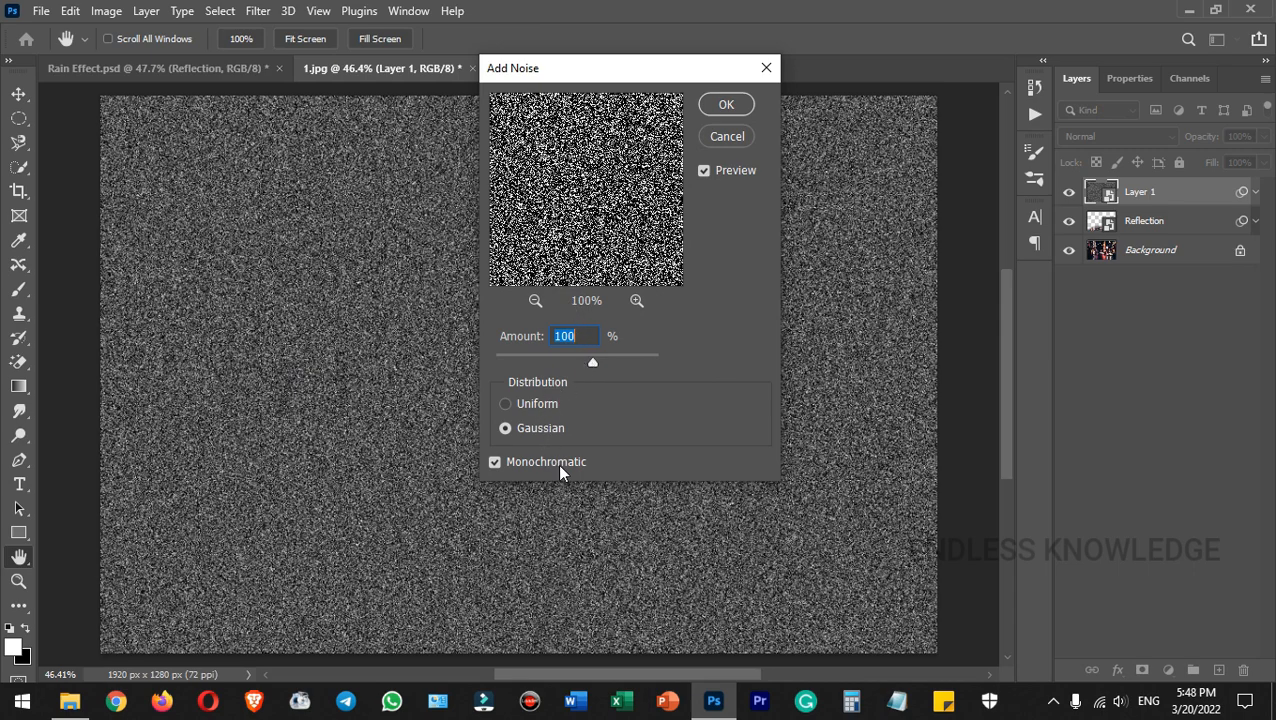
pyautogui.click(726, 105)
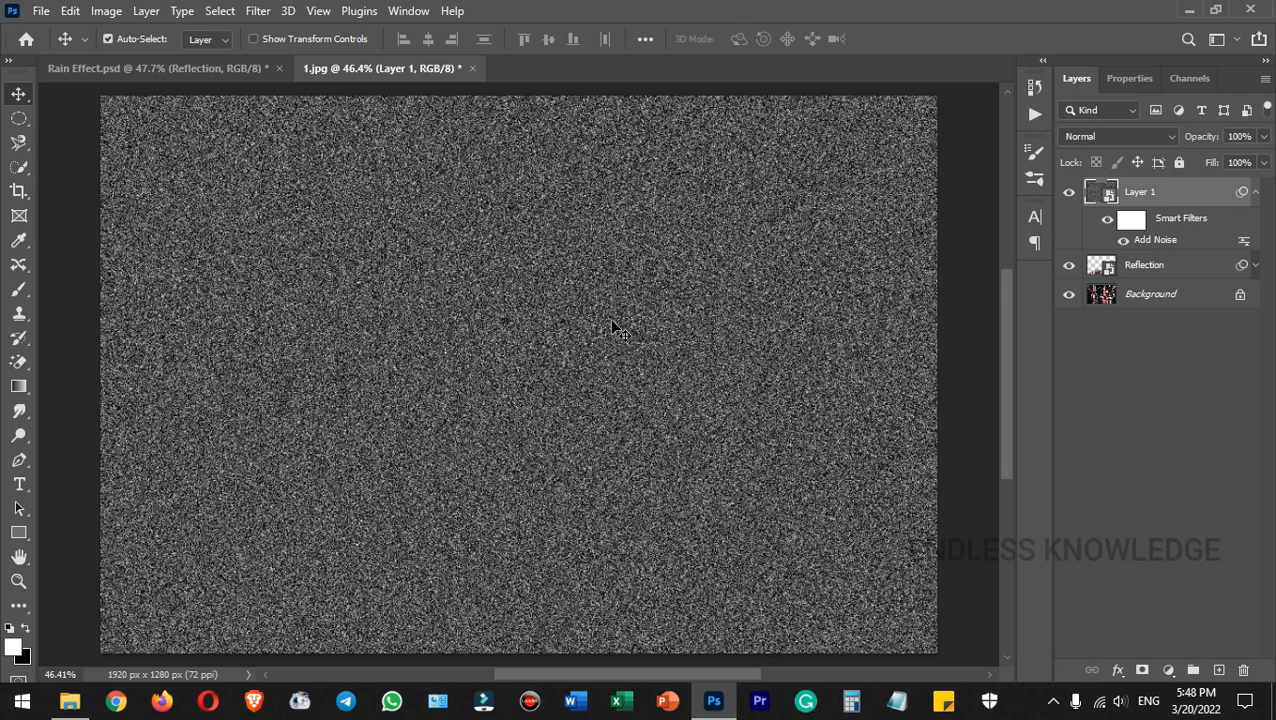
# Apply a Motion Blur to the noise layer with an angle of 71° and a distance of 30 pixels.
pyautogui.click(258, 13)
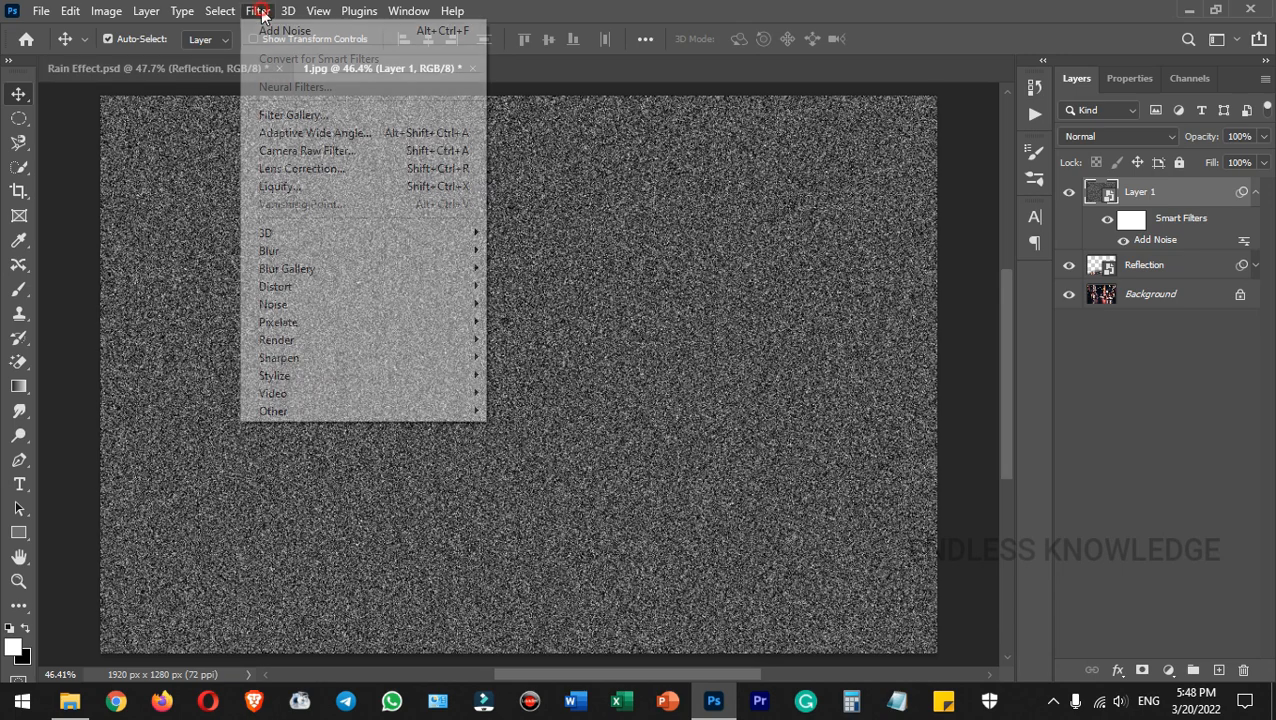
pyautogui.moveTo(318, 252)
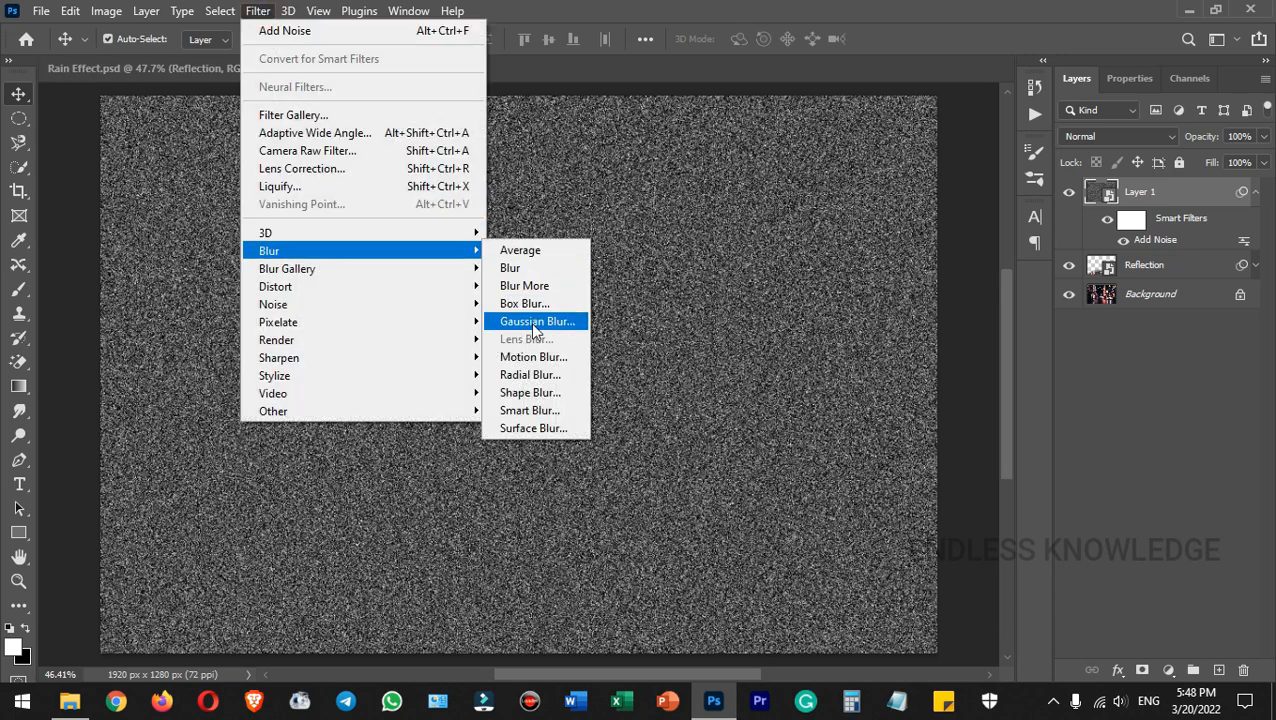
pyautogui.click(533, 357)
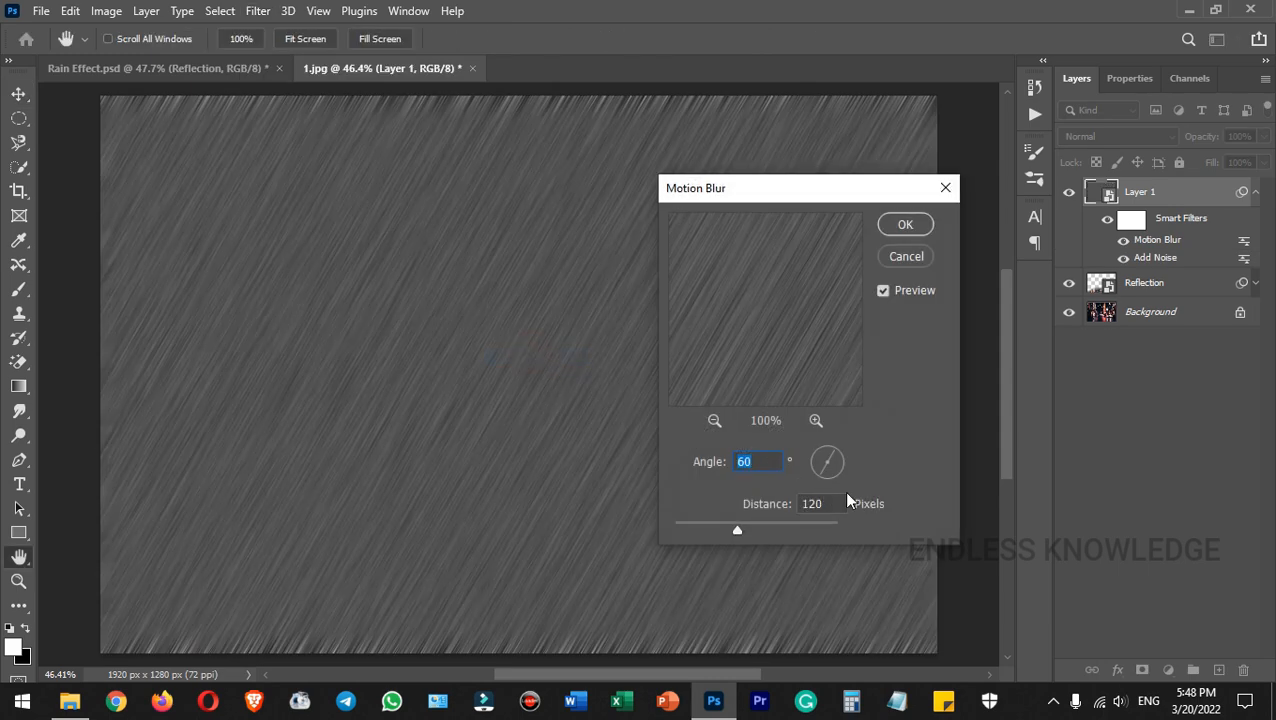
pyautogui.moveTo(818, 481); pyautogui.dragTo(822, 476)
pyautogui.click(826, 505)
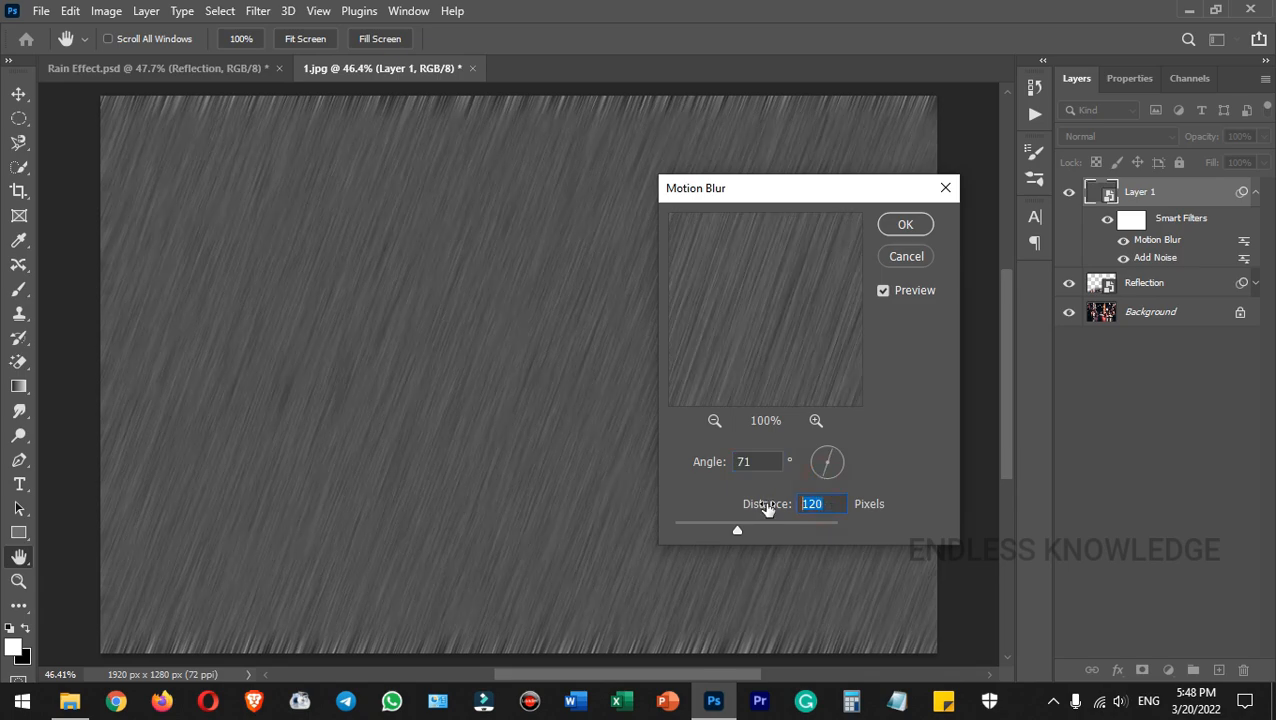
pyautogui.write('30')
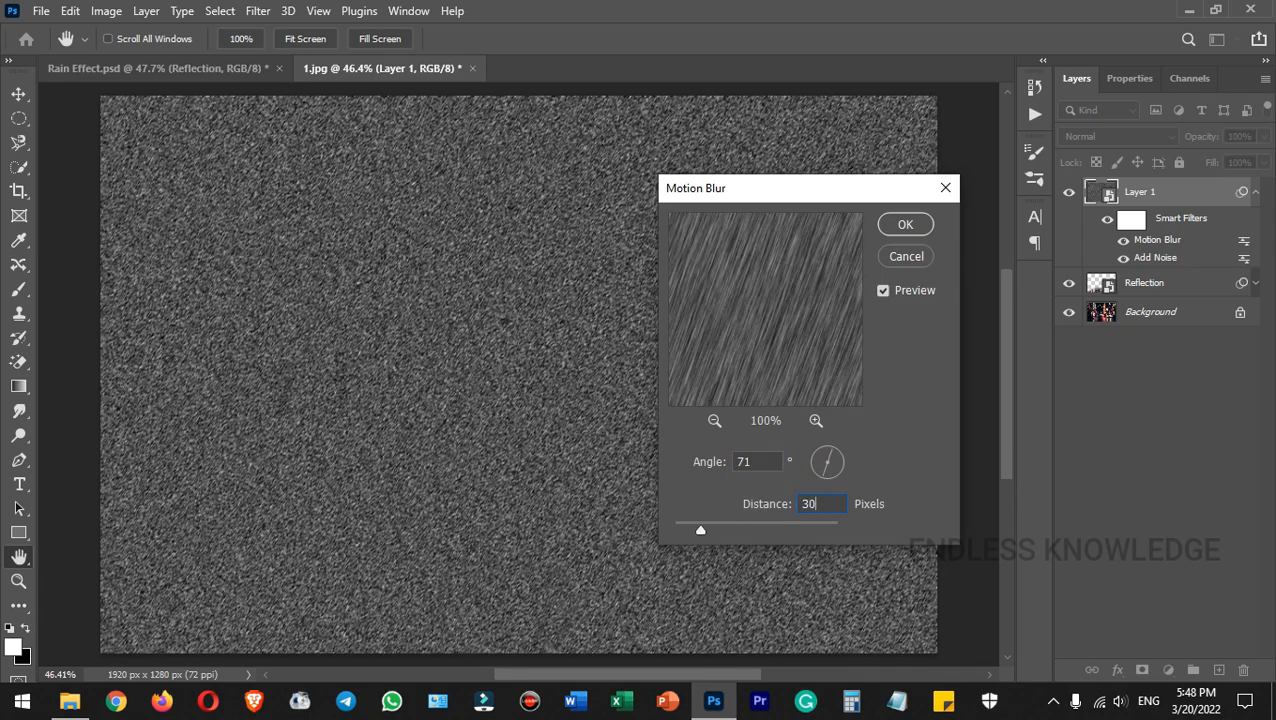
pyautogui.click(905, 225)
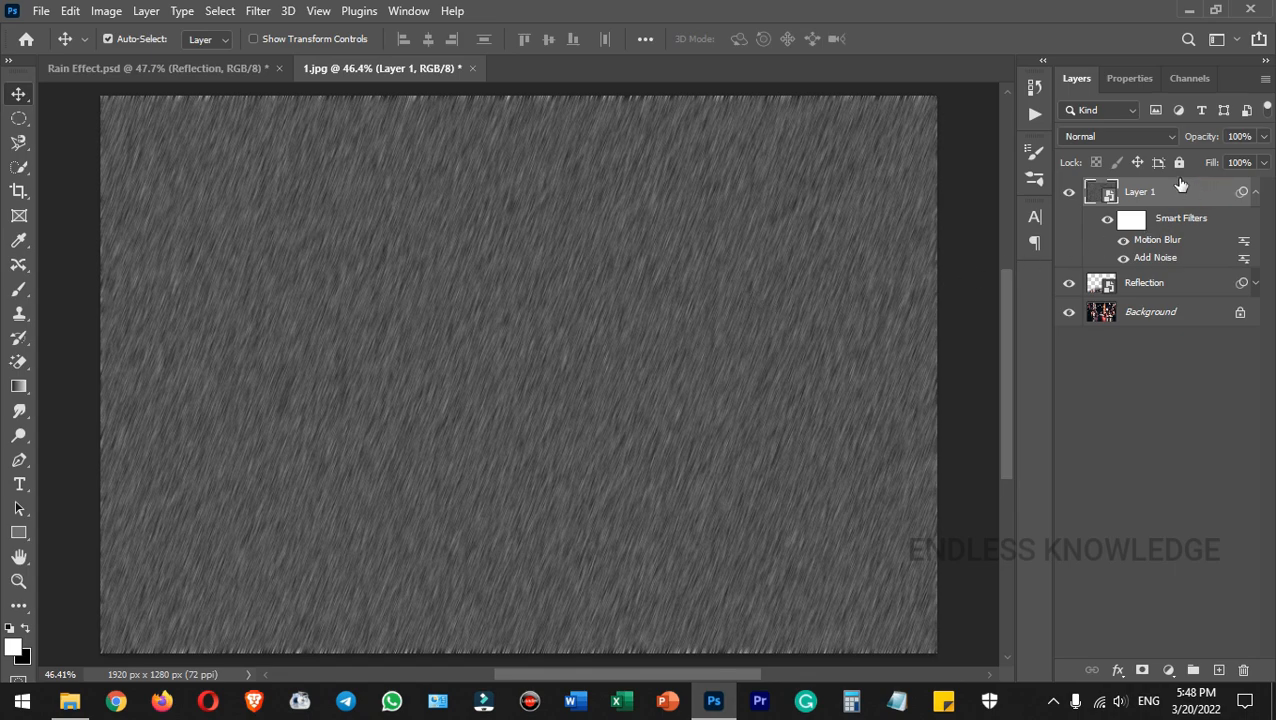
# Set the rain layer's blend mode to Screen and apply Levels with the black input level at 82.
pyautogui.click(1127, 137)
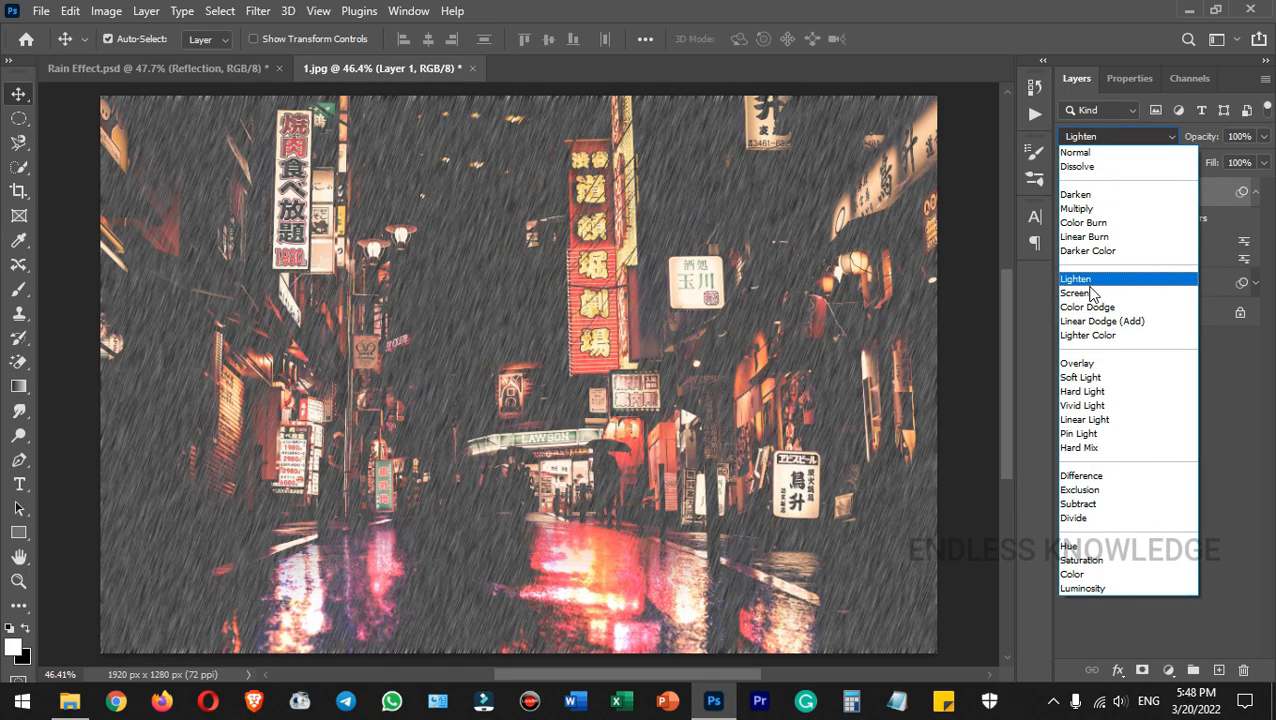
pyautogui.click(1090, 293)
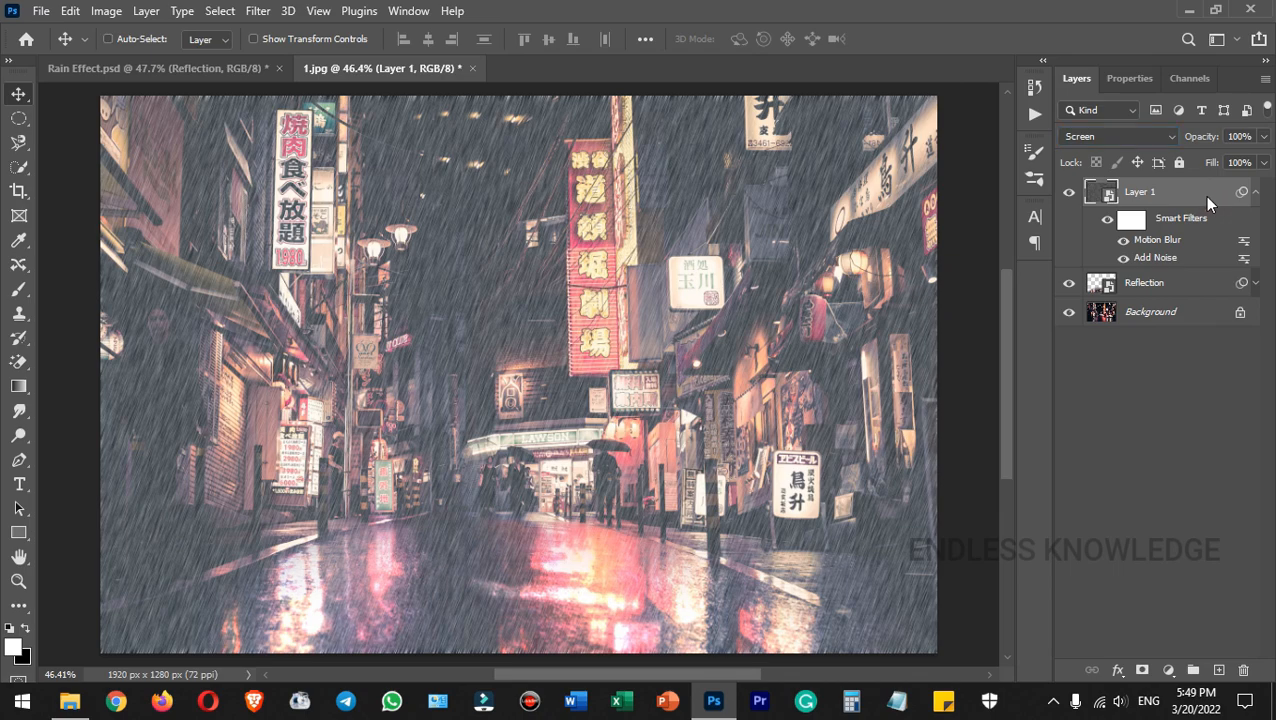
pyautogui.hotkey('ctrl', 'l')
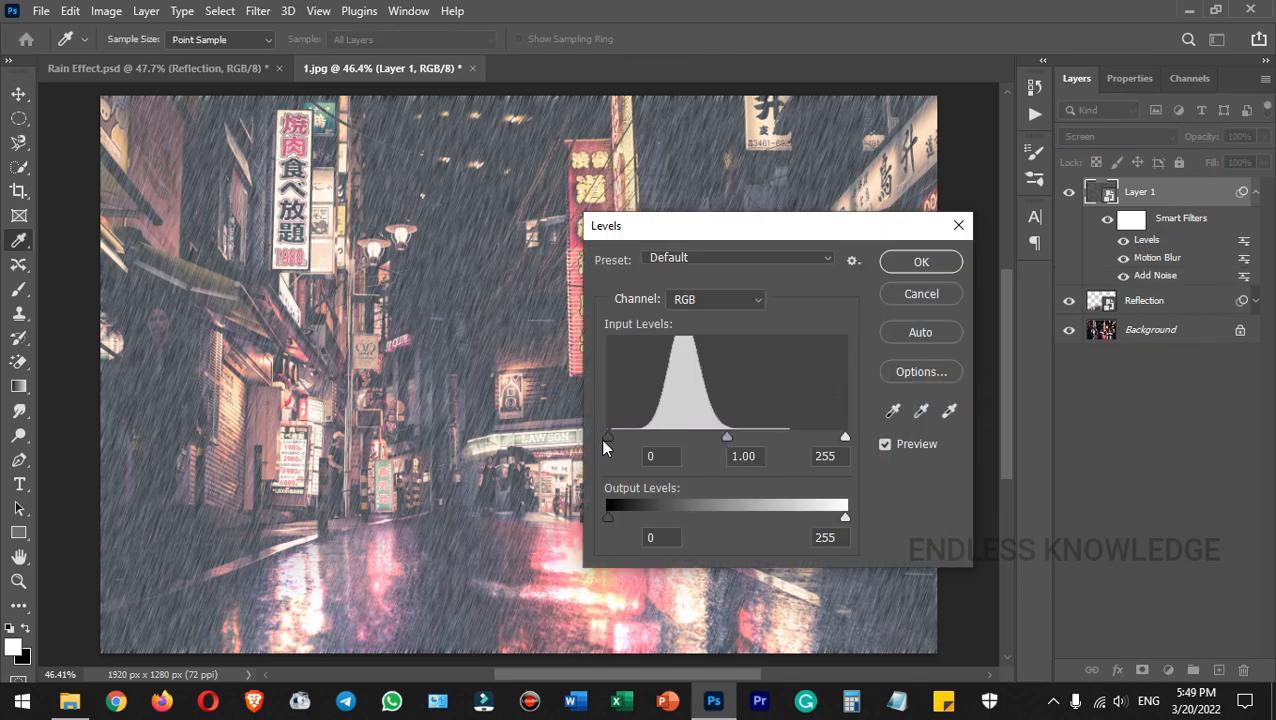
pyautogui.moveTo(608, 437); pyautogui.dragTo(685, 441)
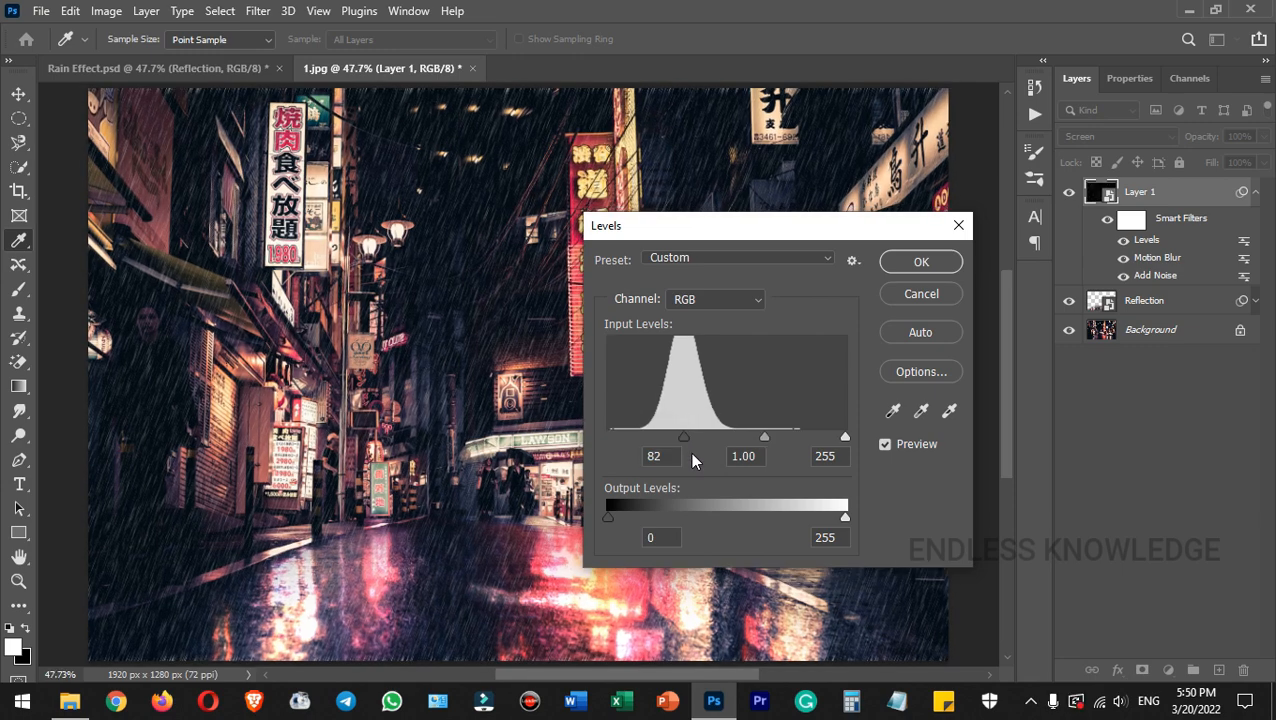
pyautogui.click(921, 262)
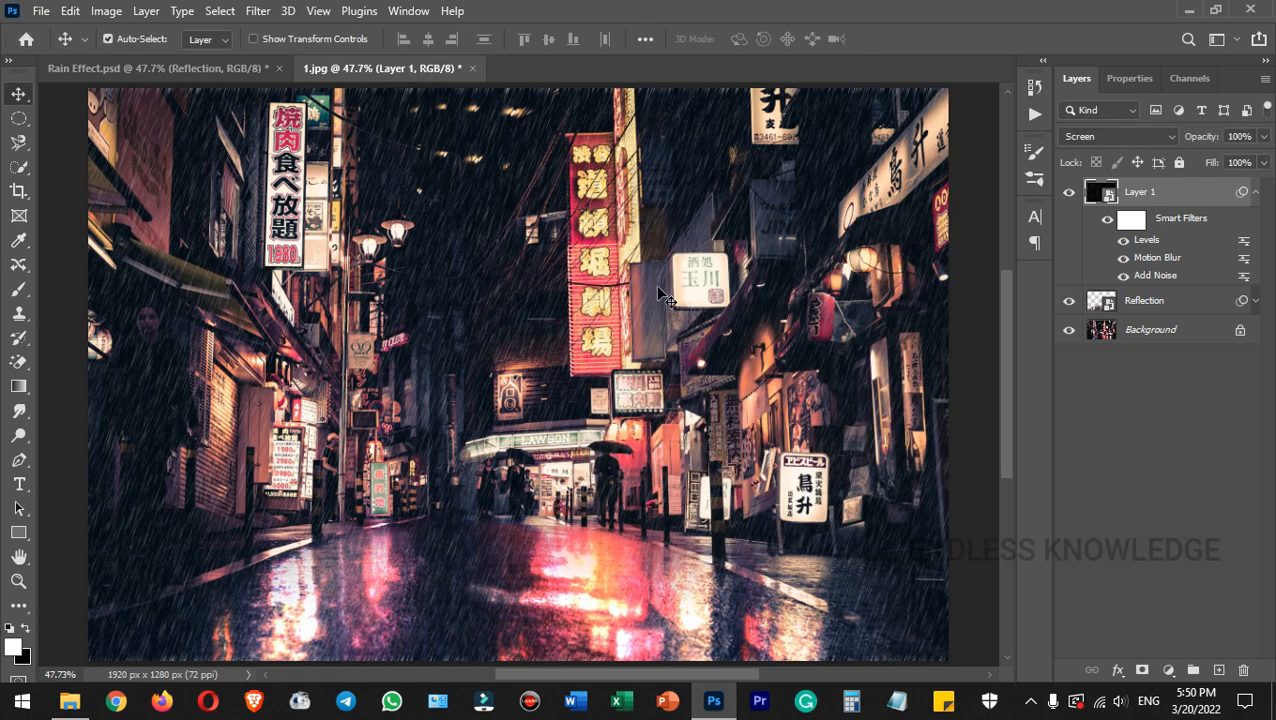
# Scale the rain layer up proportionally to about 112% so it extends past all canvas edges.
pyautogui.press('ctrl')
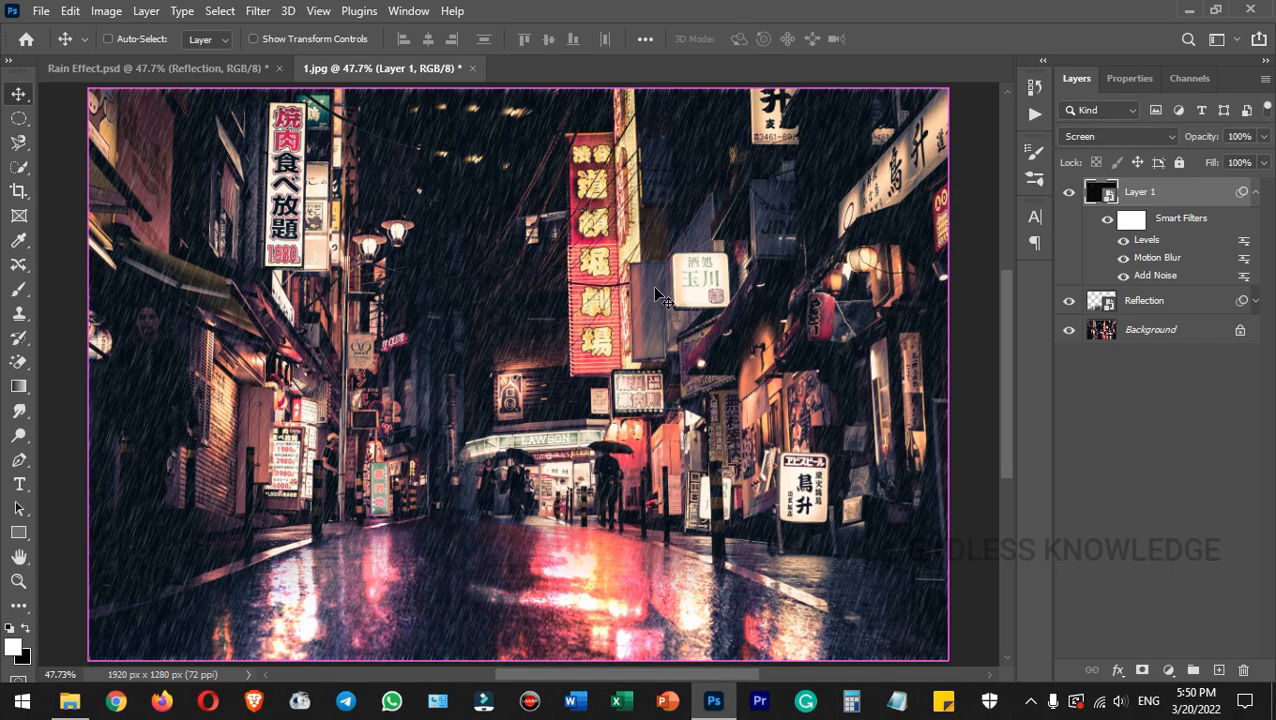
pyautogui.hotkey('ctrl', '-')
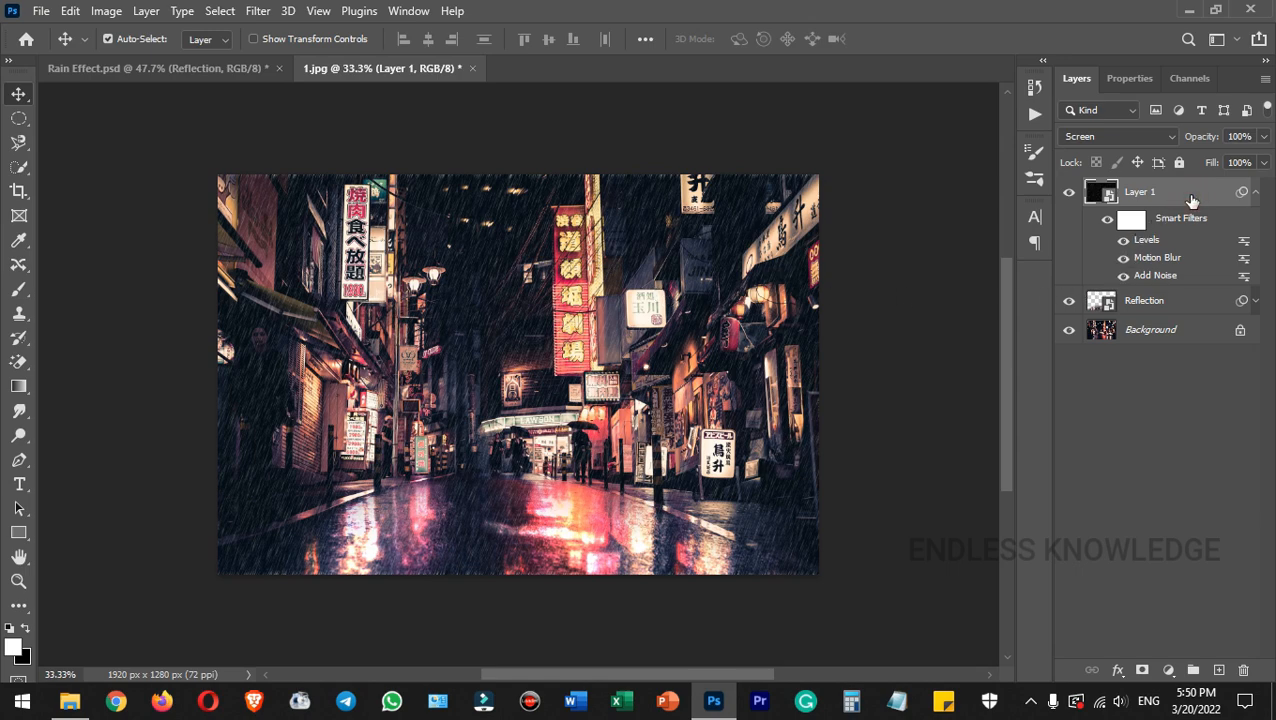
pyautogui.press('ctrl')
pyautogui.hotkey('ctrl', 't')
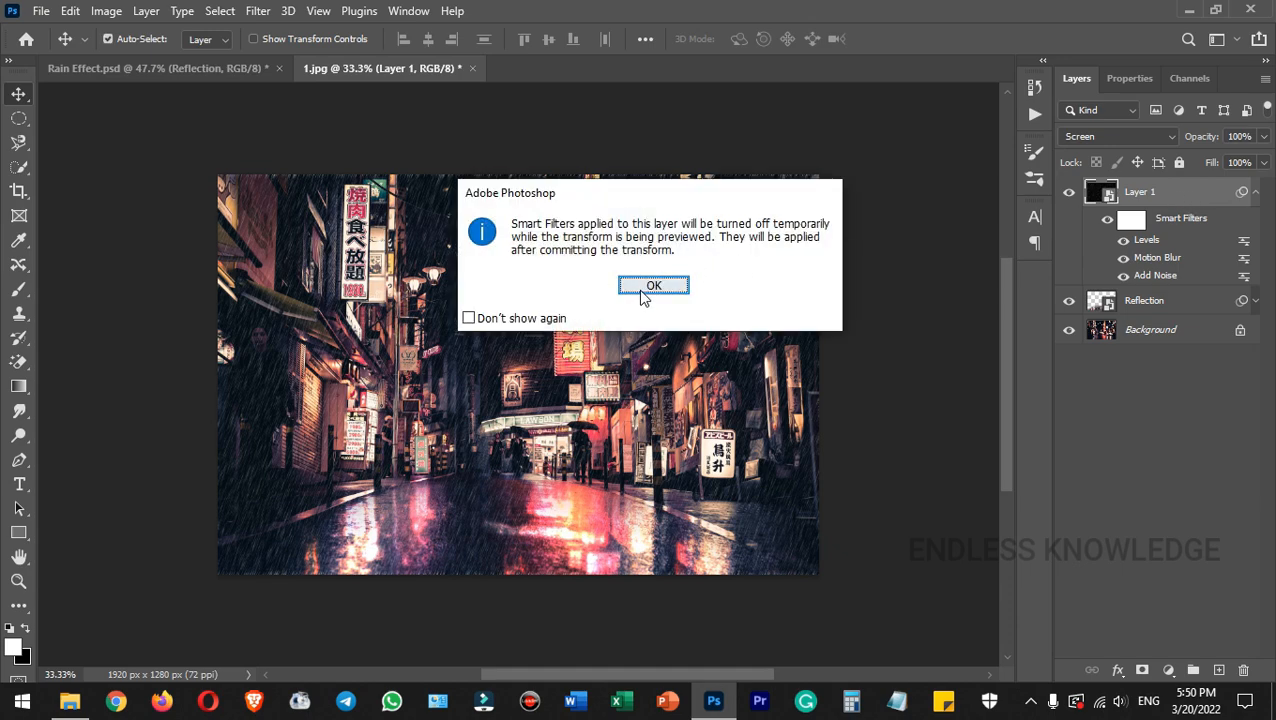
pyautogui.click(645, 292)
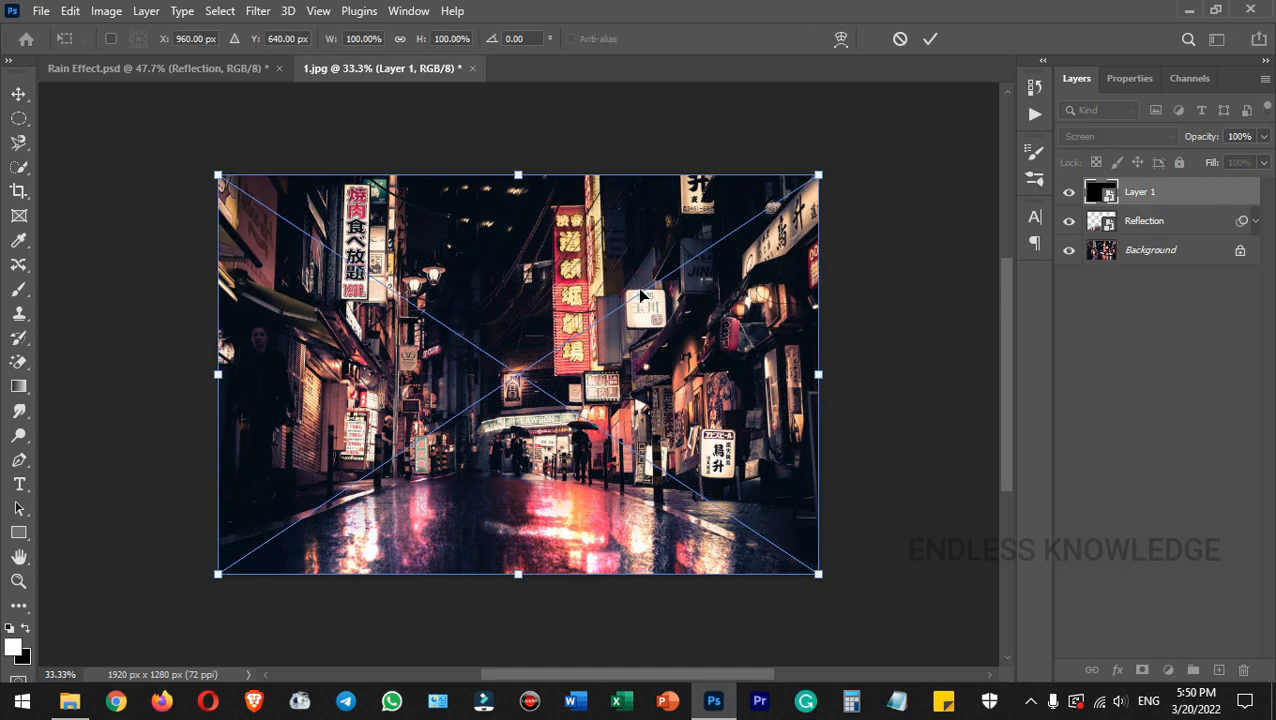
pyautogui.click(400, 39)
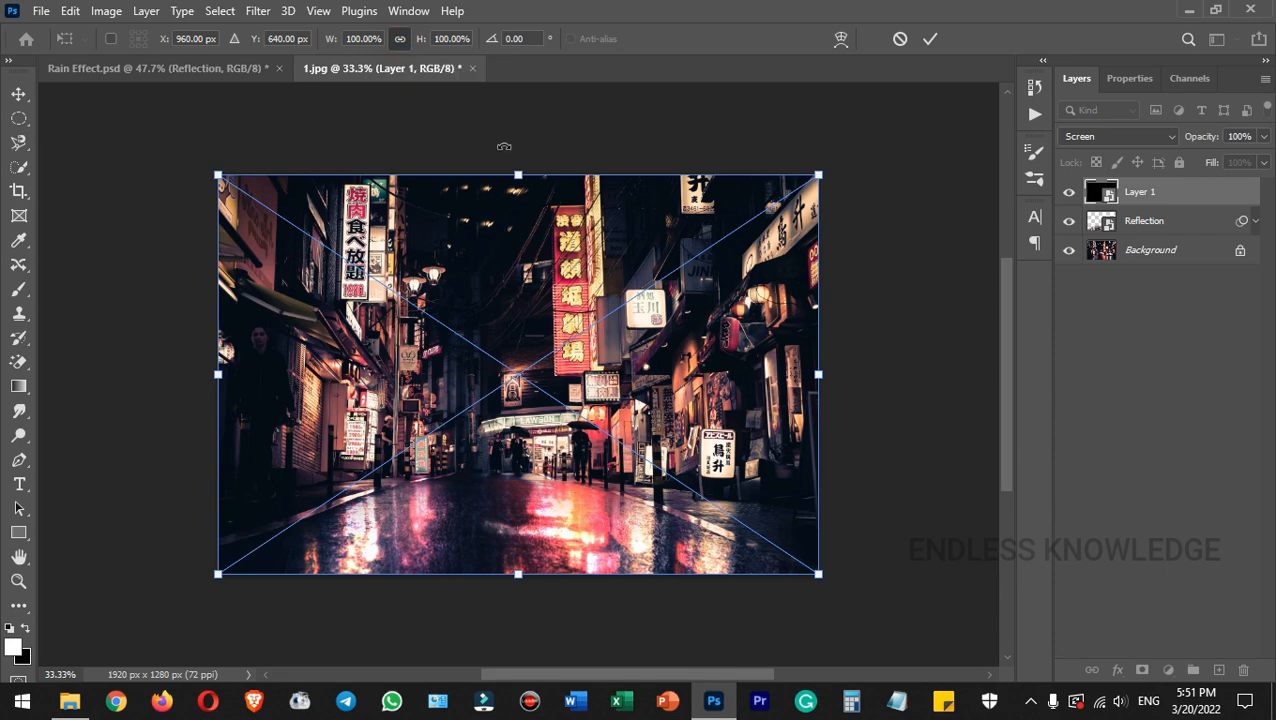
pyautogui.moveTo(518, 175); pyautogui.dragTo(518, 151)
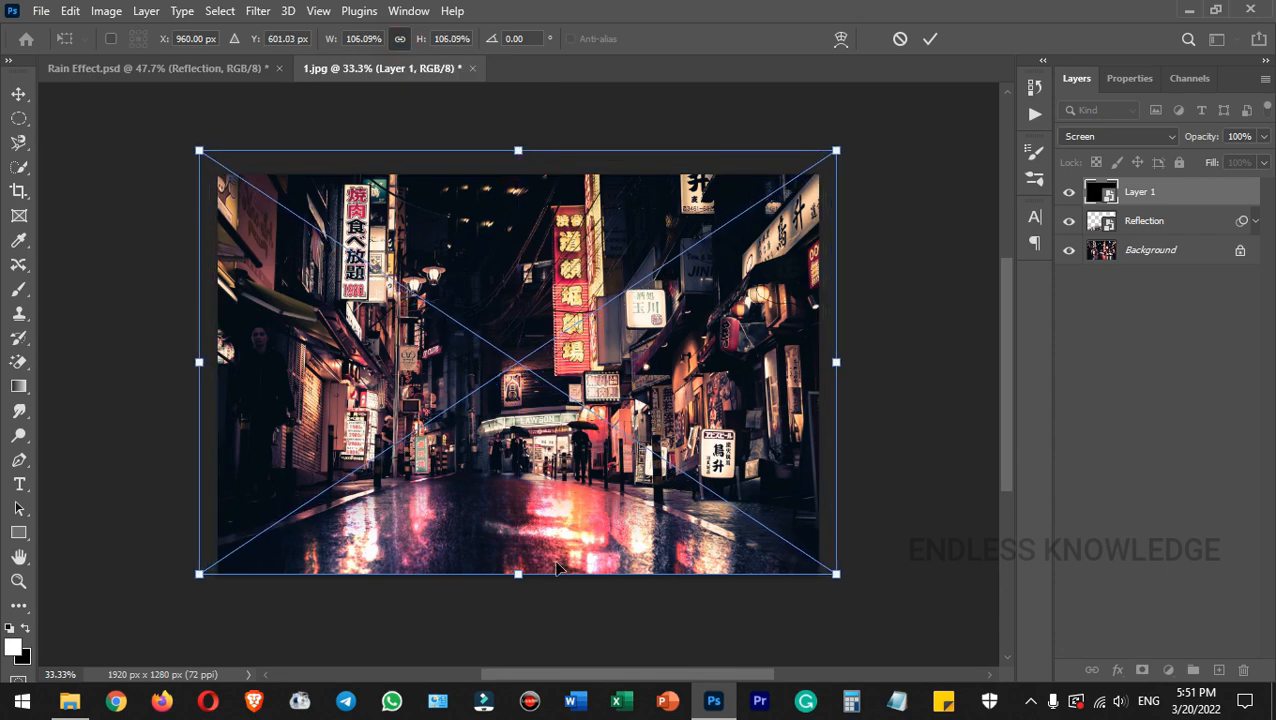
pyautogui.moveTo(518, 574); pyautogui.dragTo(518, 606)
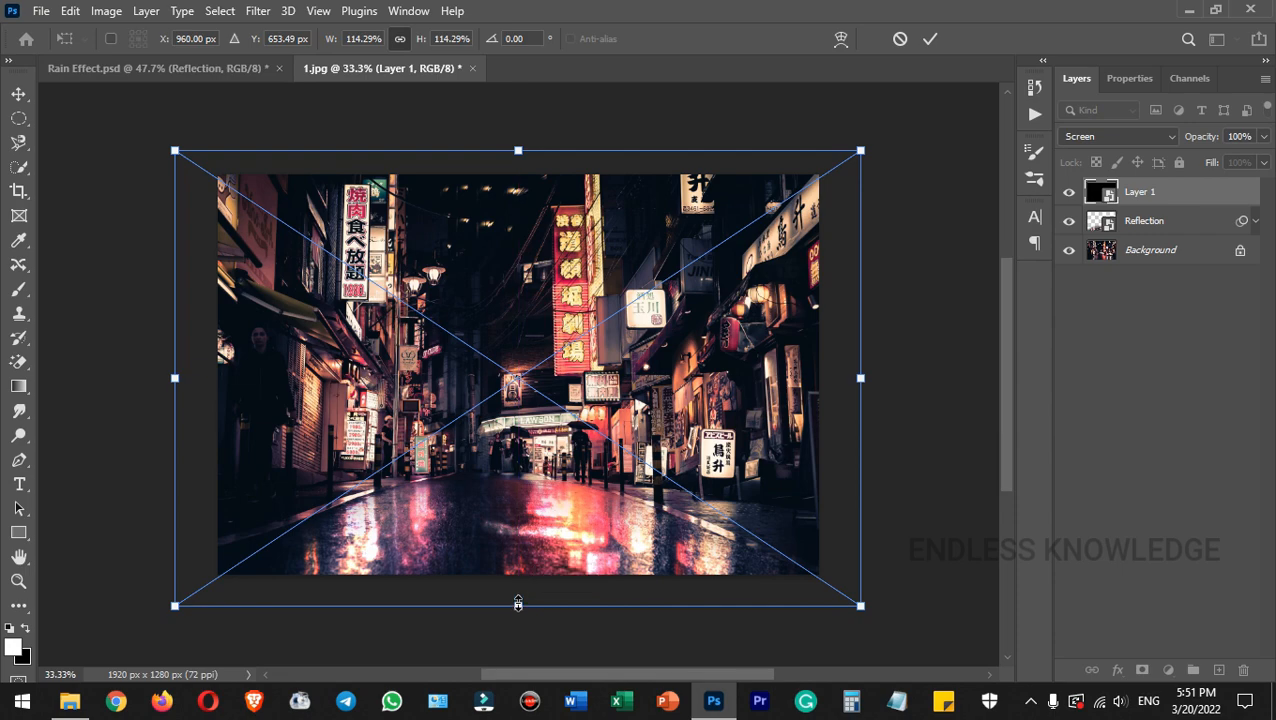
pyautogui.moveTo(518, 604); pyautogui.dragTo(518, 599)
pyautogui.click(930, 38)
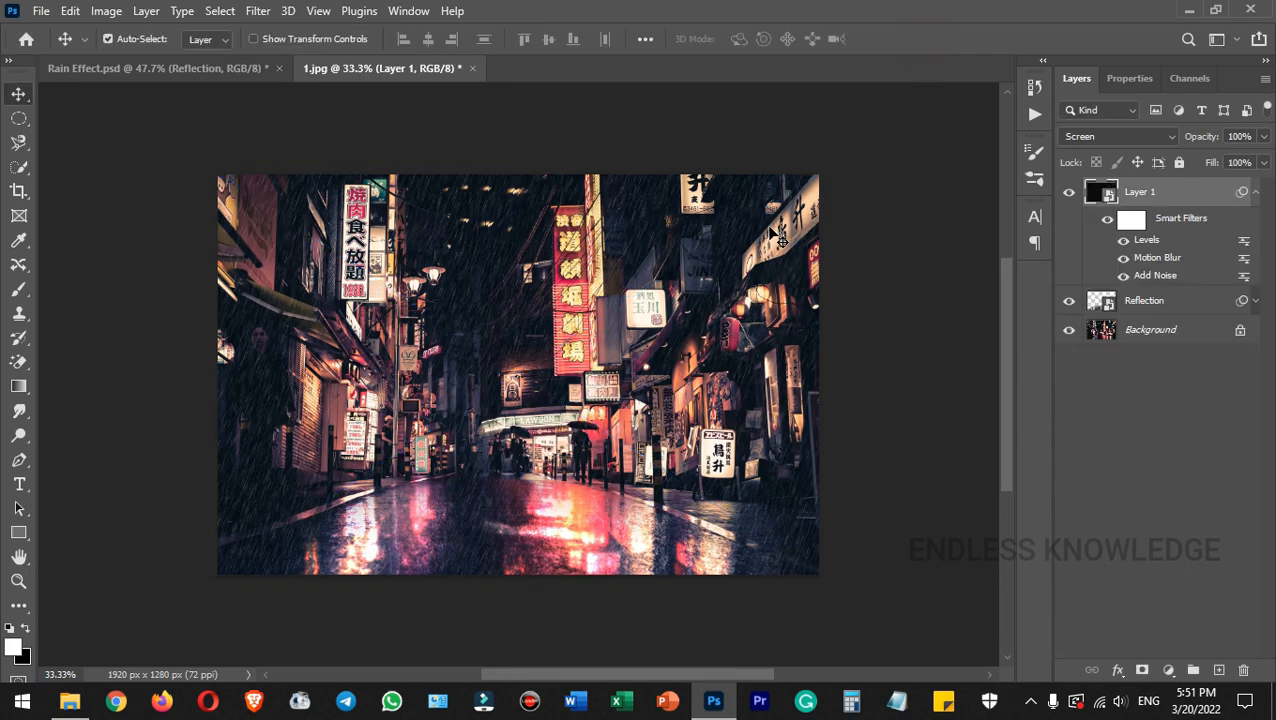
pyautogui.hotkey('ctrl', '0')
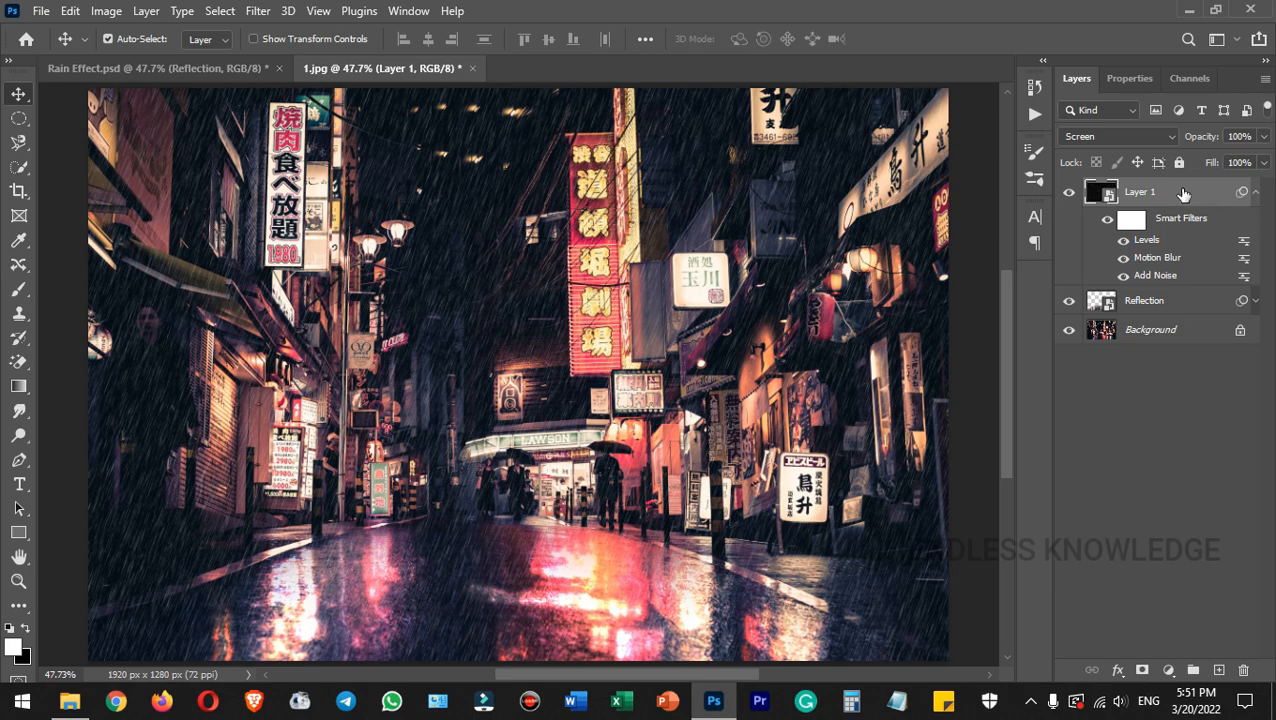
# Duplicate the rain layer and set the copy's Motion Blur to an angle of 59° and a distance of 60 pixels.
pyautogui.click(1256, 199)
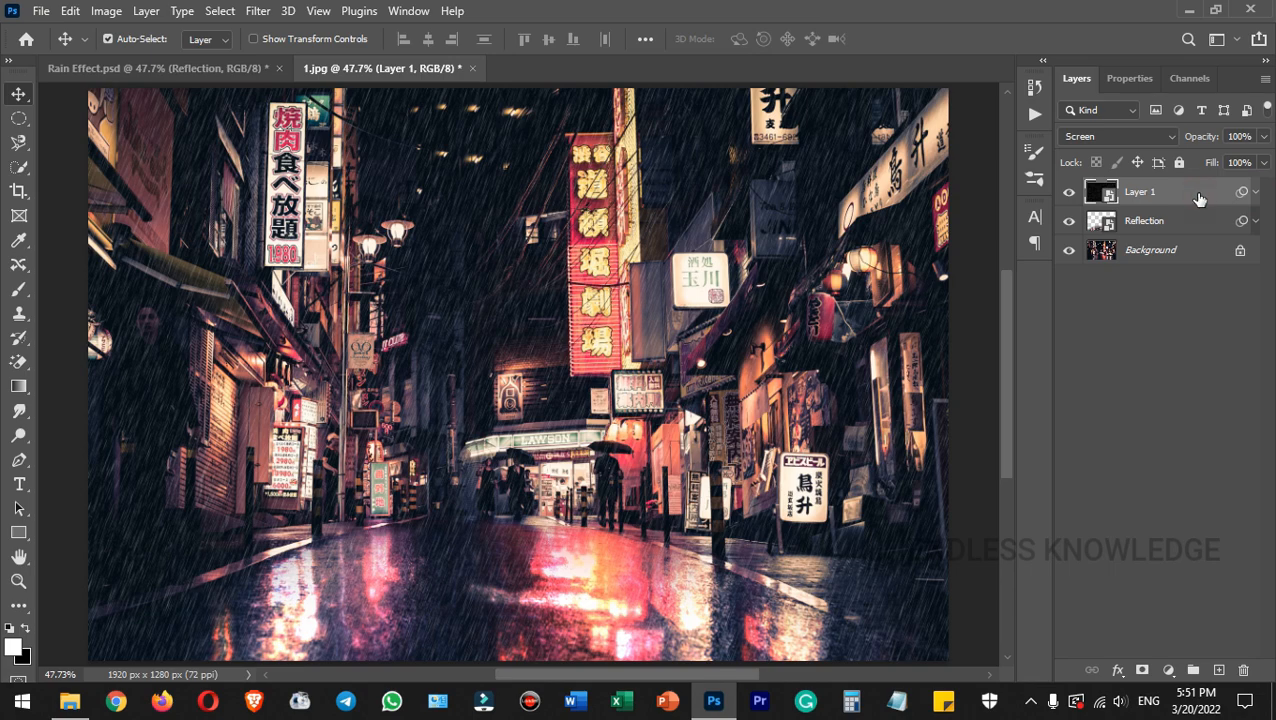
pyautogui.hotkey('ctrl', 'j')
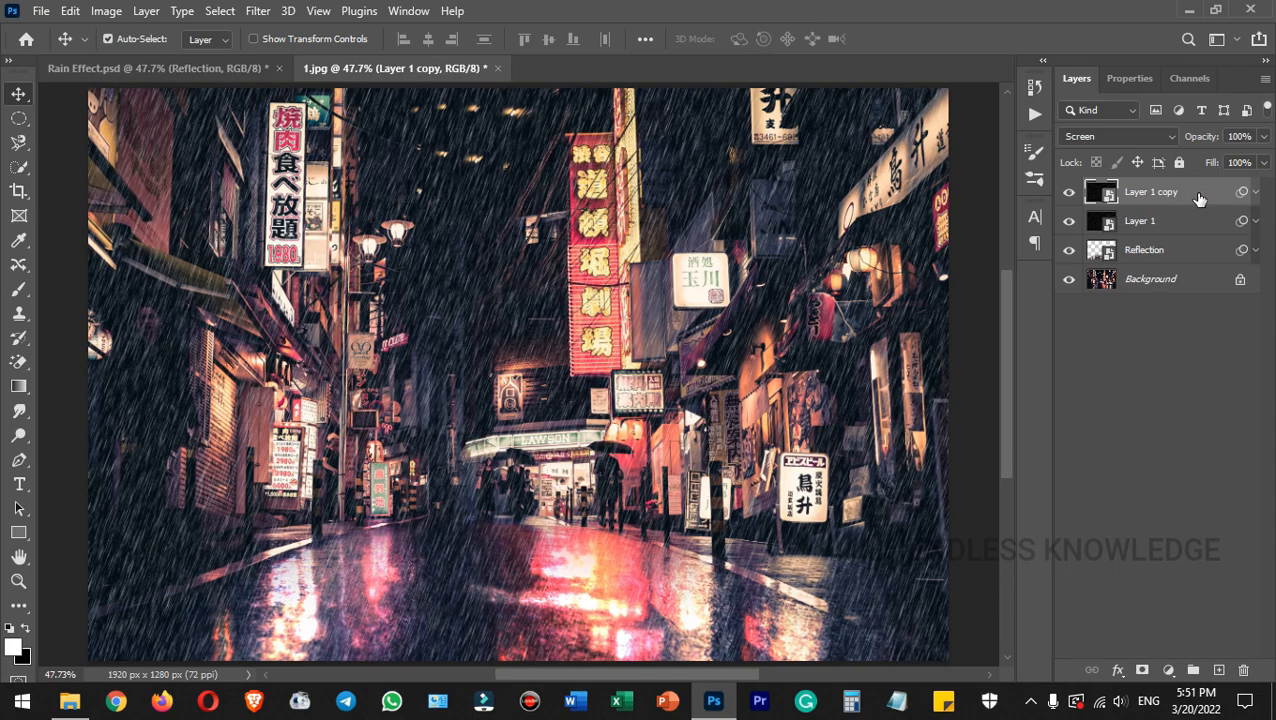
pyautogui.click(1256, 194)
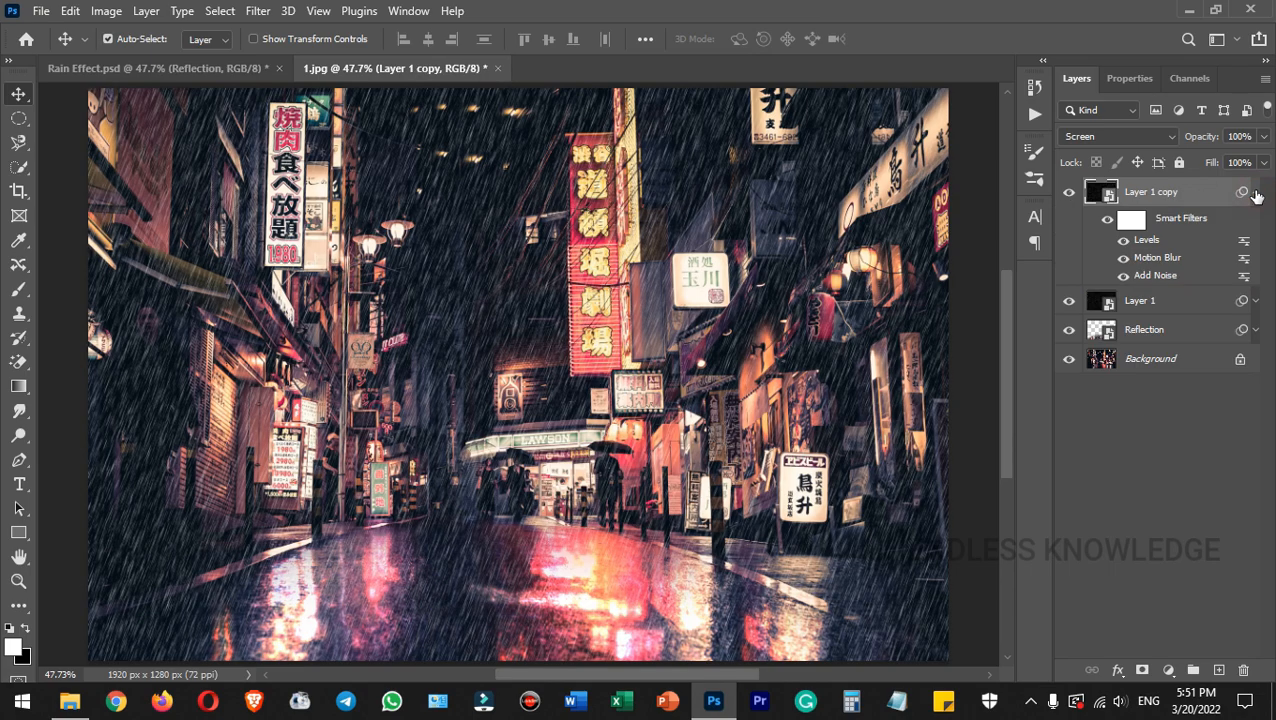
pyautogui.doubleClick(1158, 258)
pyautogui.click(651, 290)
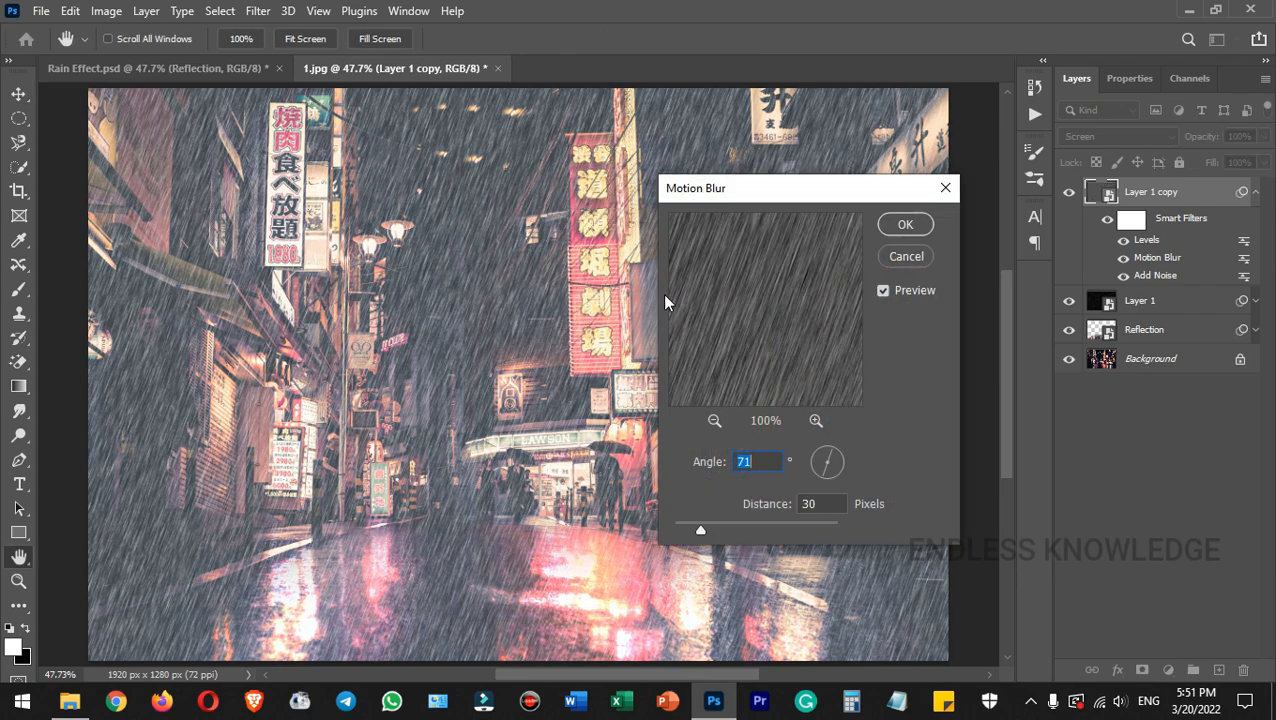
pyautogui.click(820, 476)
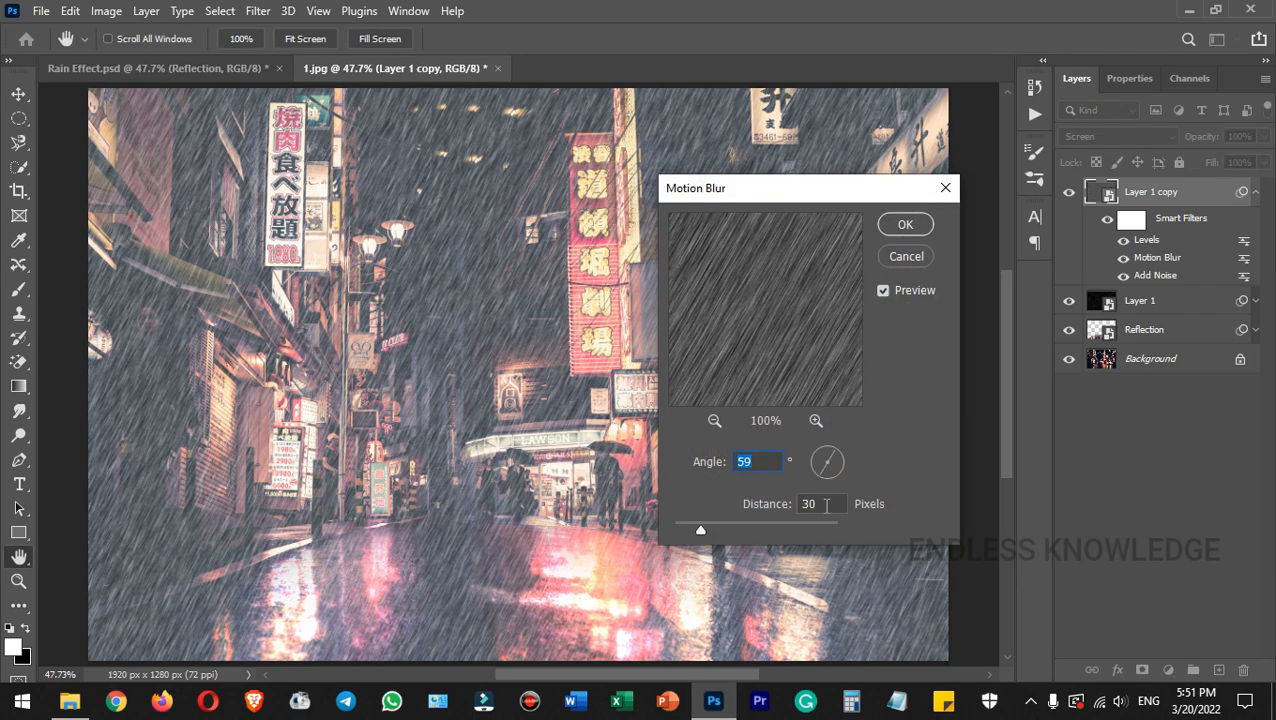
pyautogui.click(812, 504)
pyautogui.write('60')
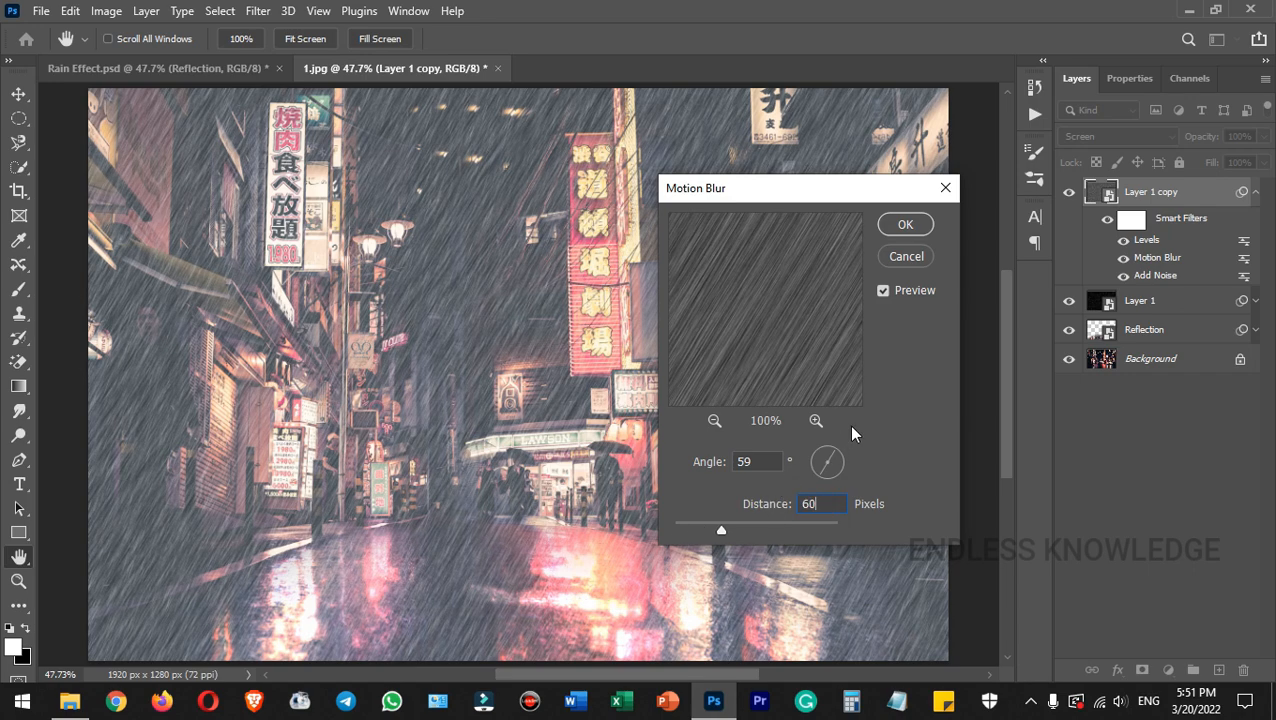
pyautogui.click(905, 226)
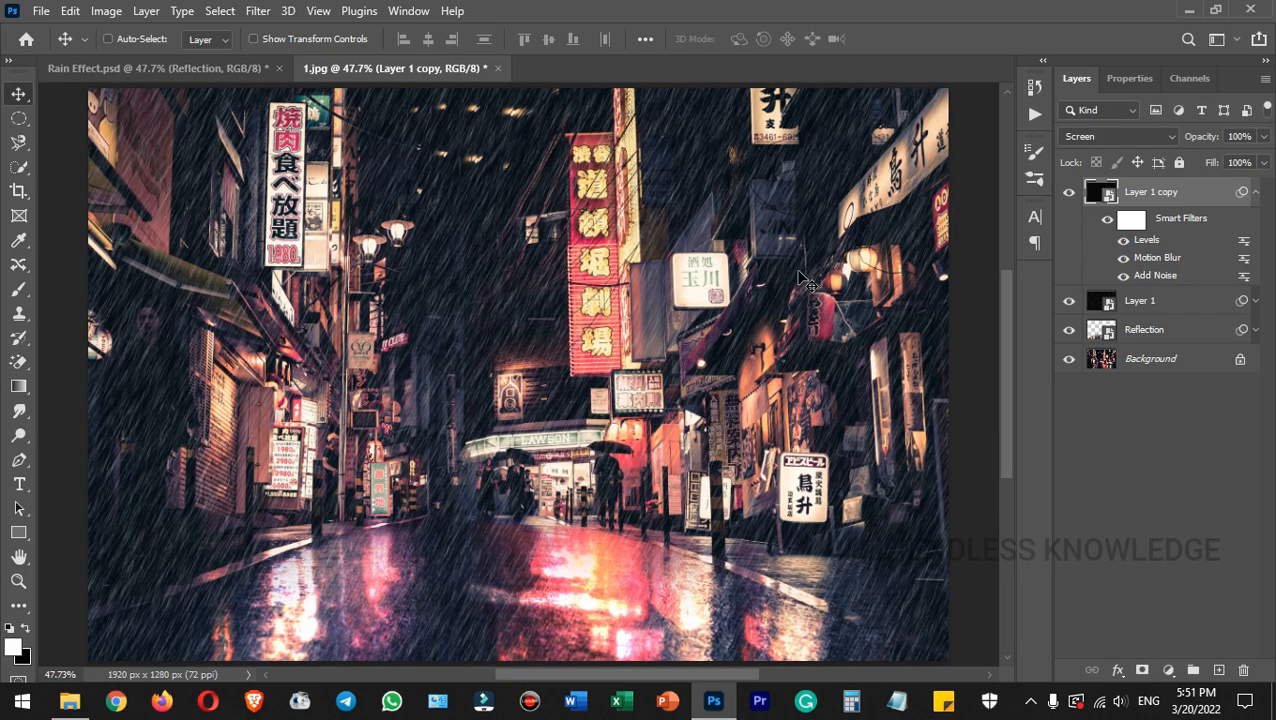
# Scale the duplicated rain layer up proportionally to about 135%, extending it above and below the canvas.
pyautogui.hotkey('ctrl', '-')
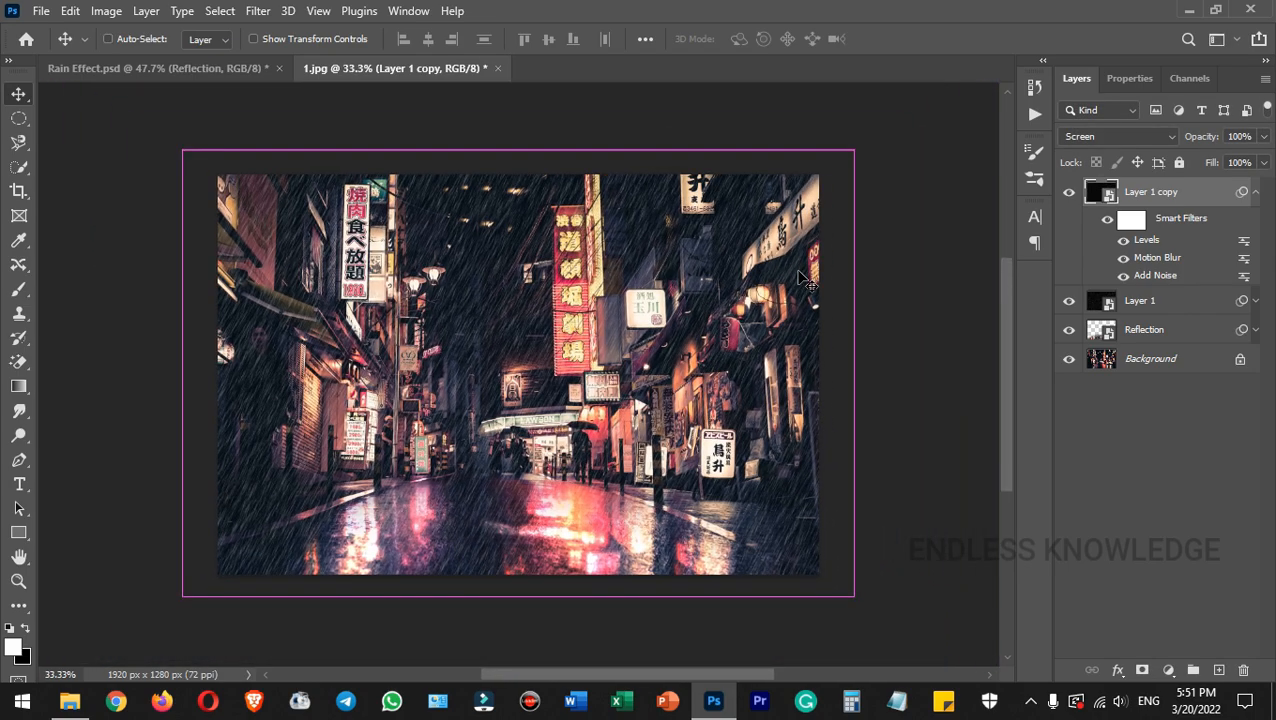
pyautogui.hotkey('ctrl', '-')
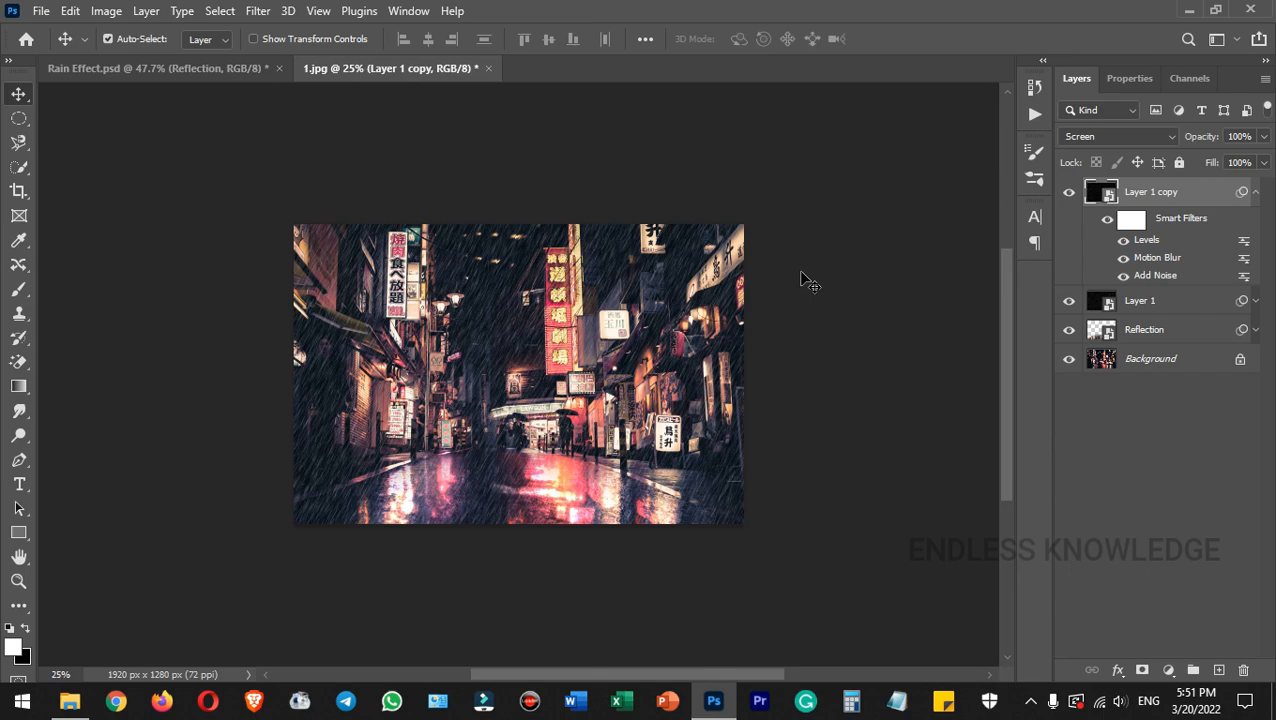
pyautogui.hotkey('ctrl', 't')
pyautogui.click(648, 290)
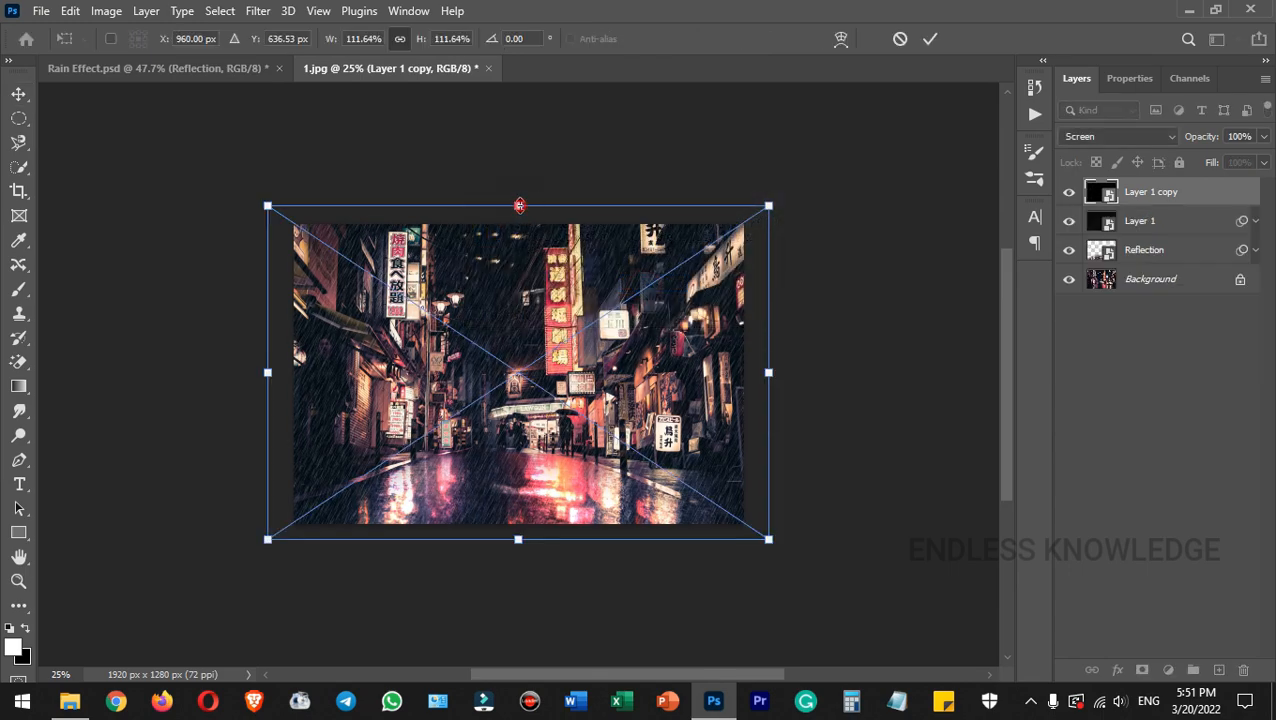
pyautogui.moveTo(518, 204); pyautogui.dragTo(518, 170)
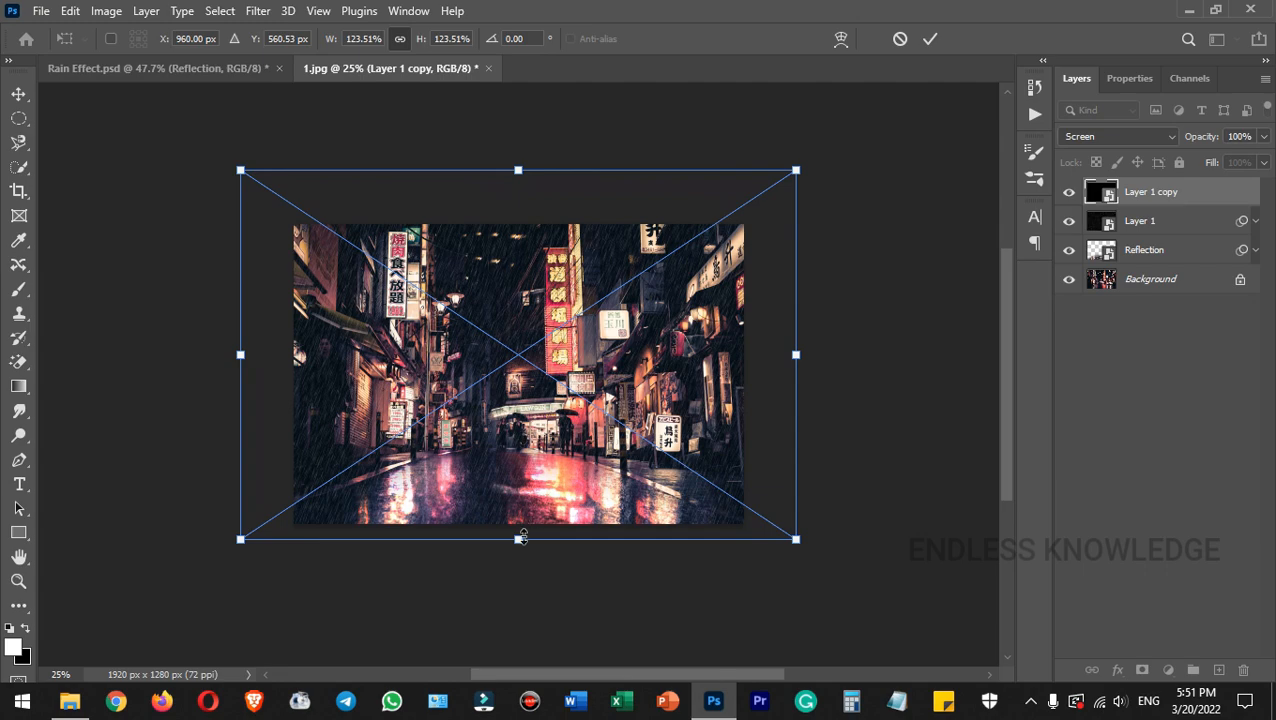
pyautogui.moveTo(518, 539); pyautogui.dragTo(519, 571)
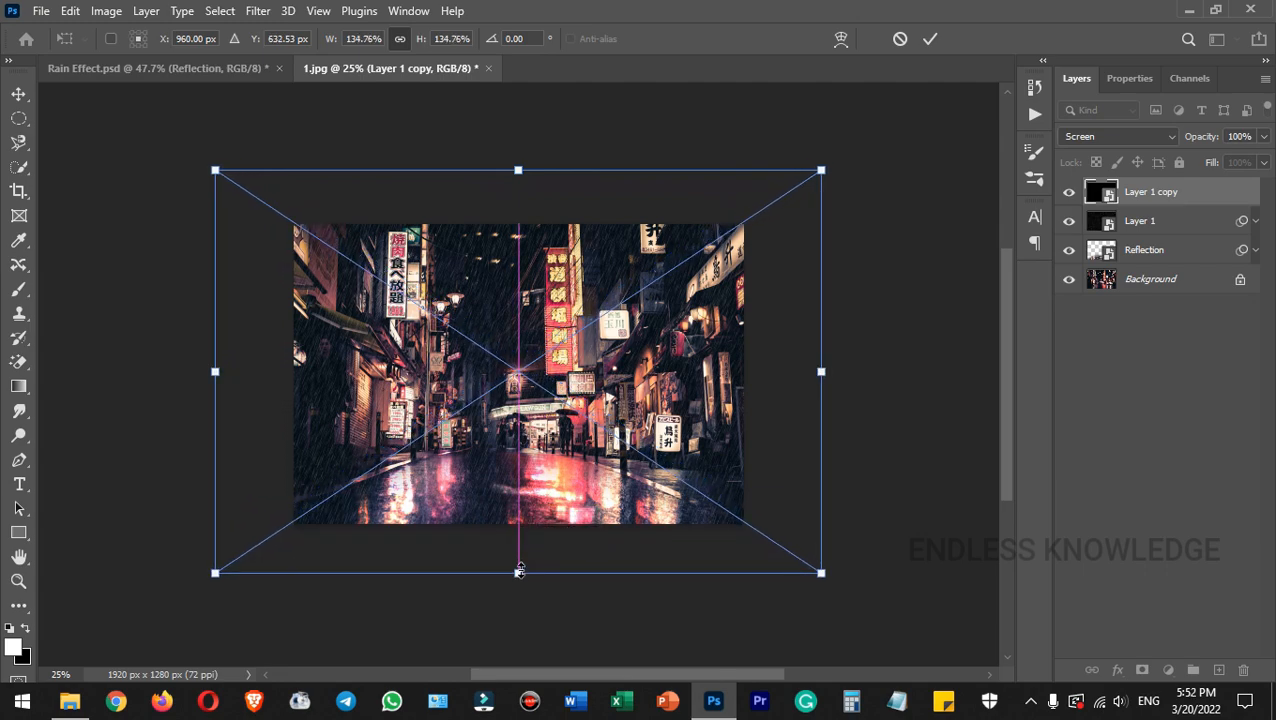
pyautogui.click(930, 38)
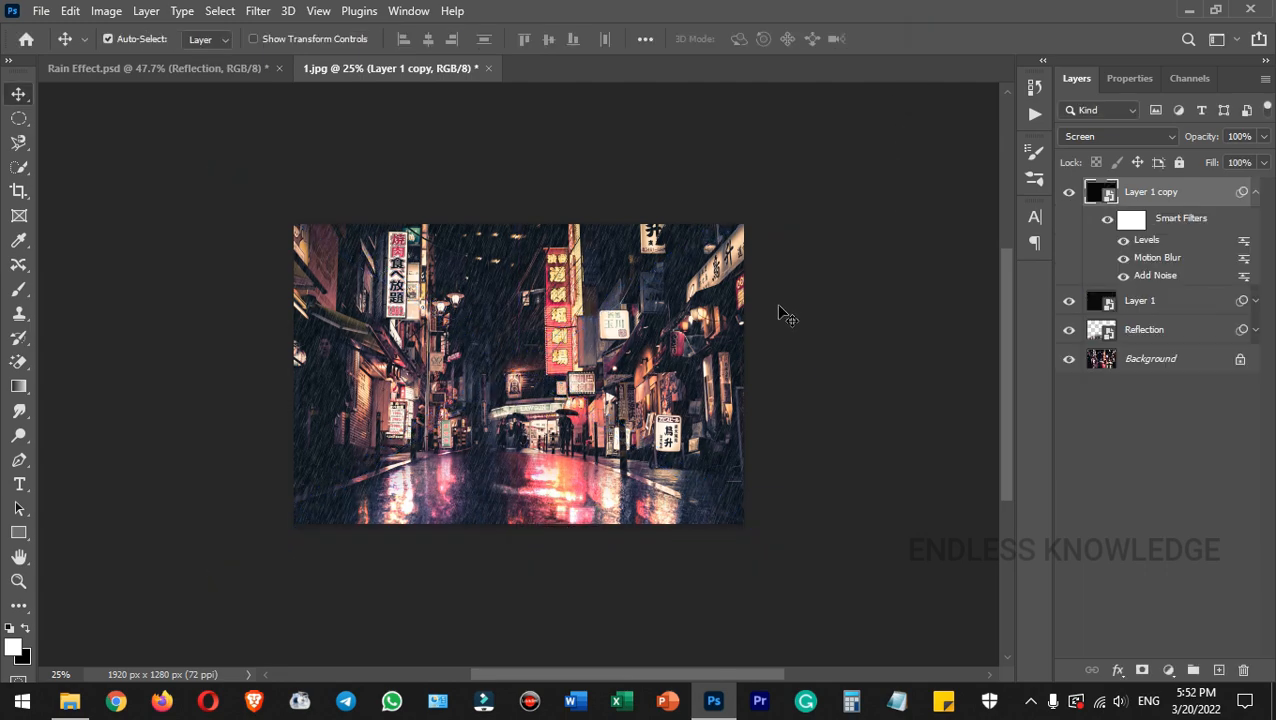
# Duplicate Layer 1 copy and set the new copy's Motion Blur to an angle of 64° and a distance of 120 pixels.
pyautogui.click(1255, 192)
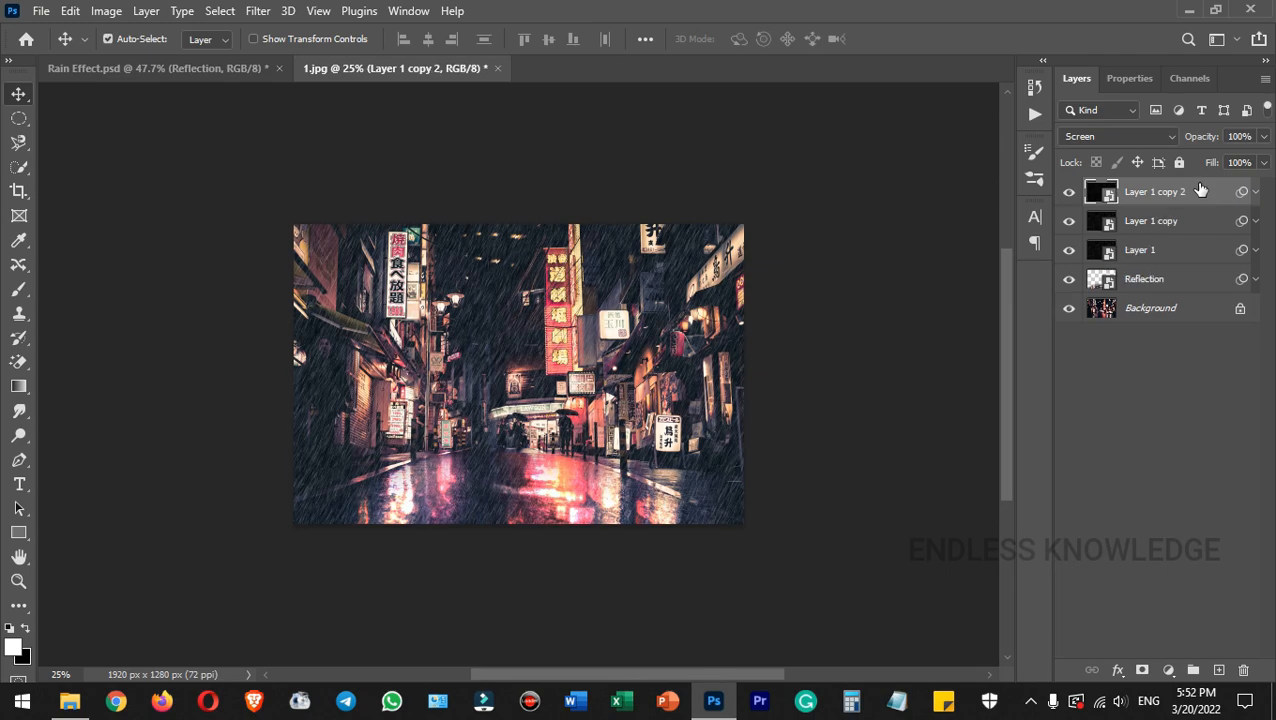
pyautogui.click(1255, 191)
pyautogui.doubleClick(1163, 263)
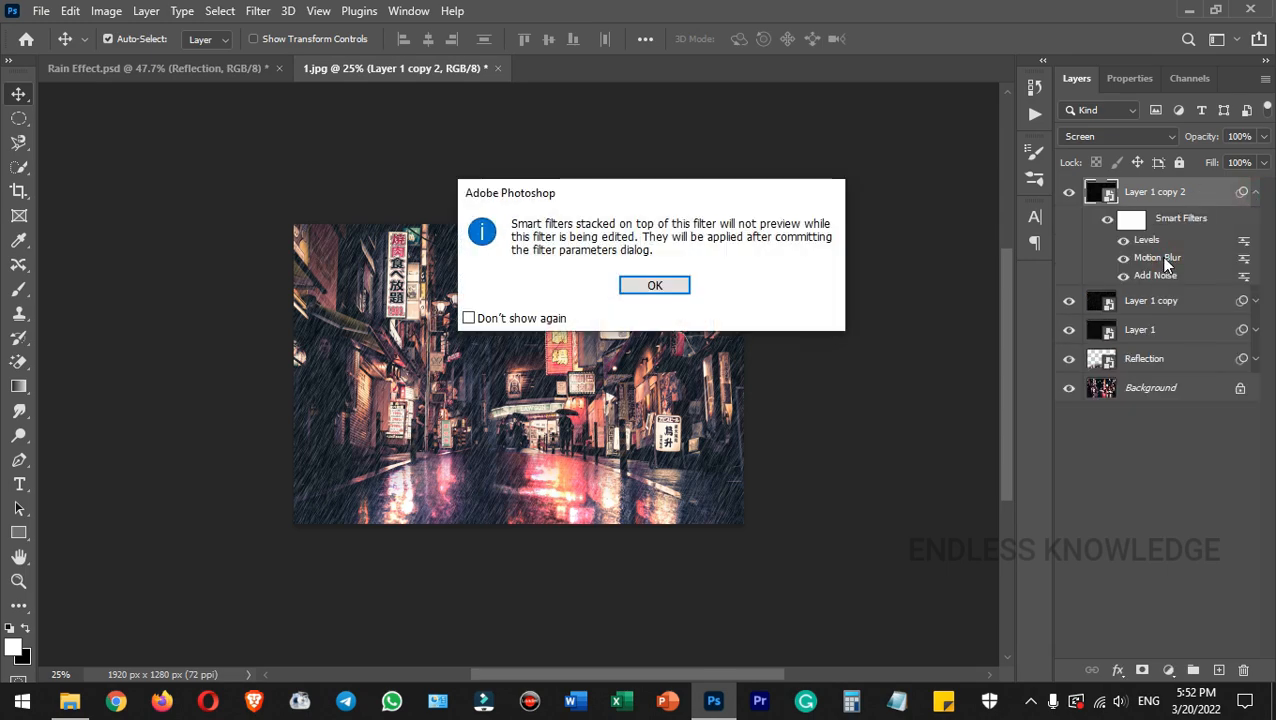
pyautogui.click(655, 283)
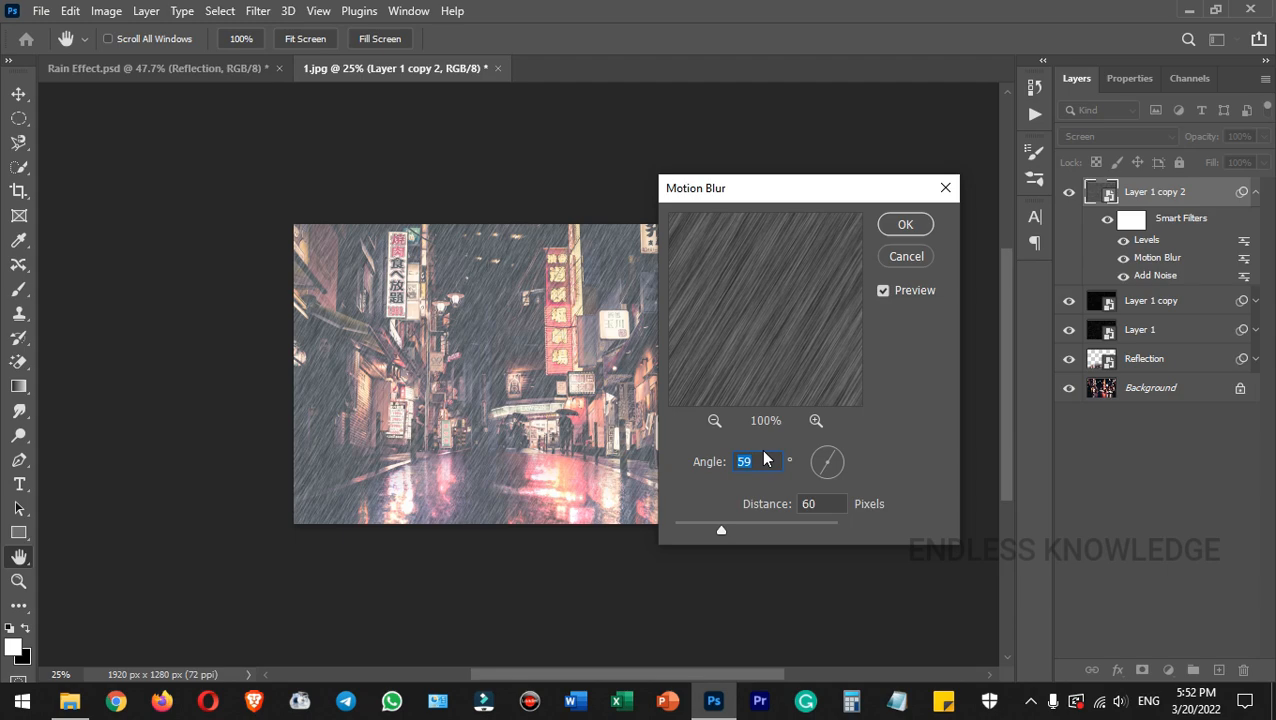
pyautogui.write('65')
pyautogui.press('Down')
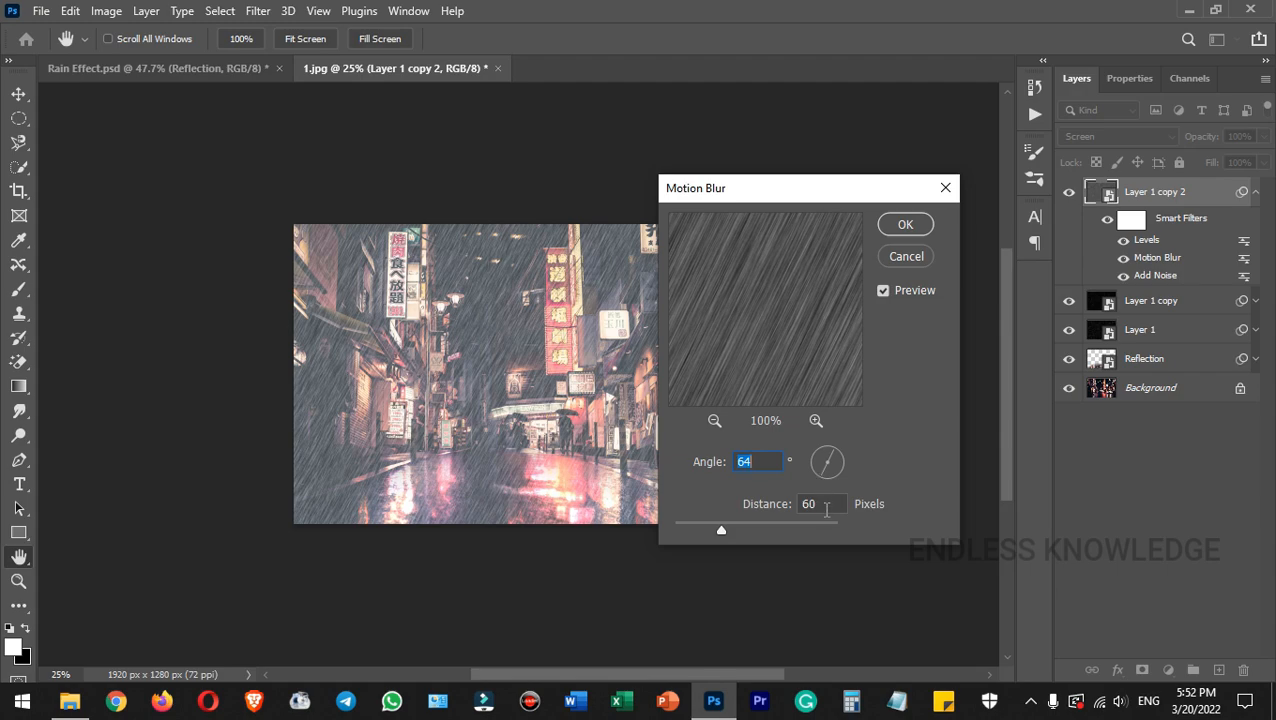
pyautogui.click(787, 507)
pyautogui.write('120')
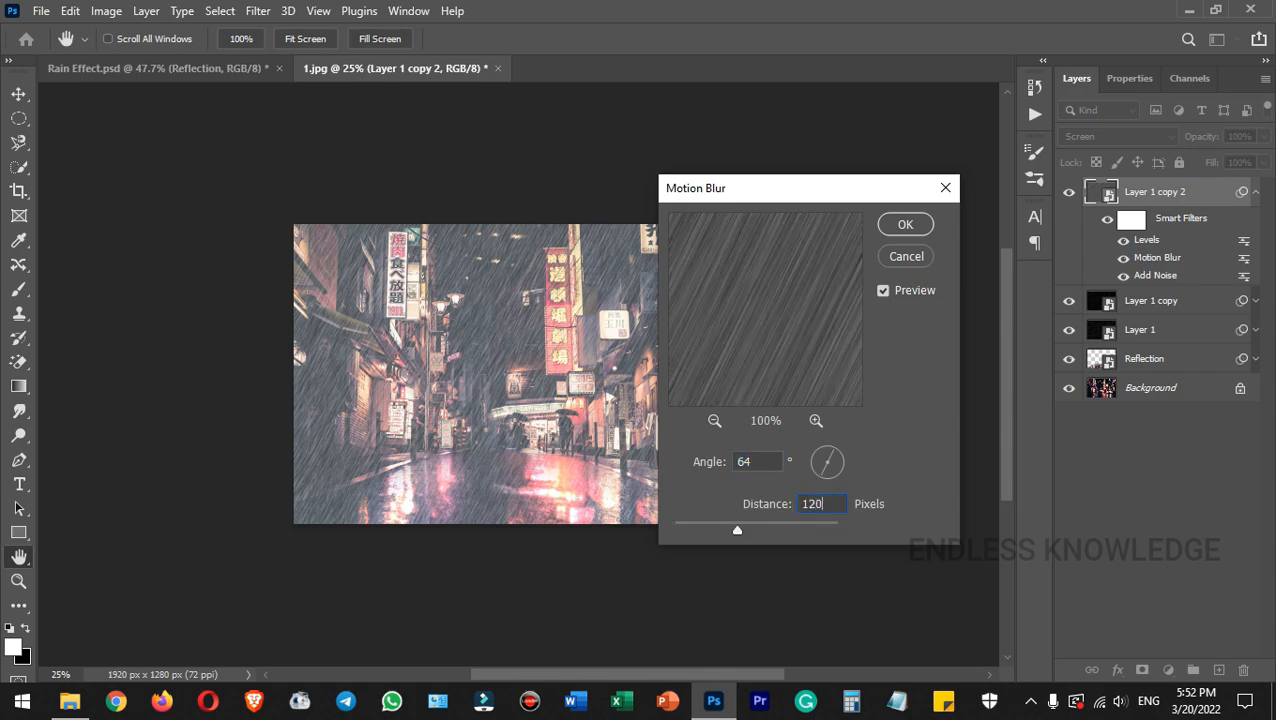
pyautogui.click(887, 224)
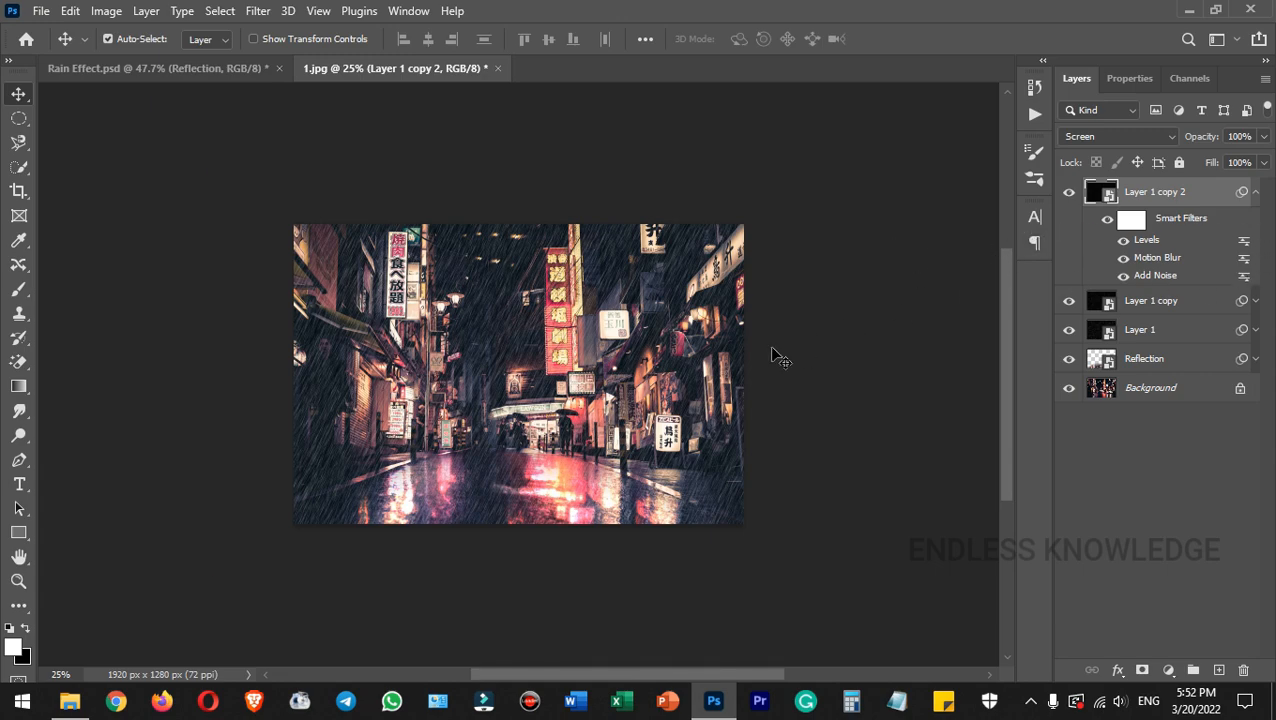
# Scale the topmost rain layer, Layer 1 copy 2, up proportionally to about 168%.
pyautogui.press('ctrl')
pyautogui.hotkey('ctrl', 't')
pyautogui.click(652, 283)
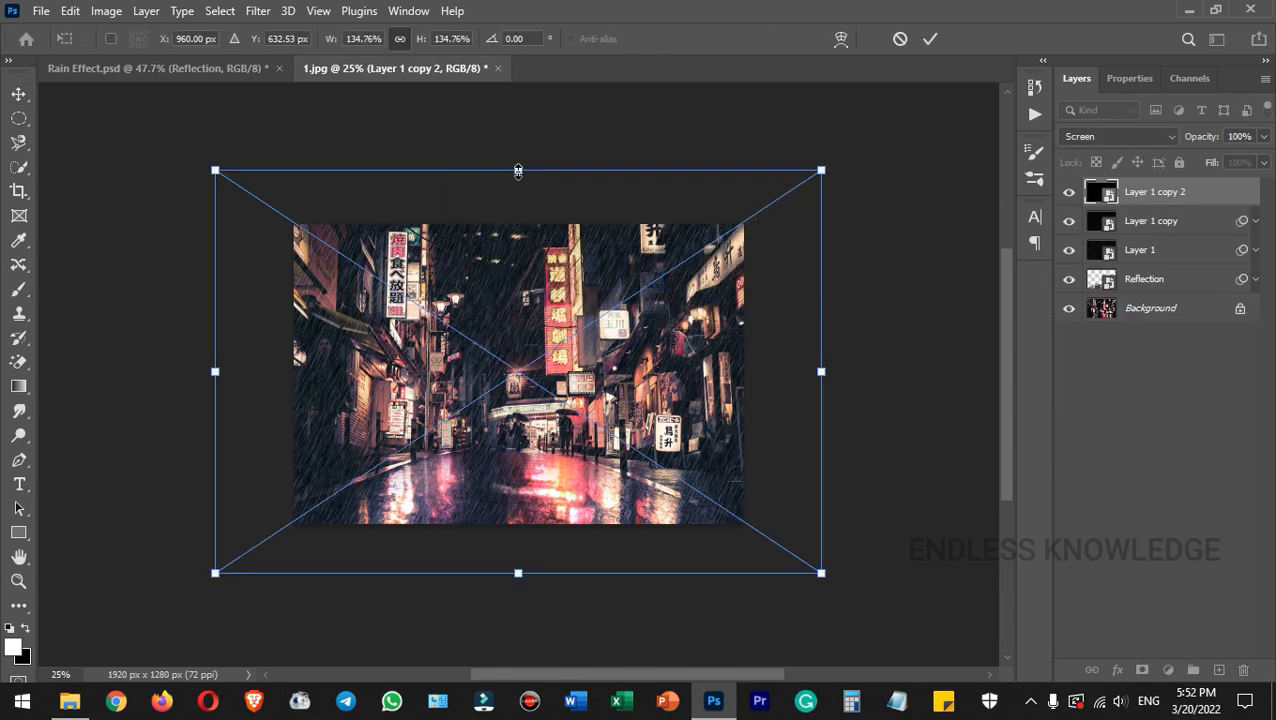
pyautogui.moveTo(518, 170); pyautogui.dragTo(518, 102)
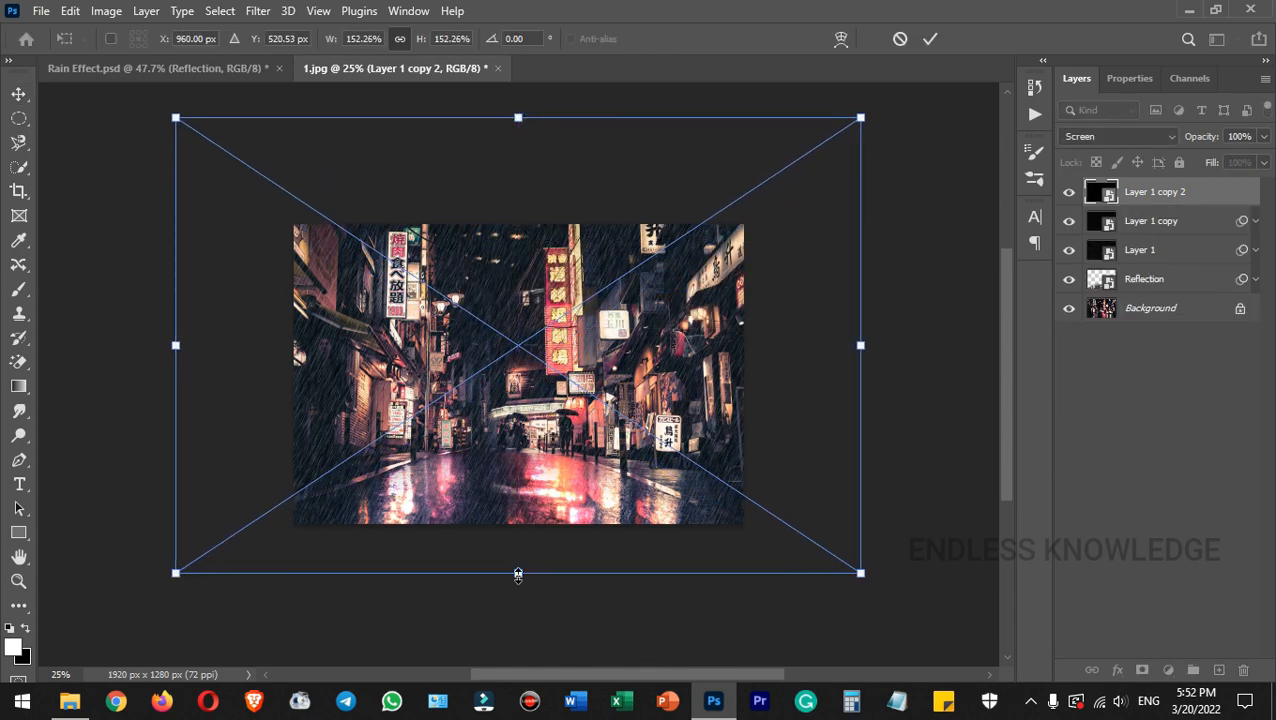
pyautogui.moveTo(518, 575); pyautogui.dragTo(518, 619)
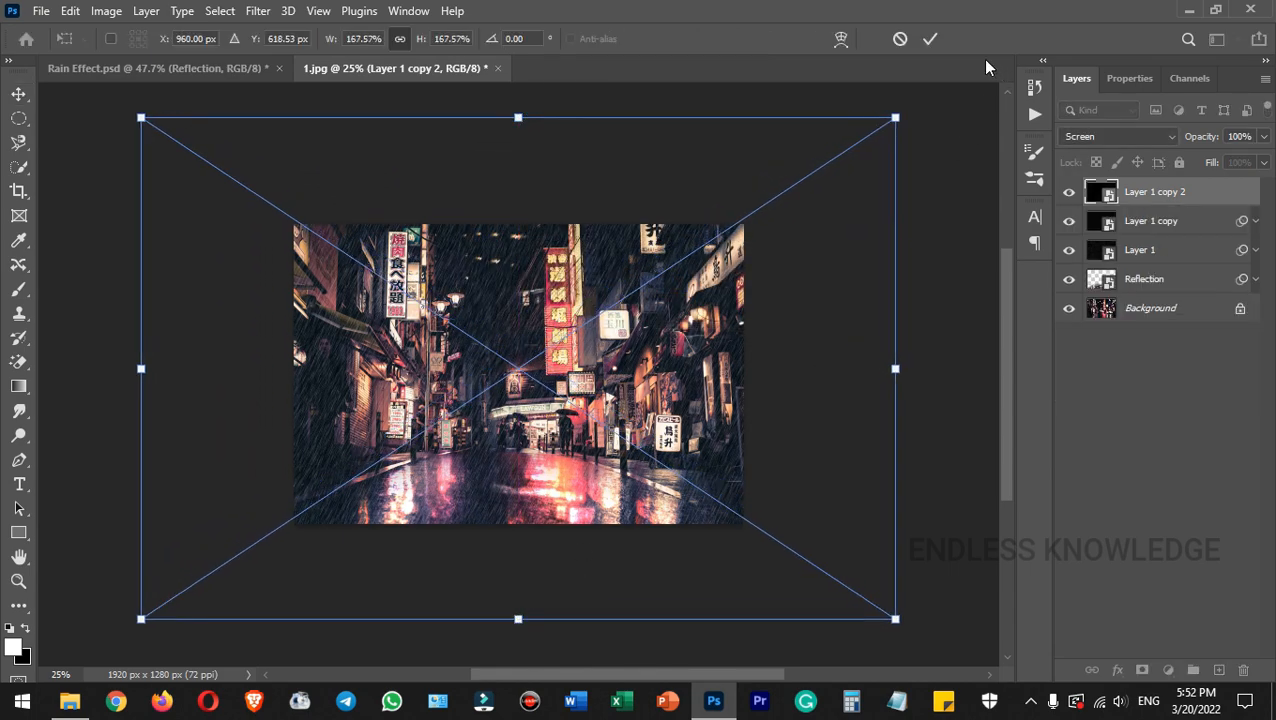
pyautogui.click(932, 40)
pyautogui.hotkey('ctrl', '0')
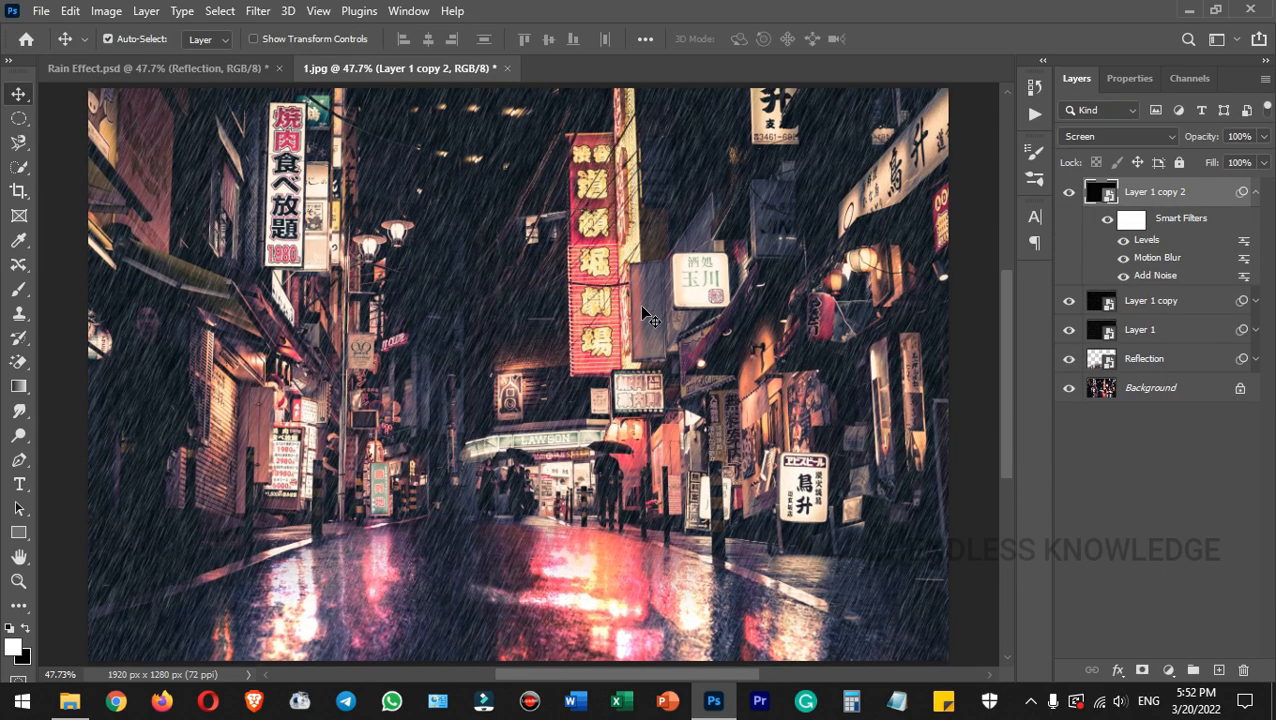
# Add a white layer mask to each of the three rain layers: Layer 1, Layer 1 copy and Layer 1 copy 2.
pyautogui.click(1257, 193)
pyautogui.click(1180, 248)
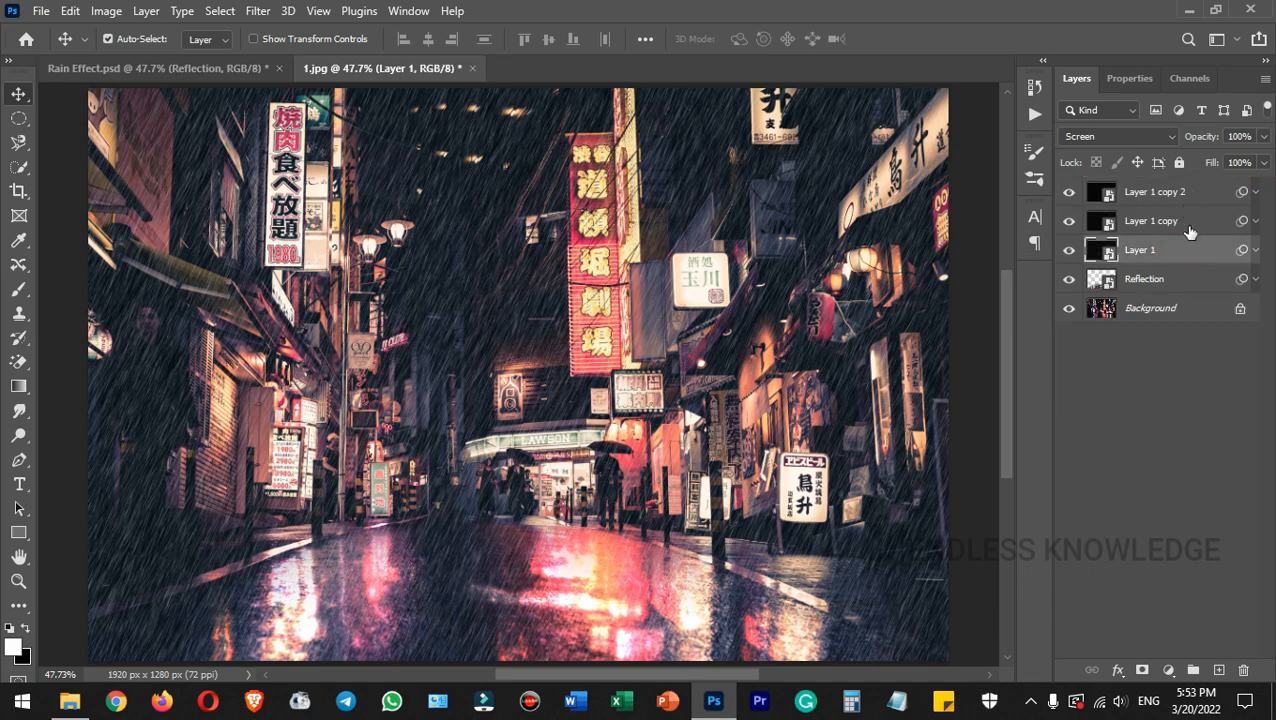
pyautogui.click(1143, 669)
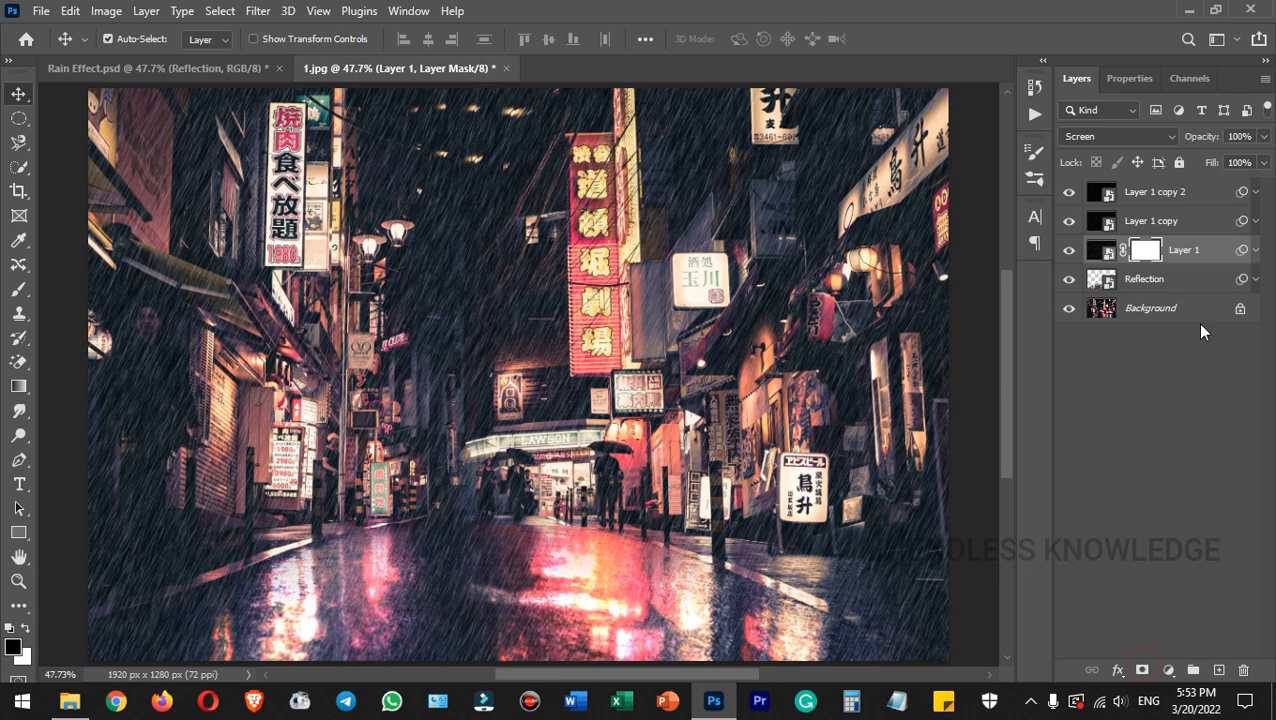
pyautogui.click(1198, 222)
pyautogui.click(1143, 669)
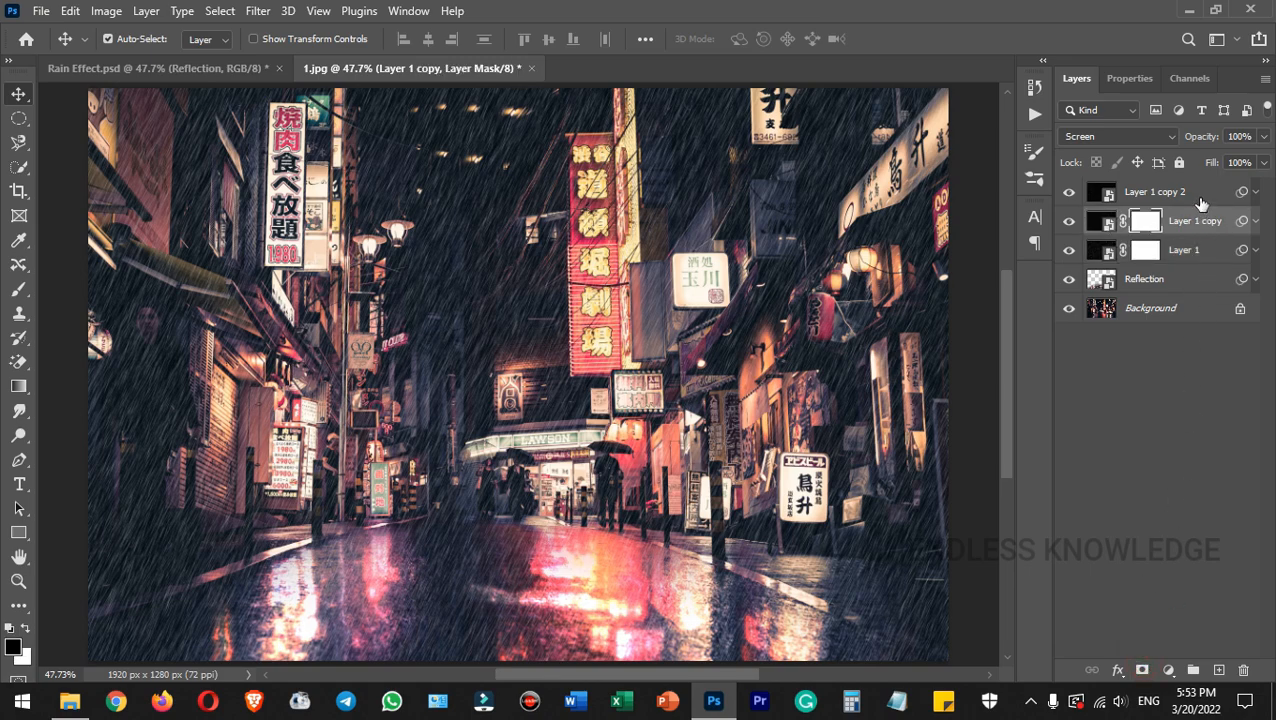
pyautogui.click(1196, 193)
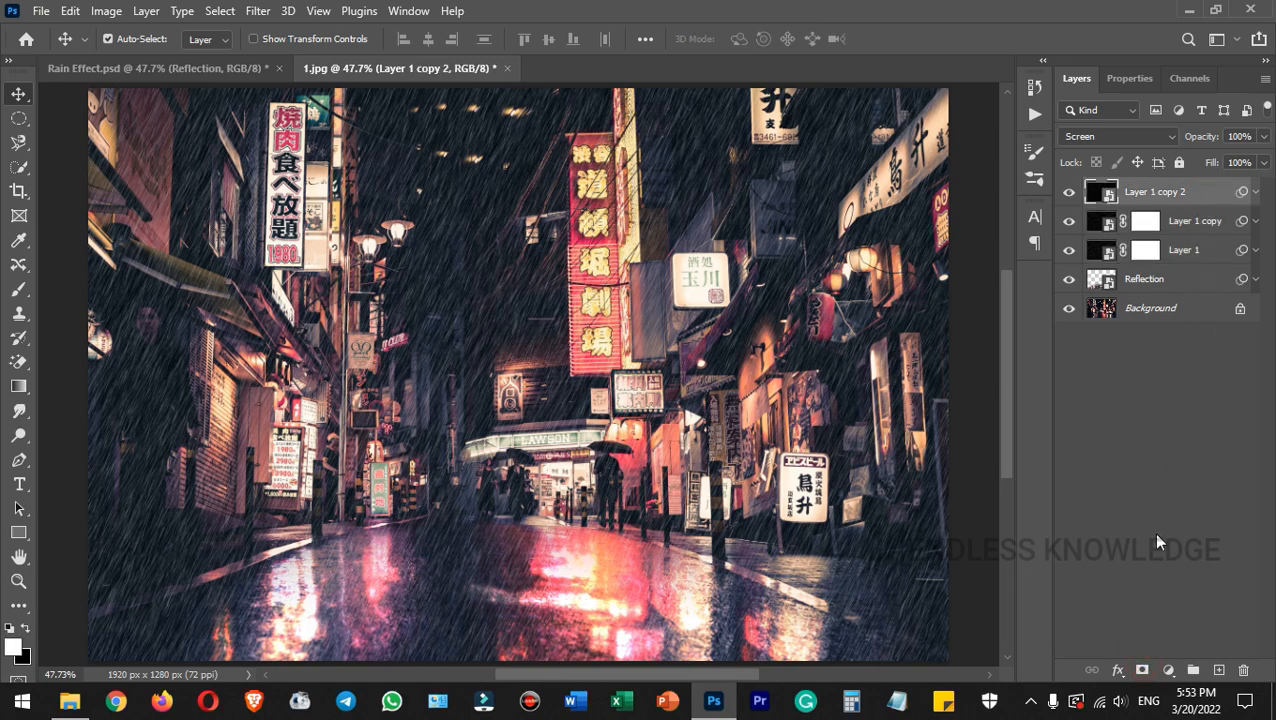
pyautogui.click(1143, 669)
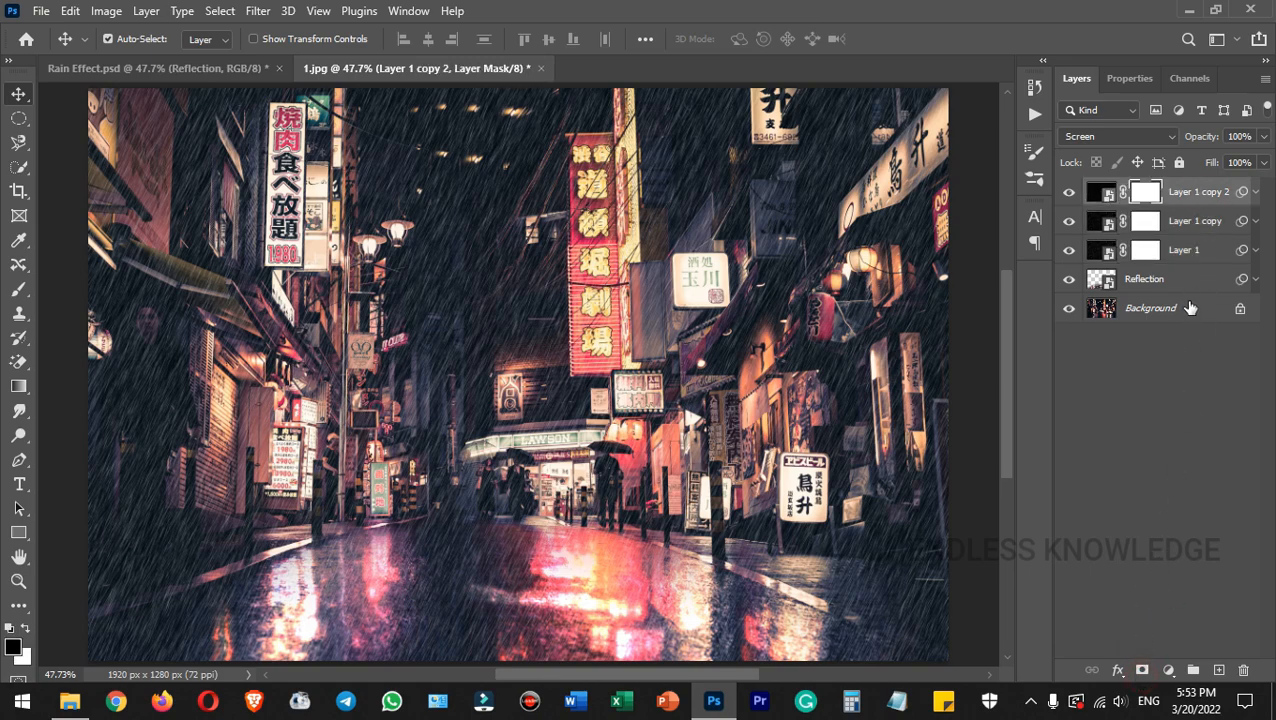
# Fade patches of rain across the image on Layer 1 copy 2's mask with a soft black brush at 30% opacity.
pyautogui.click(1207, 253)
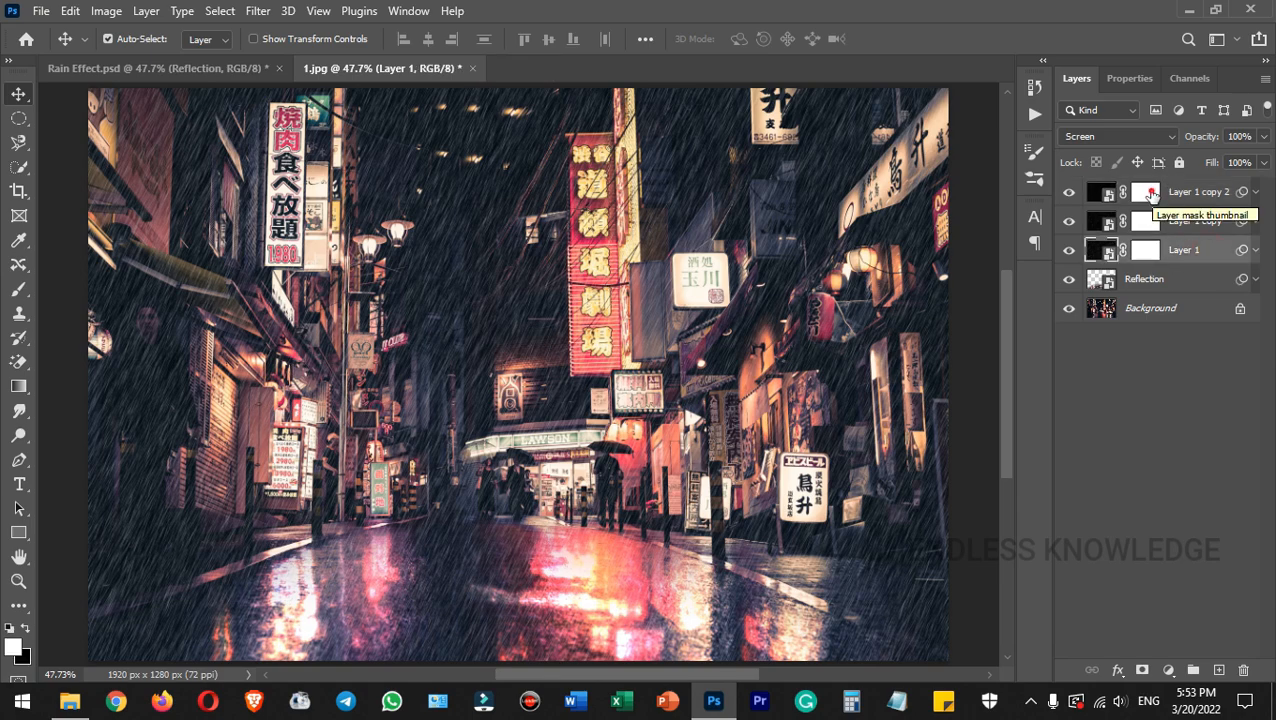
pyautogui.click(1147, 193)
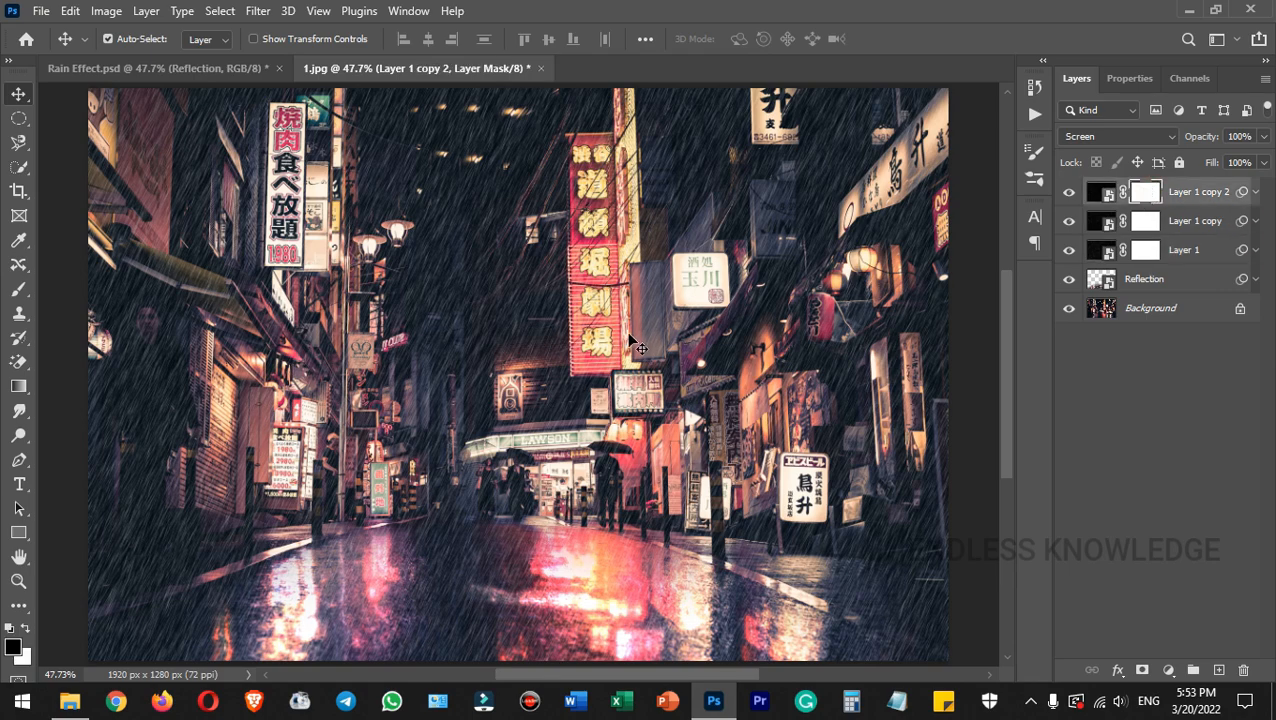
pyautogui.press('b')
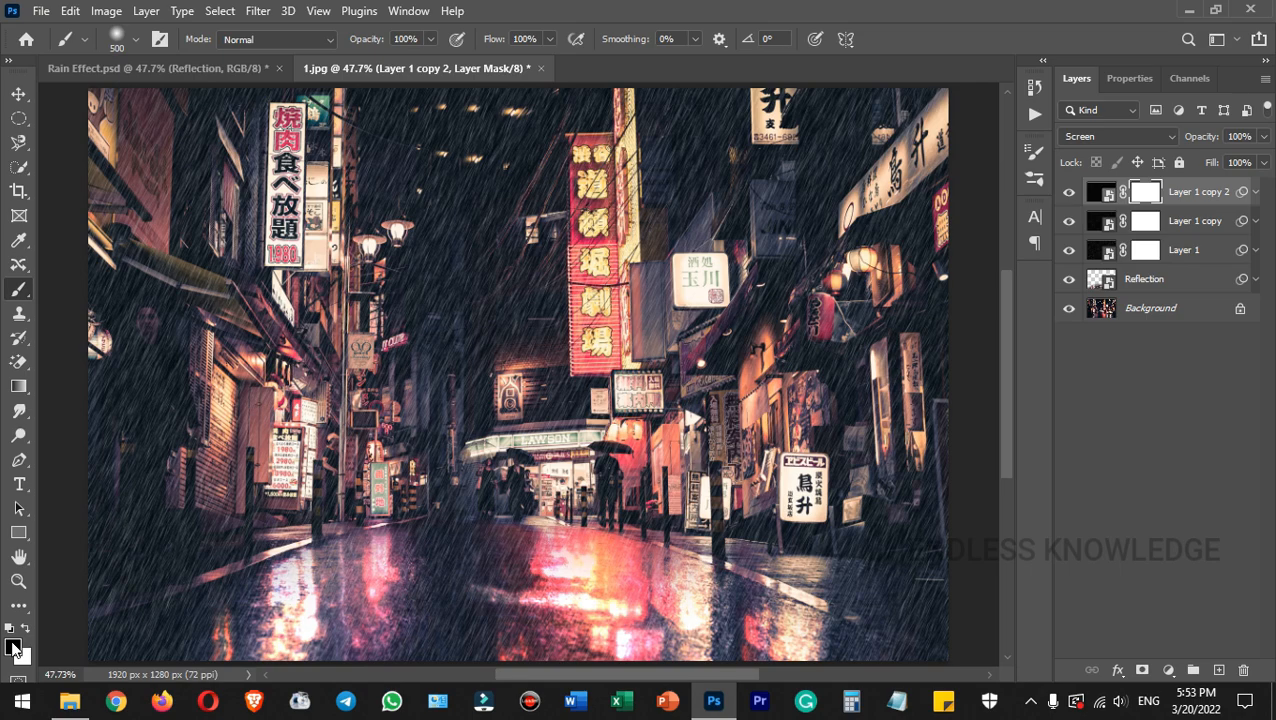
pyautogui.click(419, 38)
pyautogui.write('30')
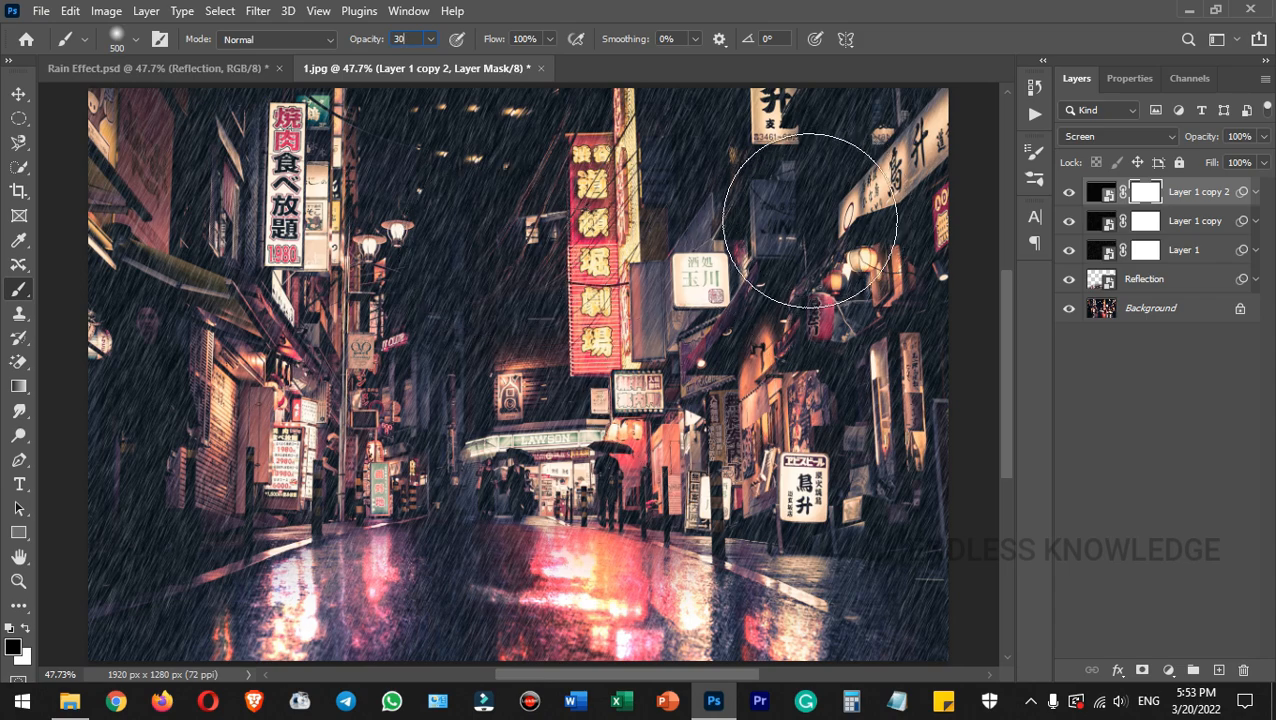
pyautogui.click(786, 203)
pyautogui.click(366, 208)
pyautogui.click(255, 403)
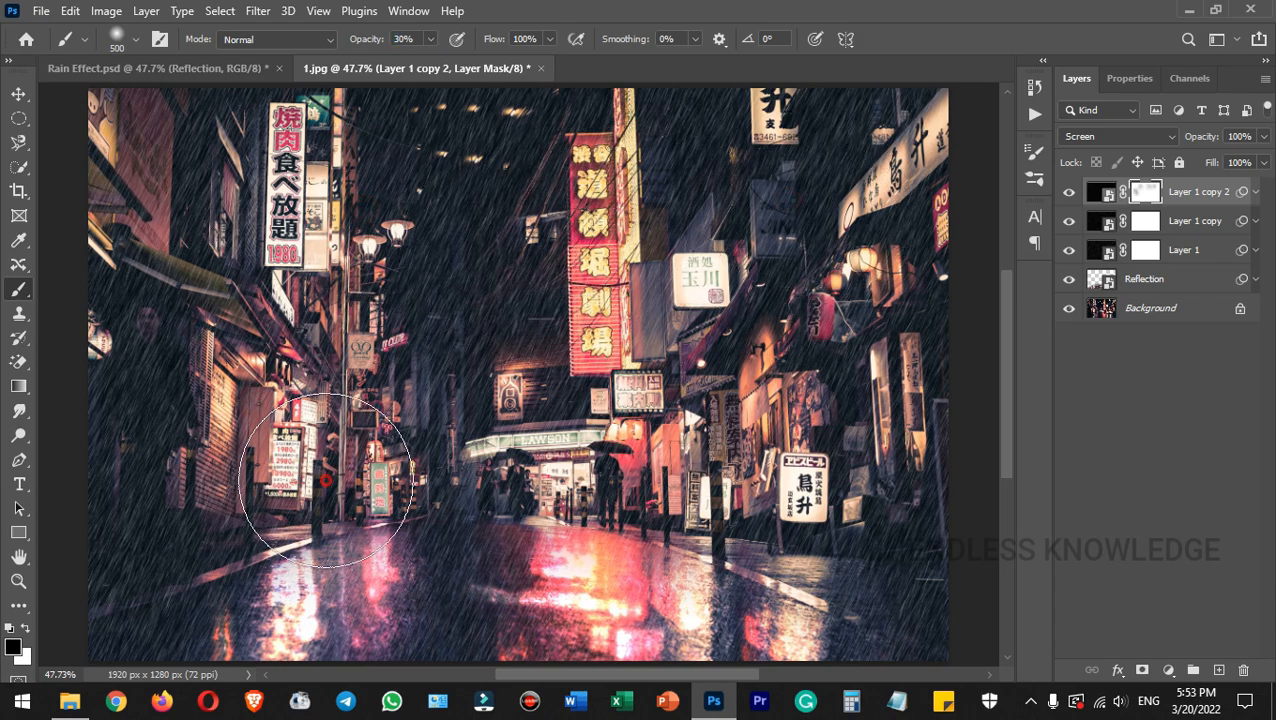
pyautogui.click(600, 587)
pyautogui.click(400, 527)
pyautogui.click(487, 389)
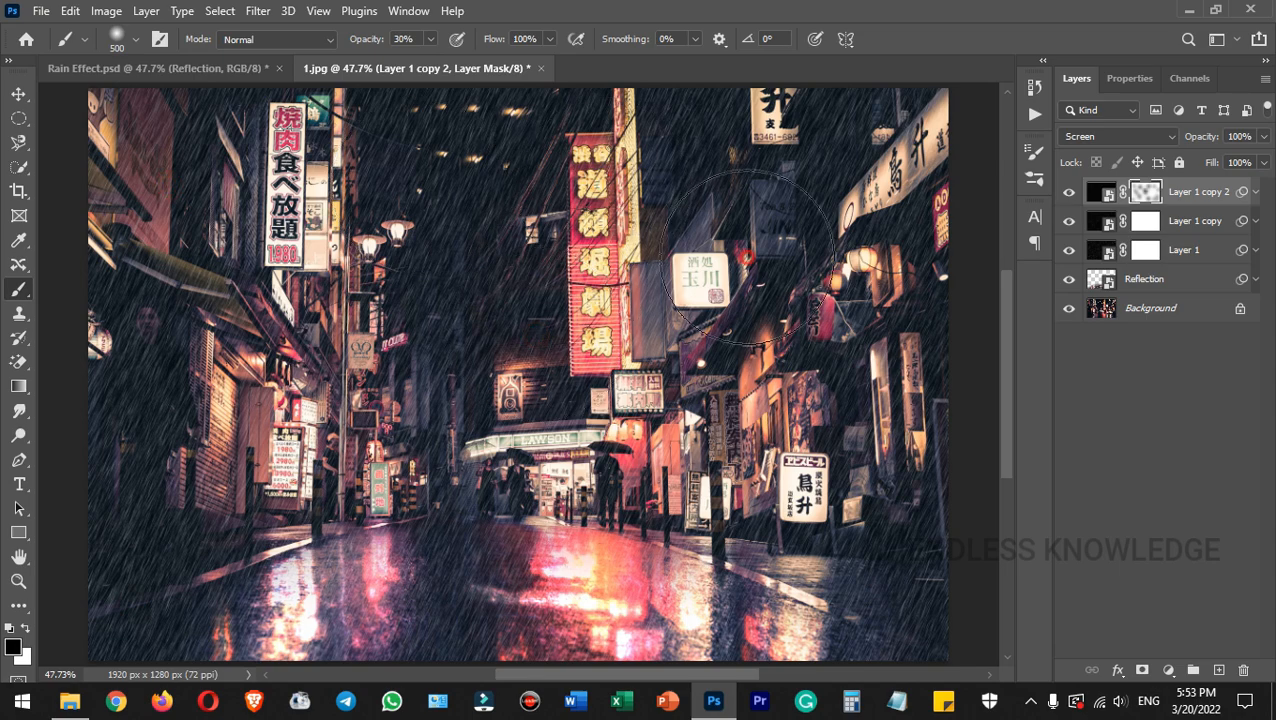
# Fade scattered patches of rain over the buildings and street by painting black on Layer 1 copy's mask.
pyautogui.click(1144, 224)
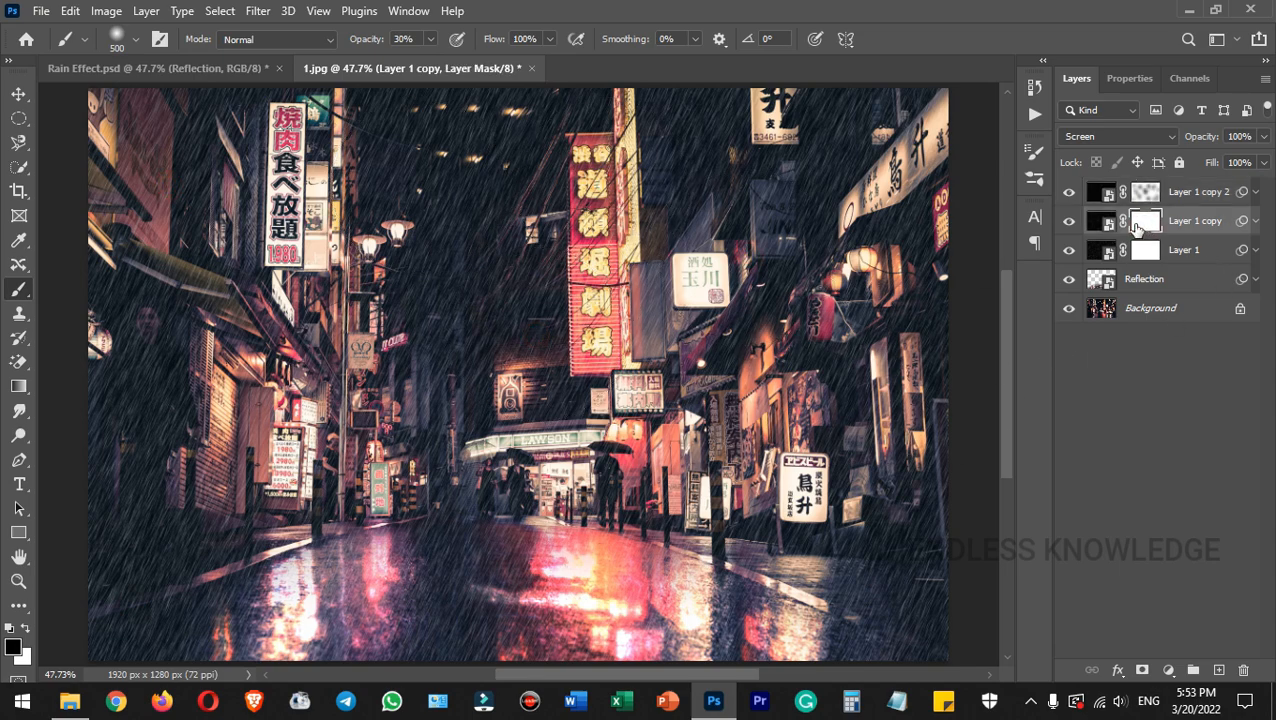
pyautogui.click(402, 154)
pyautogui.click(490, 280)
pyautogui.click(675, 166)
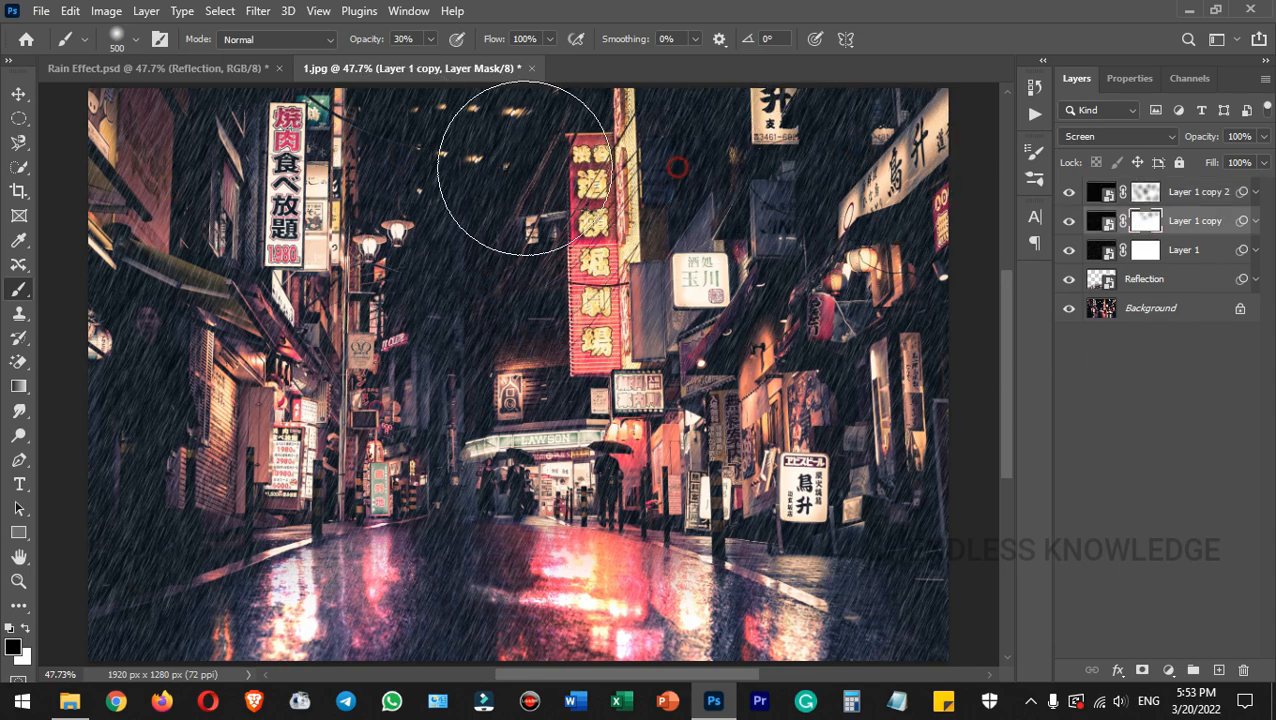
pyautogui.click(470, 322)
pyautogui.click(176, 523)
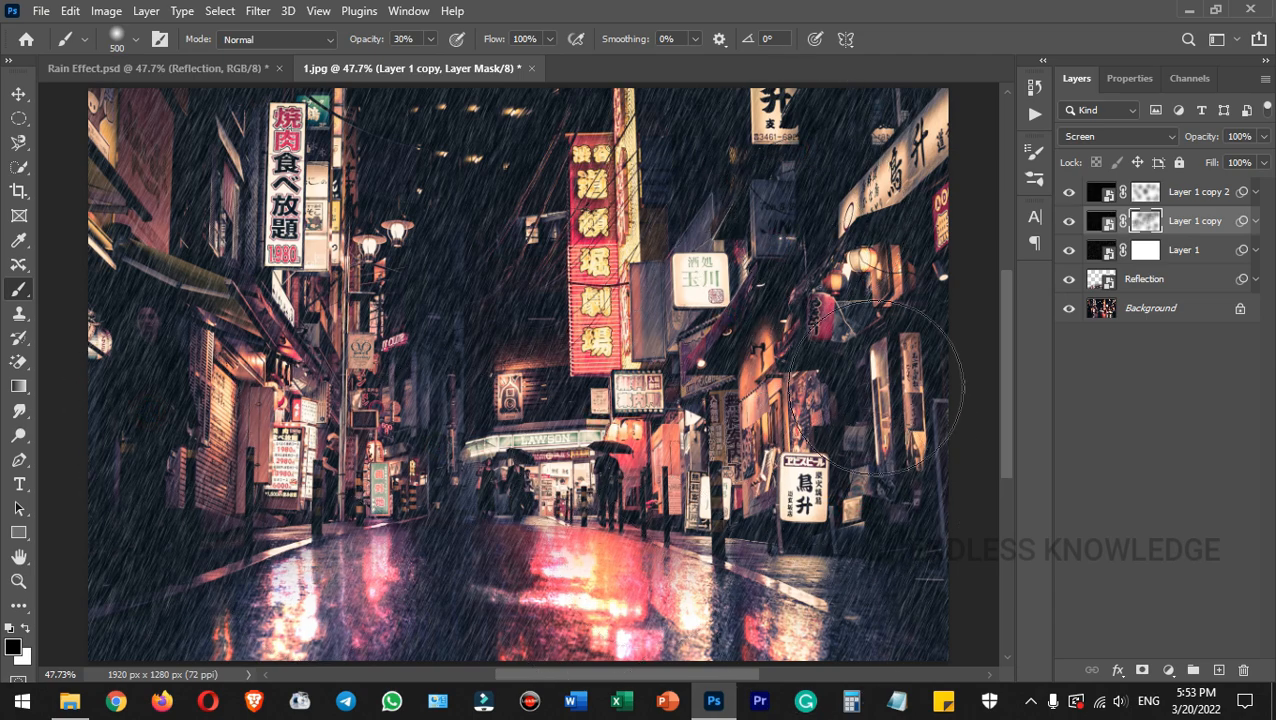
pyautogui.click(146, 548)
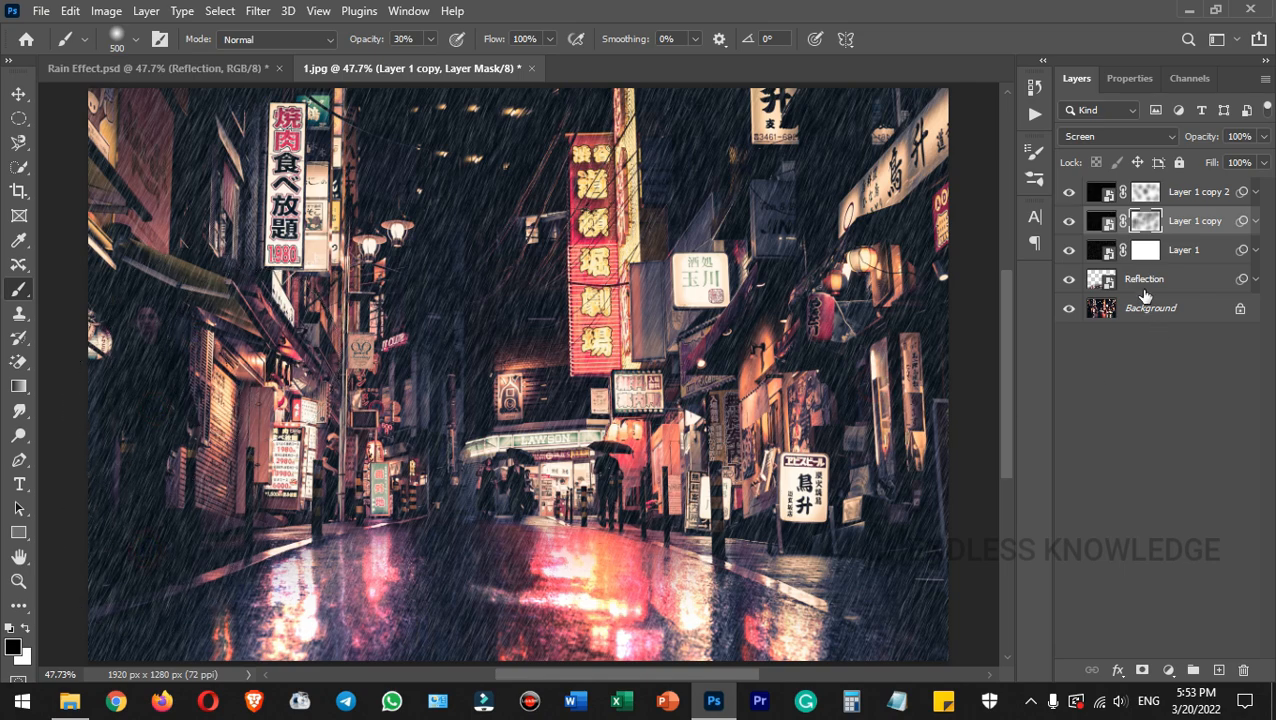
# Thin the rain in patches on Layer 1's mask with black, restoring rain near the man on the left with white.
pyautogui.click(1146, 250)
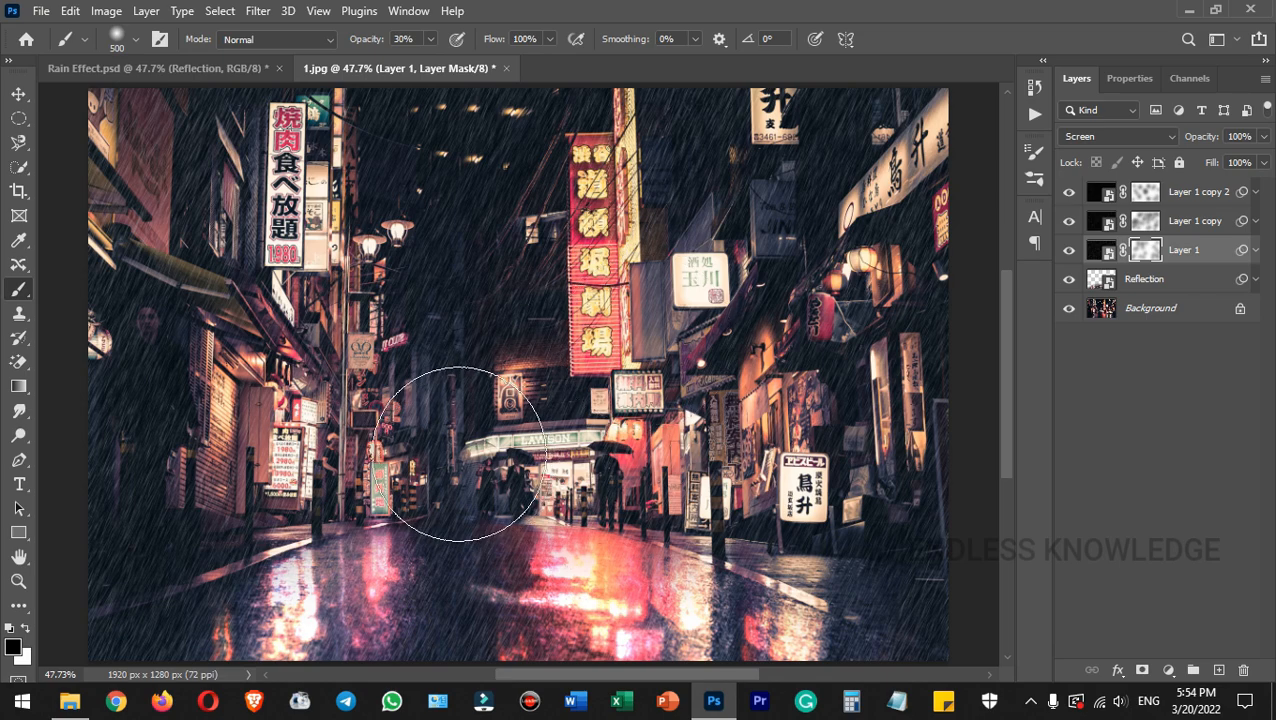
pyautogui.click(26, 629)
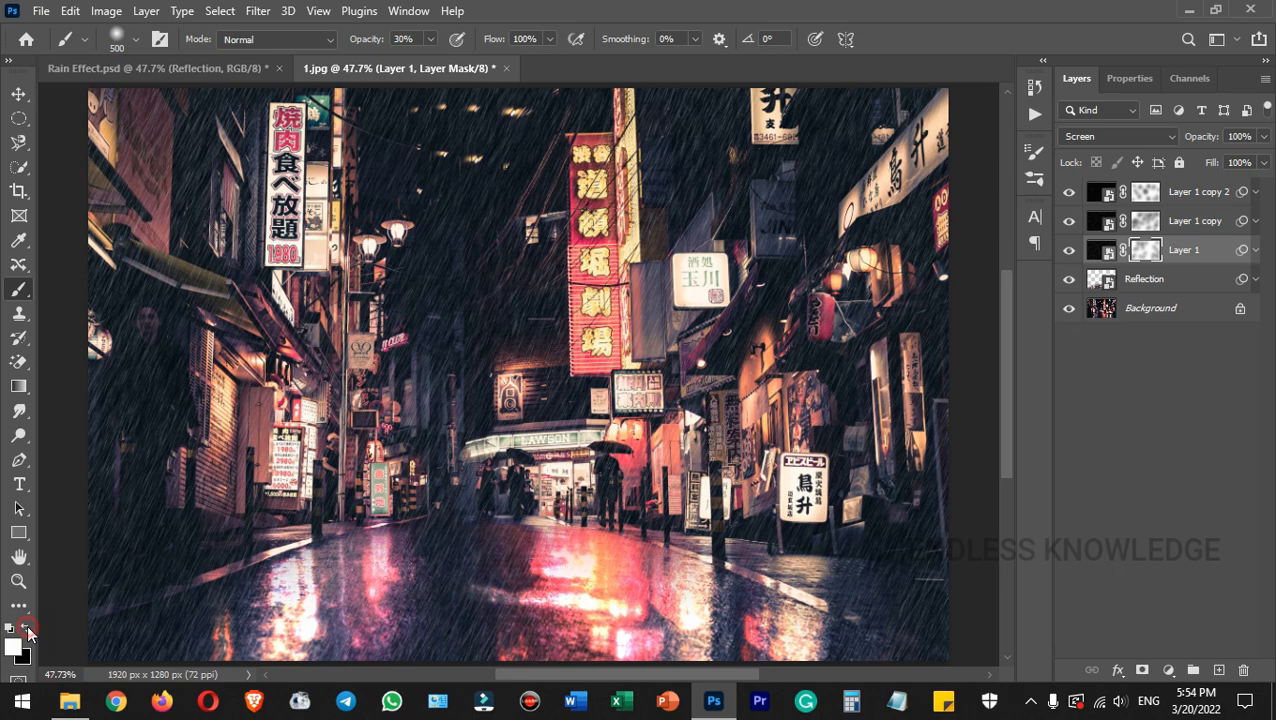
pyautogui.click(148, 347)
pyautogui.click(25, 628)
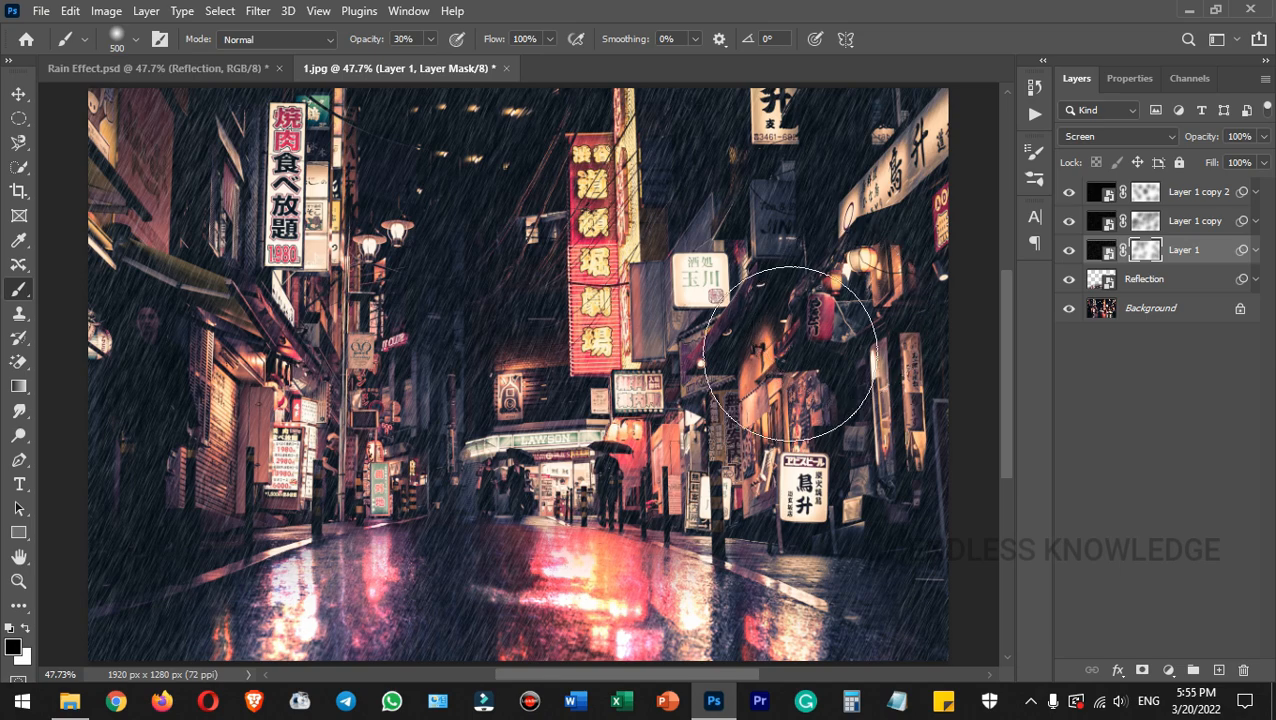
pyautogui.click(18, 93)
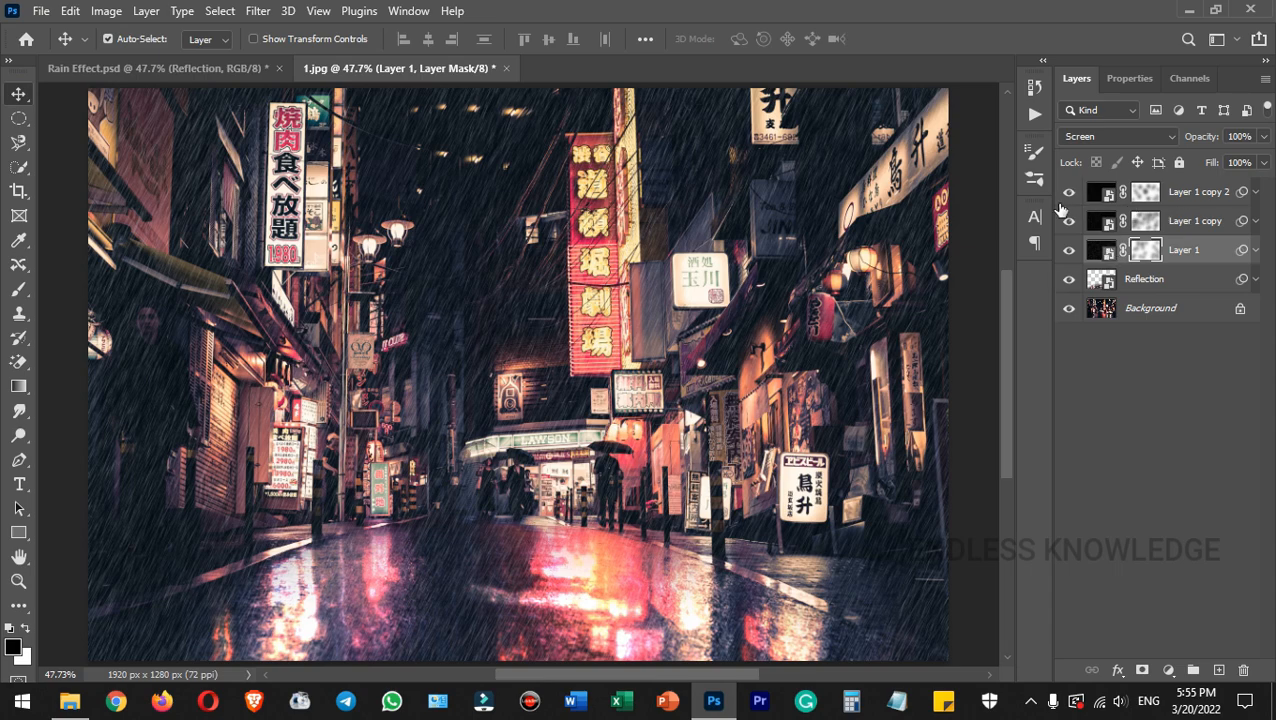
# Hide the three rain layers and create a new empty layer directly above the Reflection layer.
pyautogui.moveTo(1073, 195); pyautogui.dragTo(1068, 257)
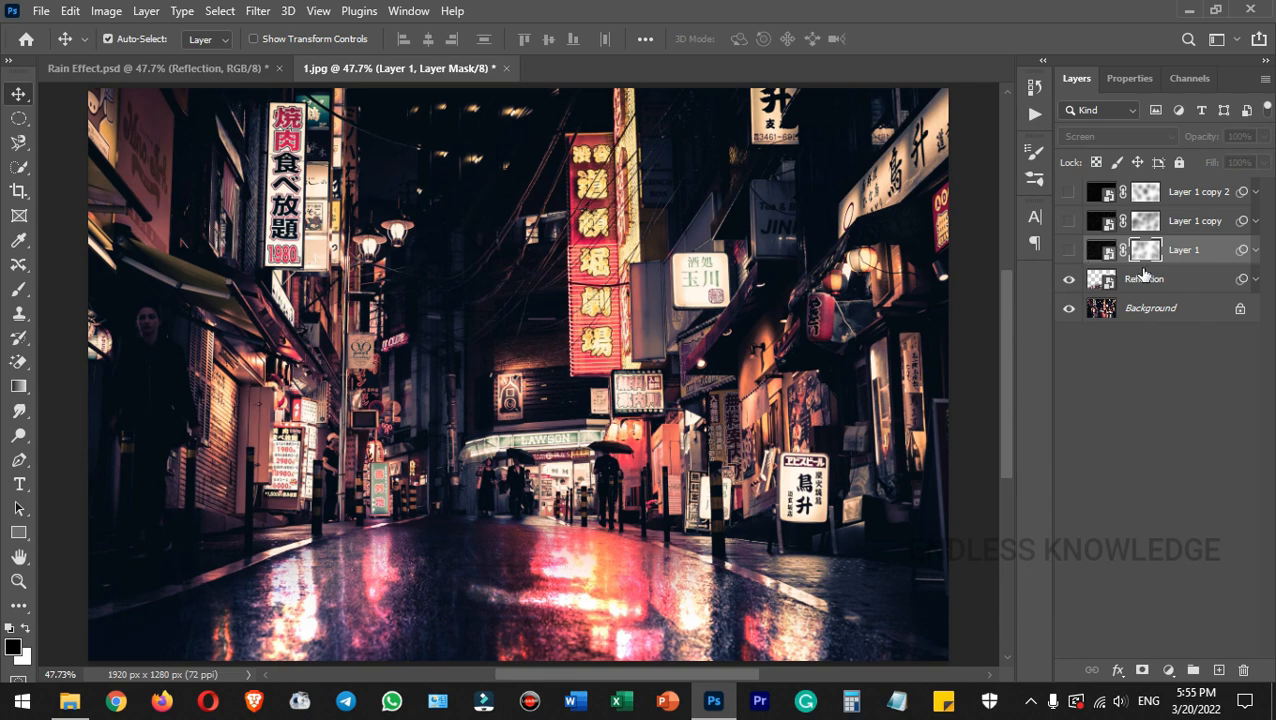
pyautogui.click(1195, 280)
pyautogui.click(1219, 670)
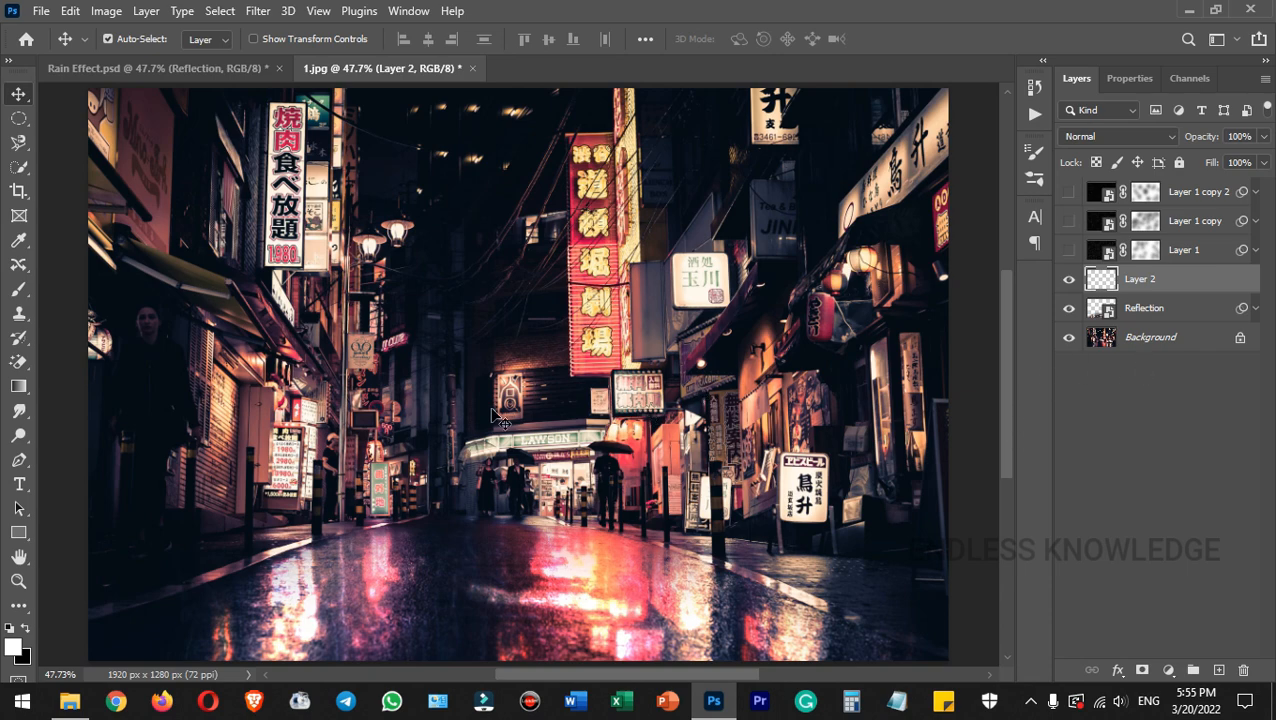
# Choose the Water Splash 16 brush from the 20 Water Splash Brushes set for painting on Layer 2.
pyautogui.press('b')
pyautogui.rightClick(432, 160)
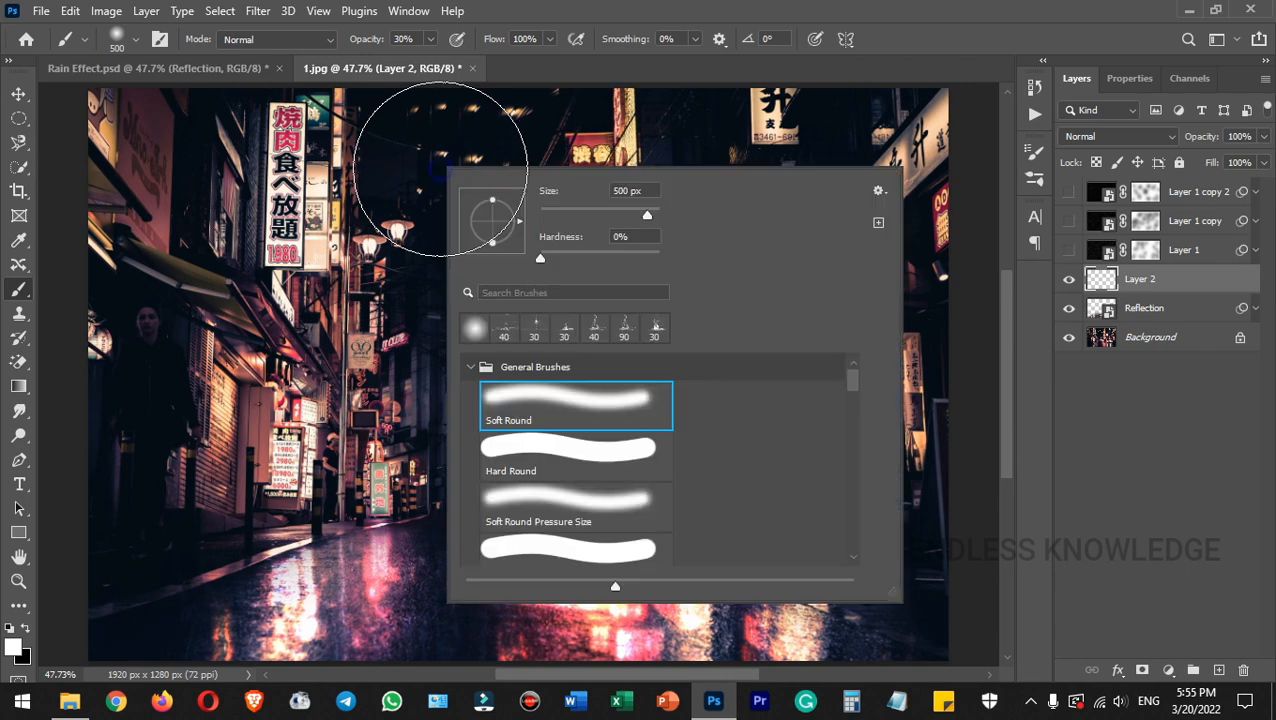
pyautogui.click(476, 368)
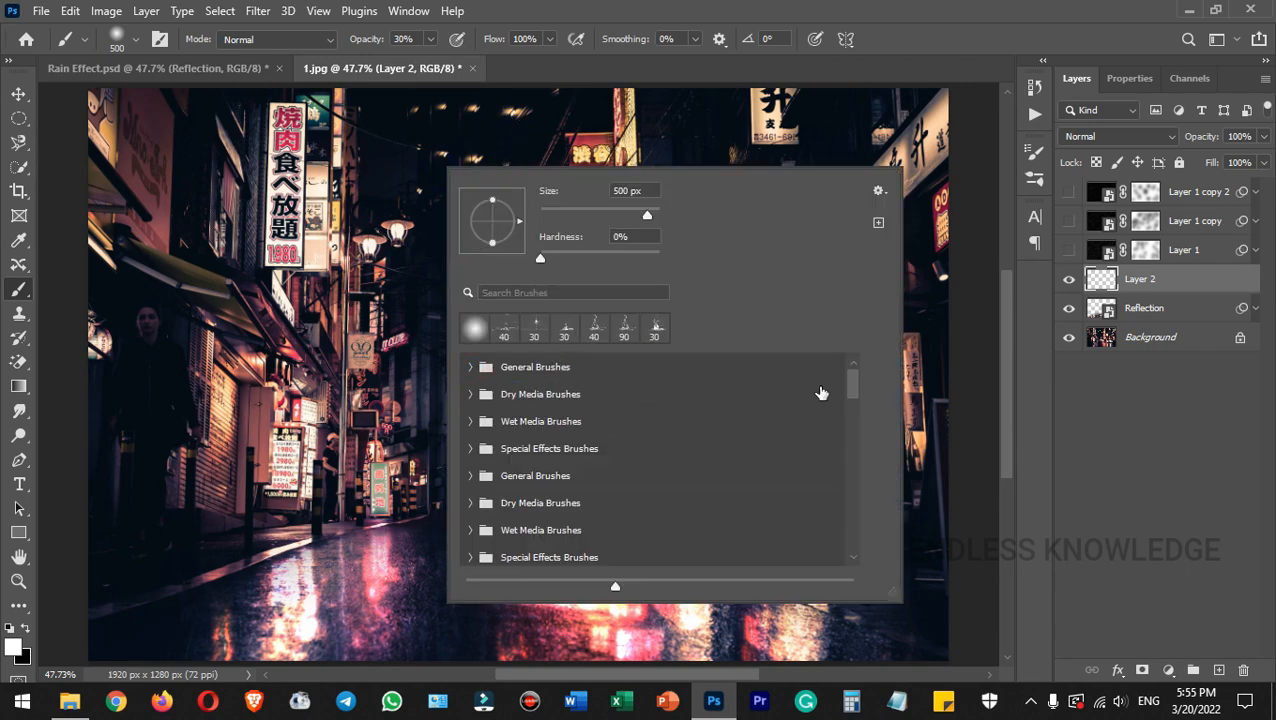
pyautogui.scroll(-3, 700, 410)
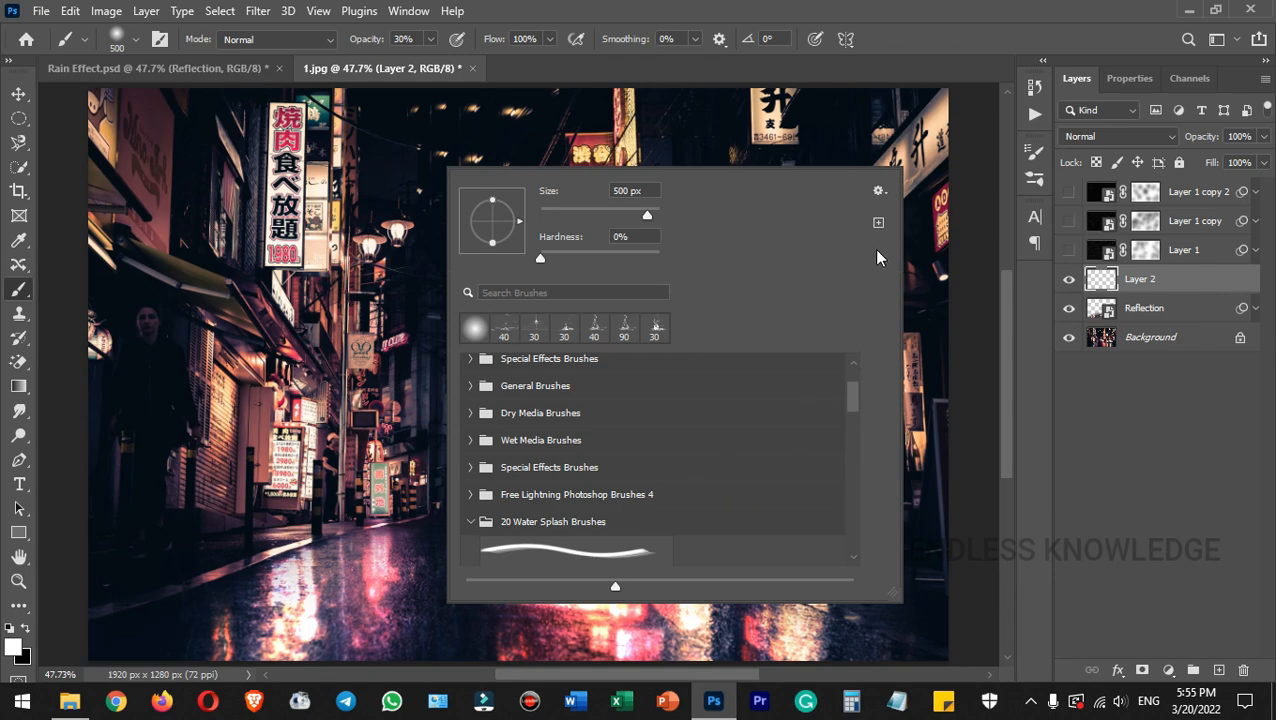
pyautogui.click(879, 191)
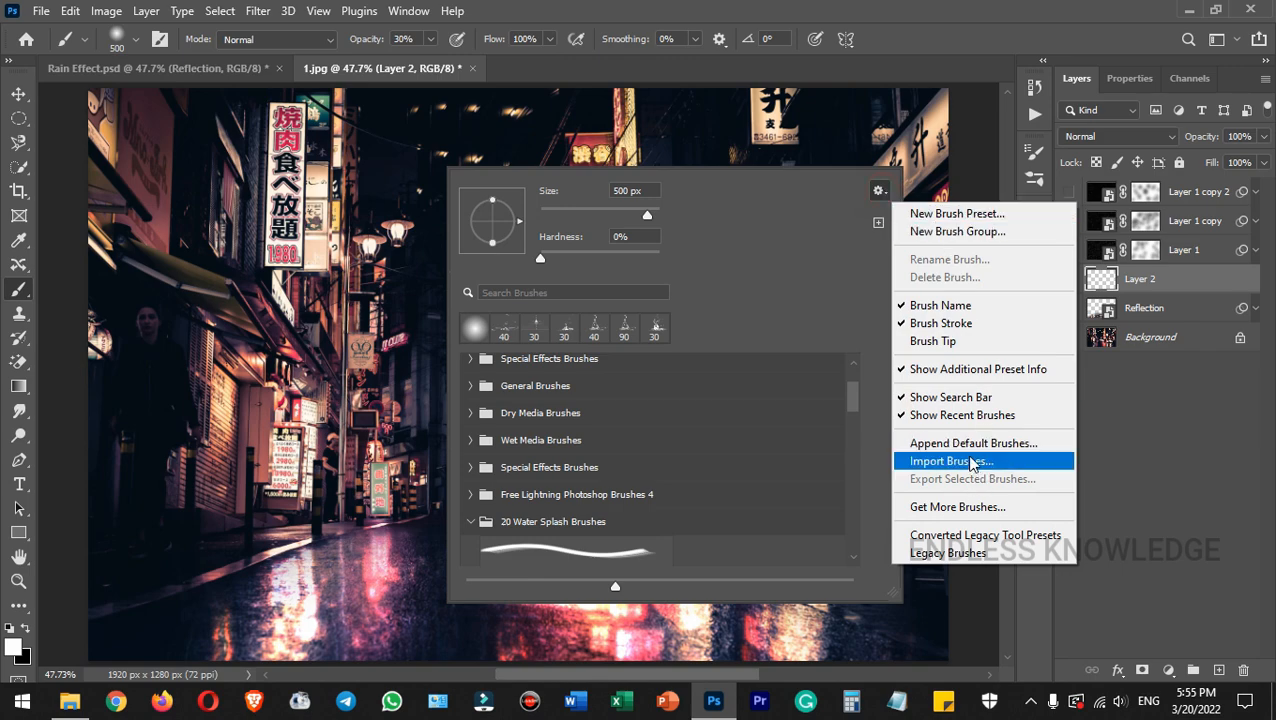
pyautogui.click(830, 232)
pyautogui.scroll(-6, 806, 487)
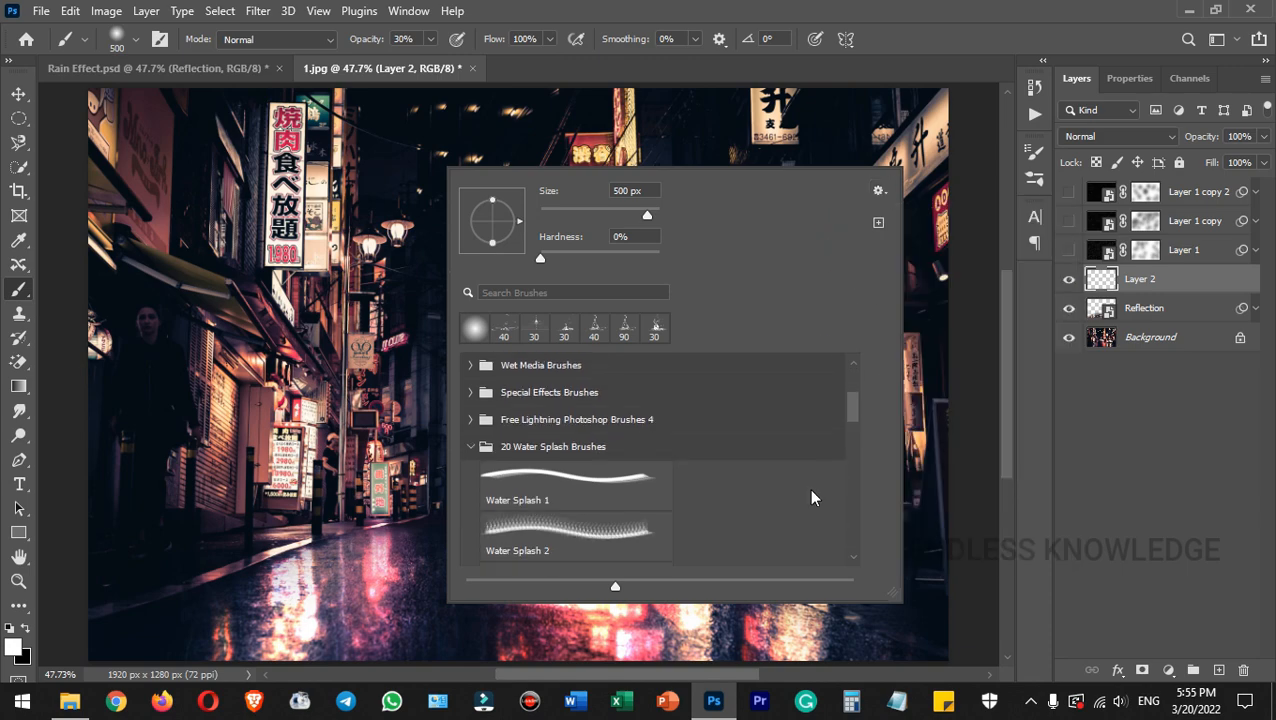
pyautogui.scroll(-9, 806, 487)
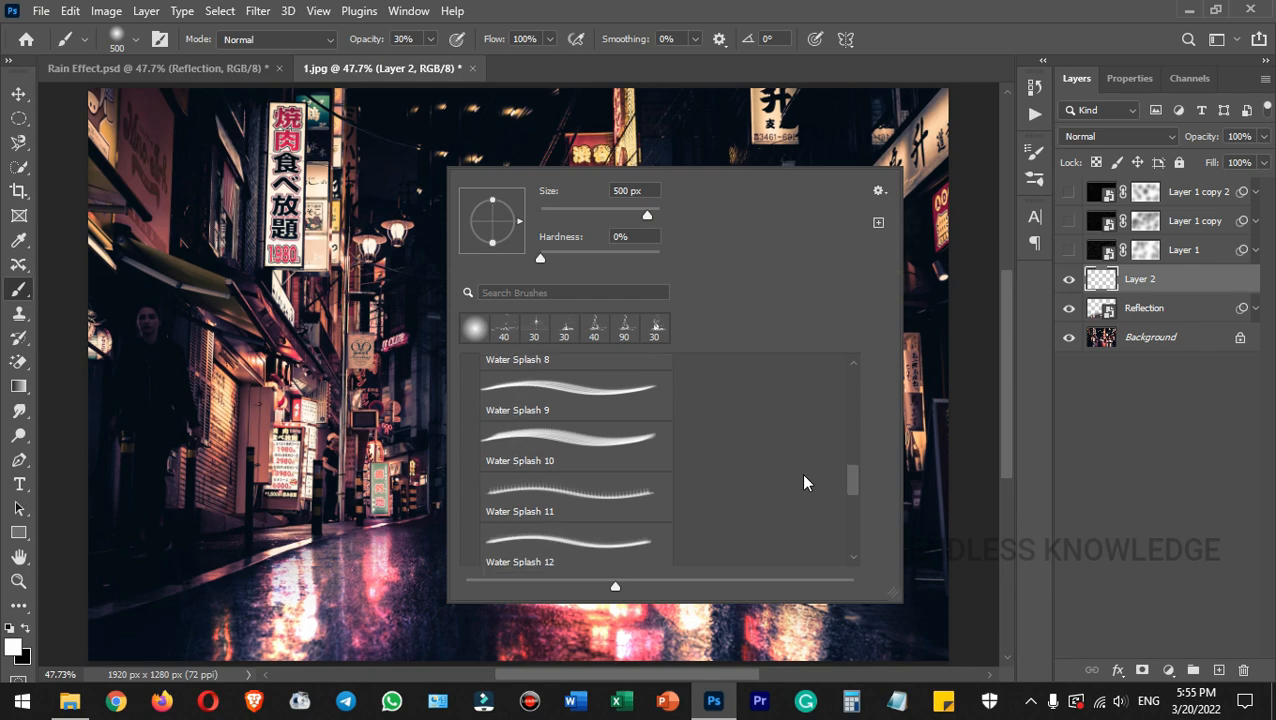
pyautogui.scroll(-2, 795, 474)
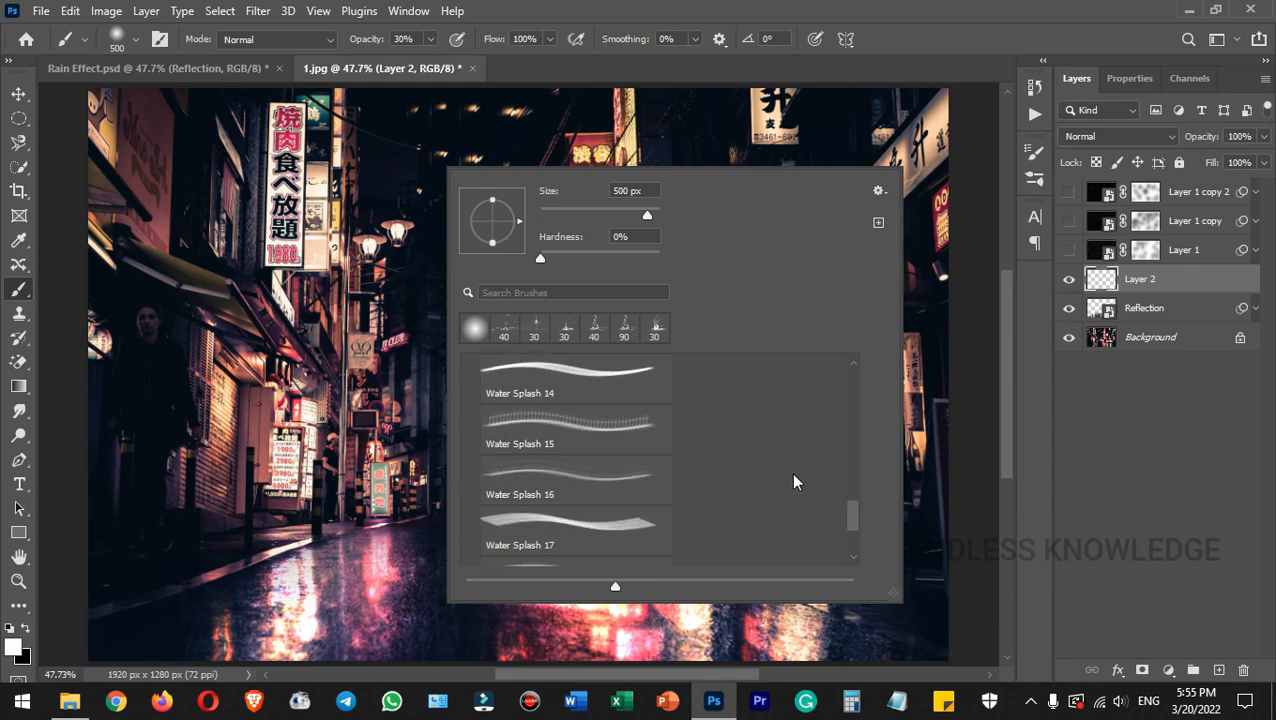
pyautogui.click(615, 483)
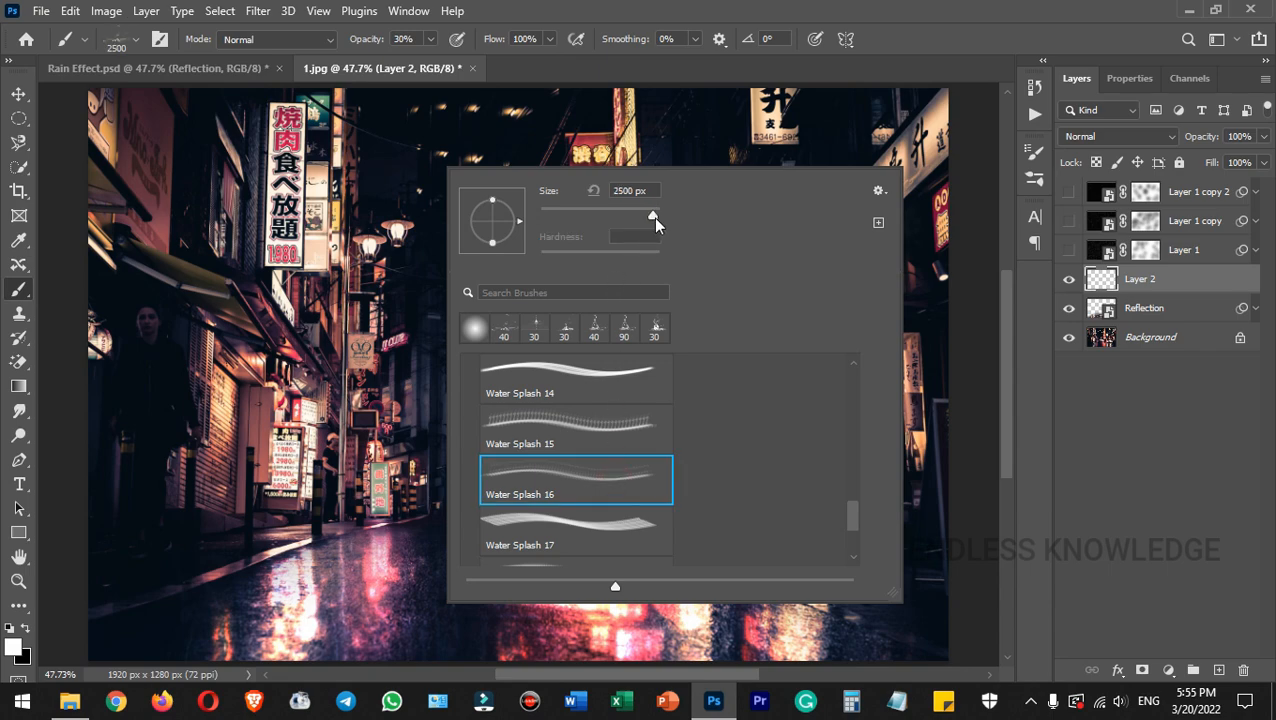
# Set the Water Splash 16 brush size to 35 px and raise the brush opacity.
pyautogui.moveTo(653, 216); pyautogui.dragTo(560, 217)
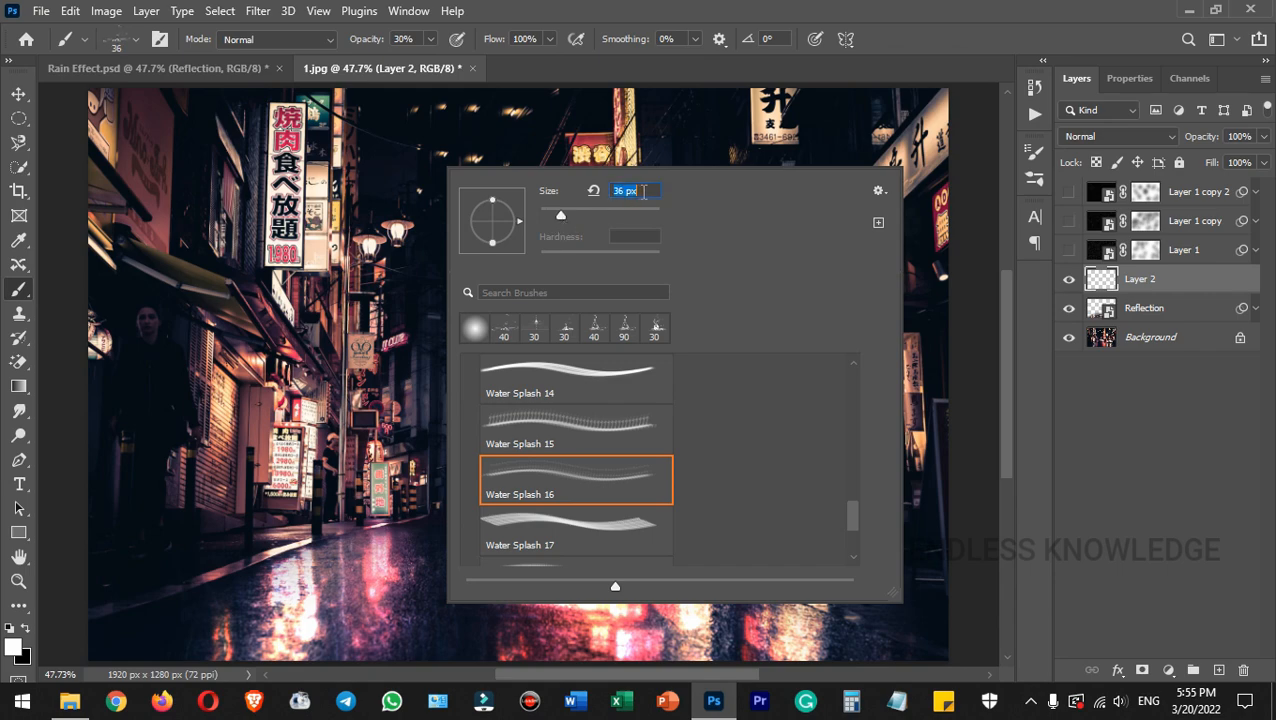
pyautogui.write('35')
pyautogui.click(434, 626)
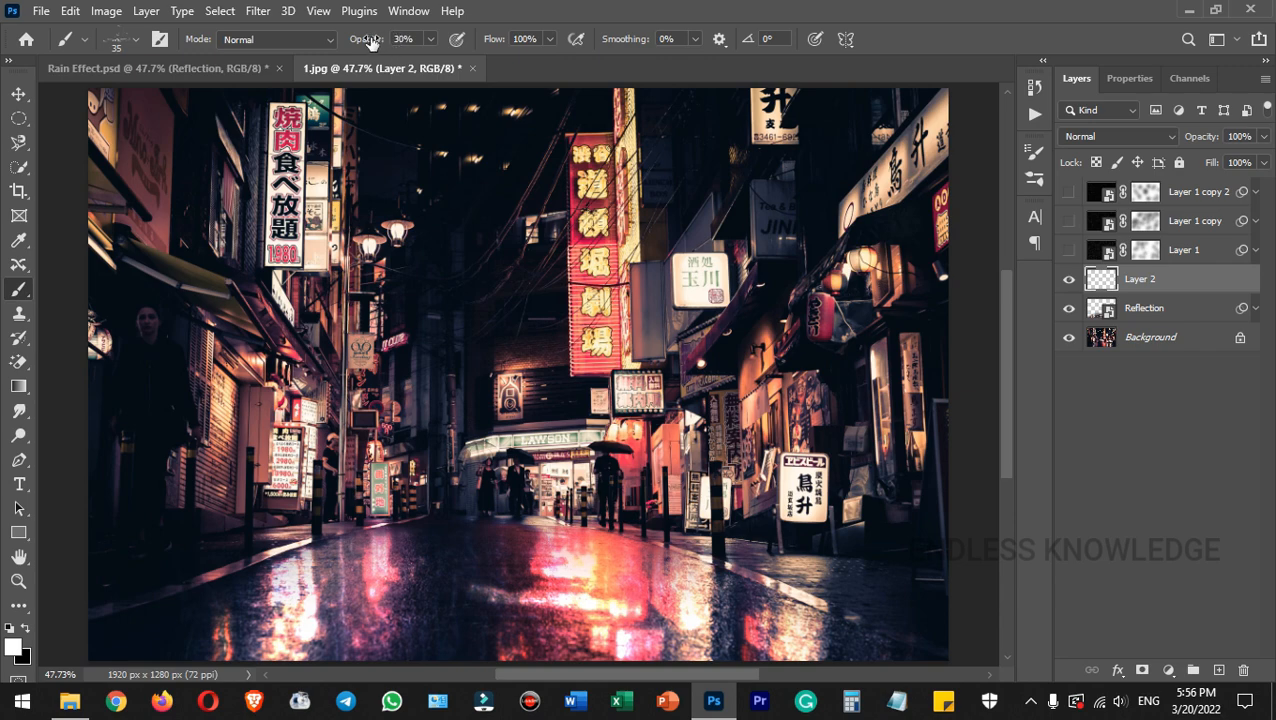
pyautogui.moveTo(358, 38); pyautogui.dragTo(460, 44)
pyautogui.click(19, 94)
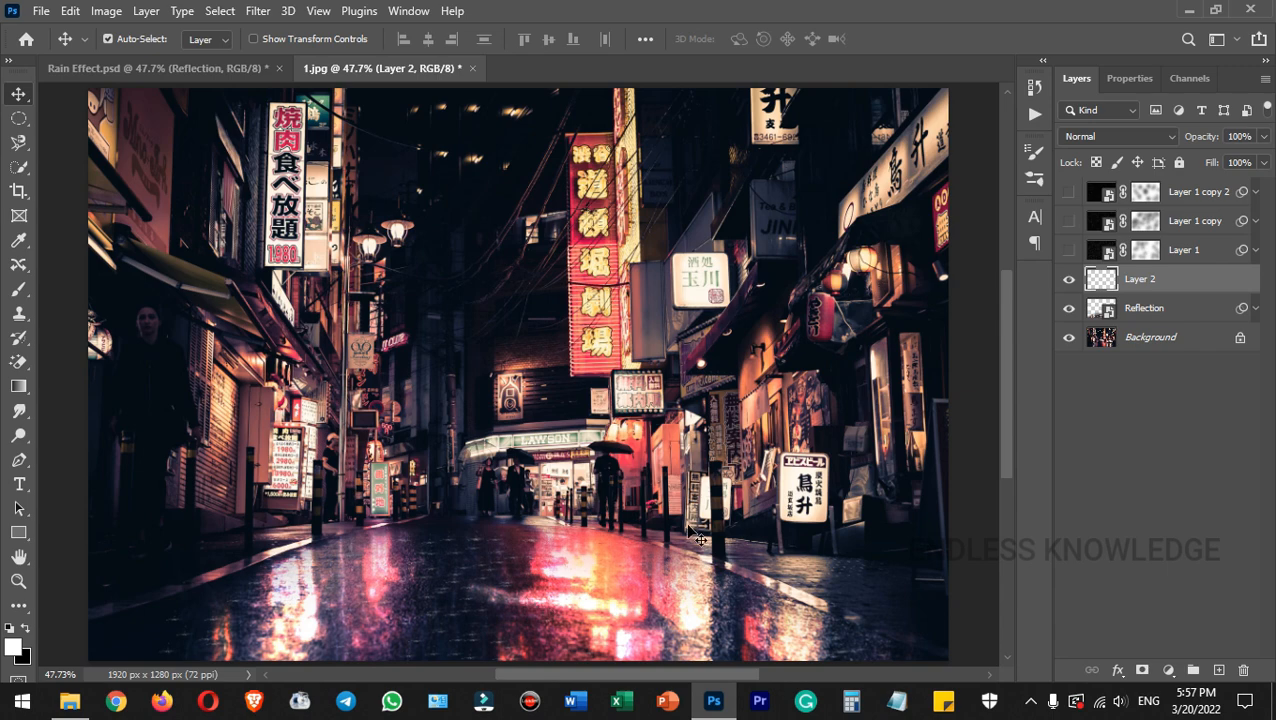
pyautogui.moveTo(1210, 137); pyautogui.dragTo(1191, 139)
pyautogui.click(1234, 139)
pyautogui.click(1219, 671)
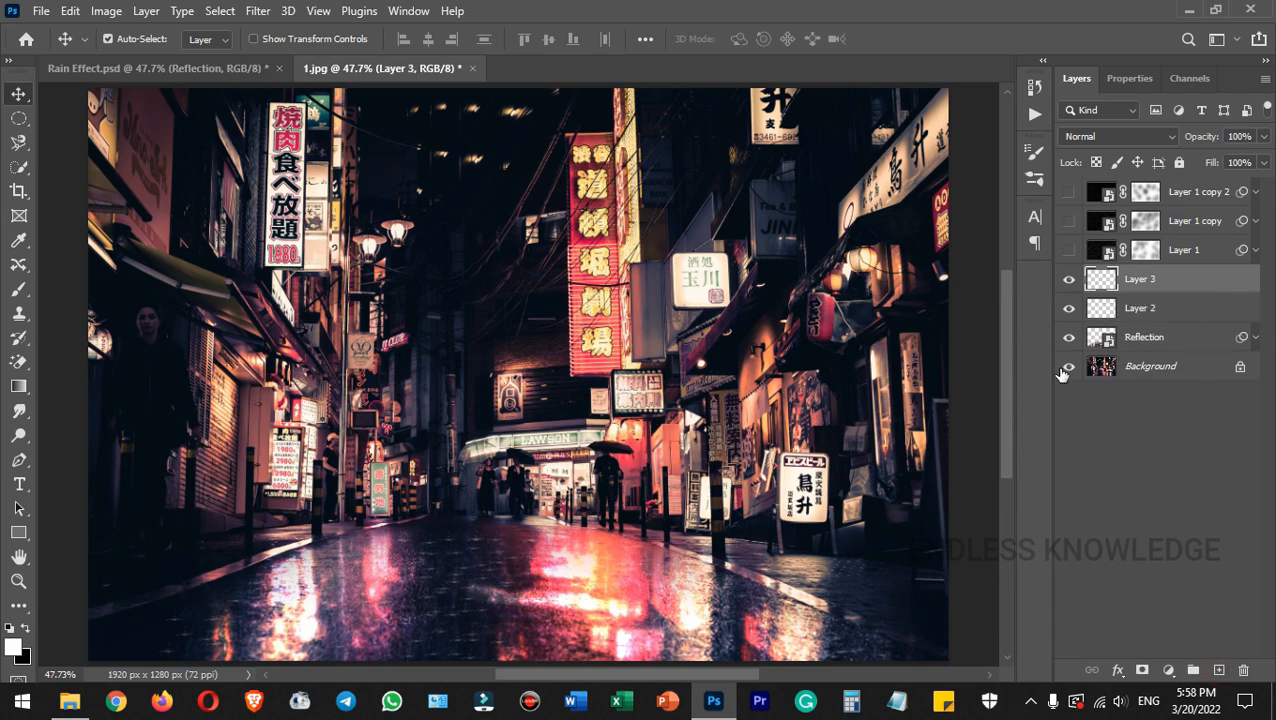
pyautogui.click(1192, 310)
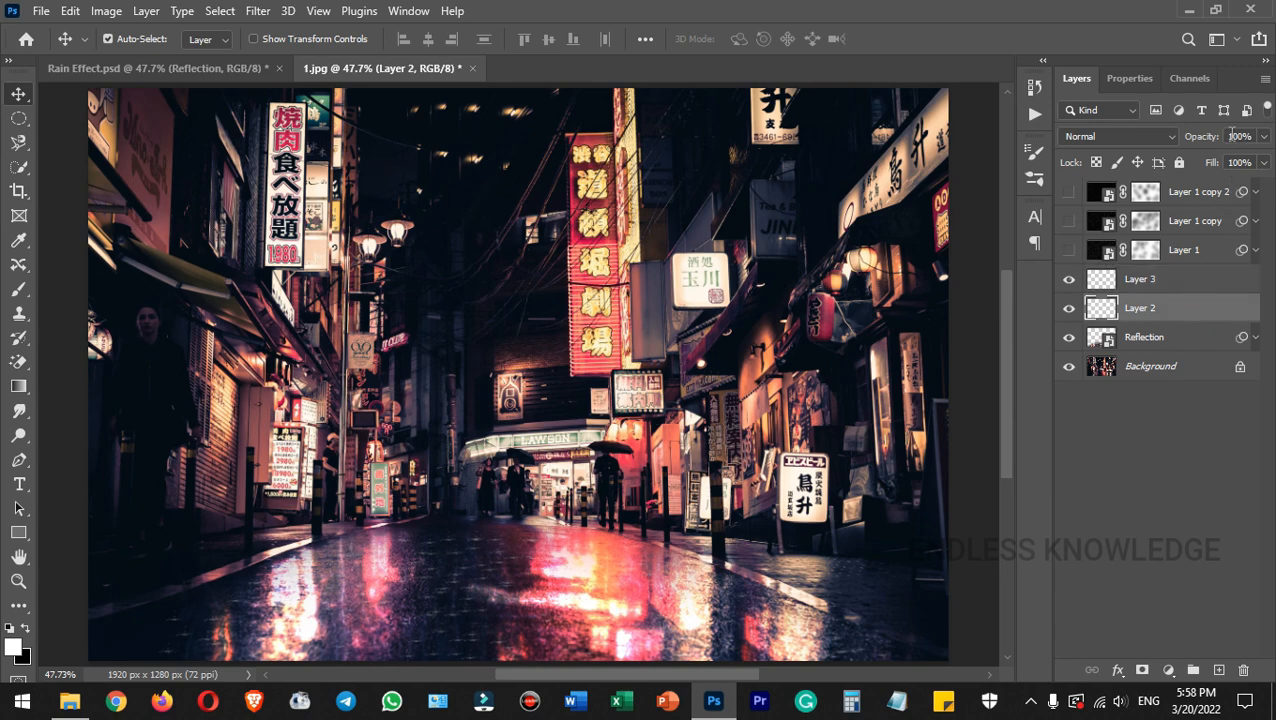
pyautogui.click(1203, 286)
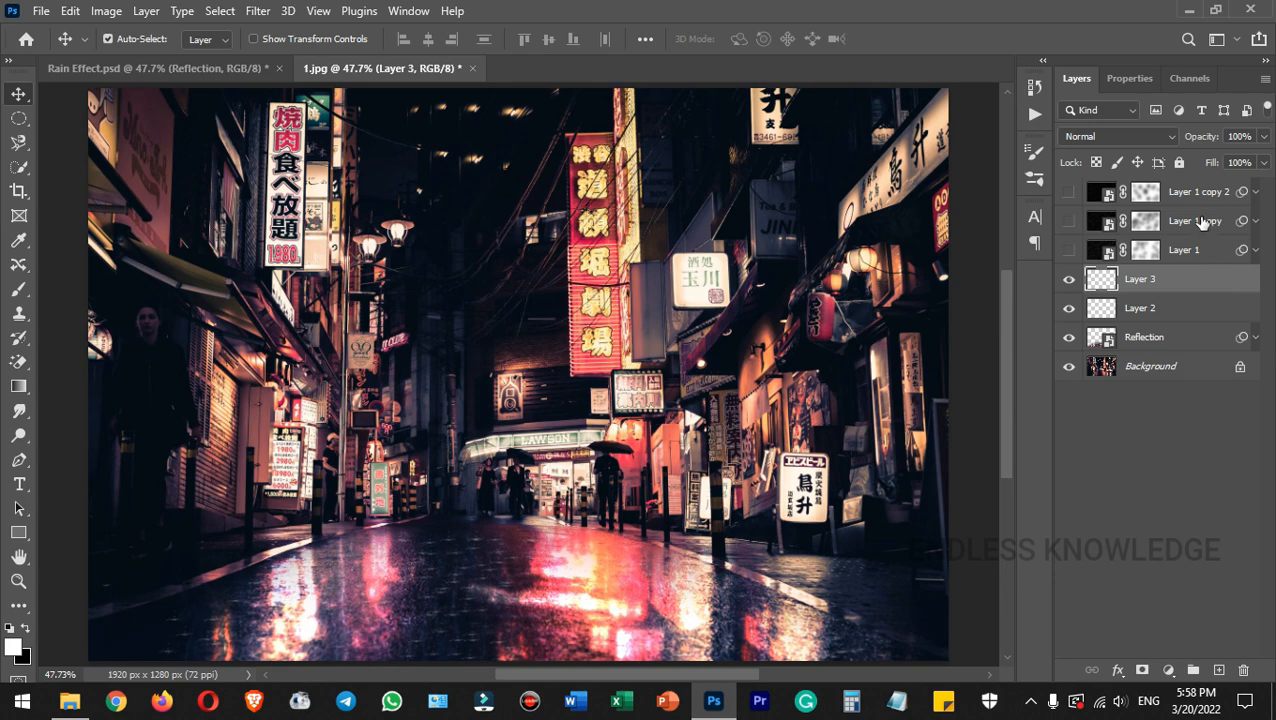
pyautogui.click(1243, 670)
pyautogui.click(551, 273)
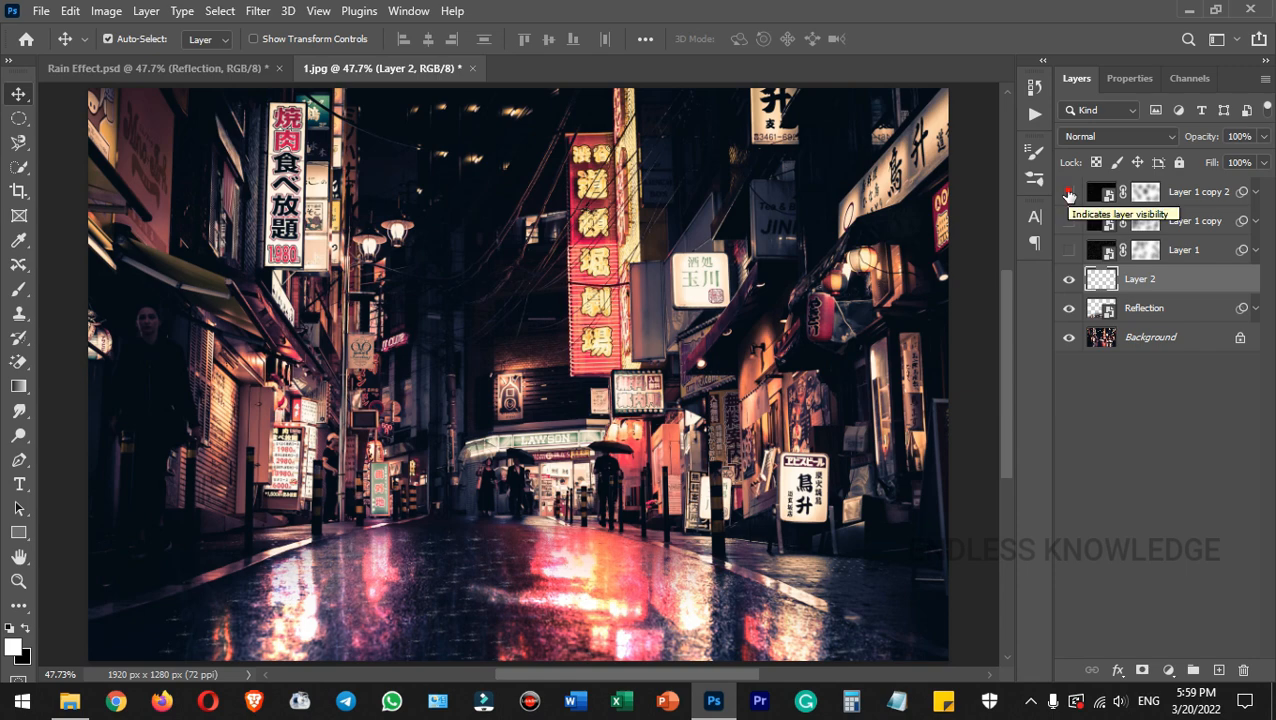
# Show the three rain layers again and review the smart filters of Layer 1 copy 2 and Layer 1 copy.
pyautogui.moveTo(1069, 193); pyautogui.dragTo(1069, 252)
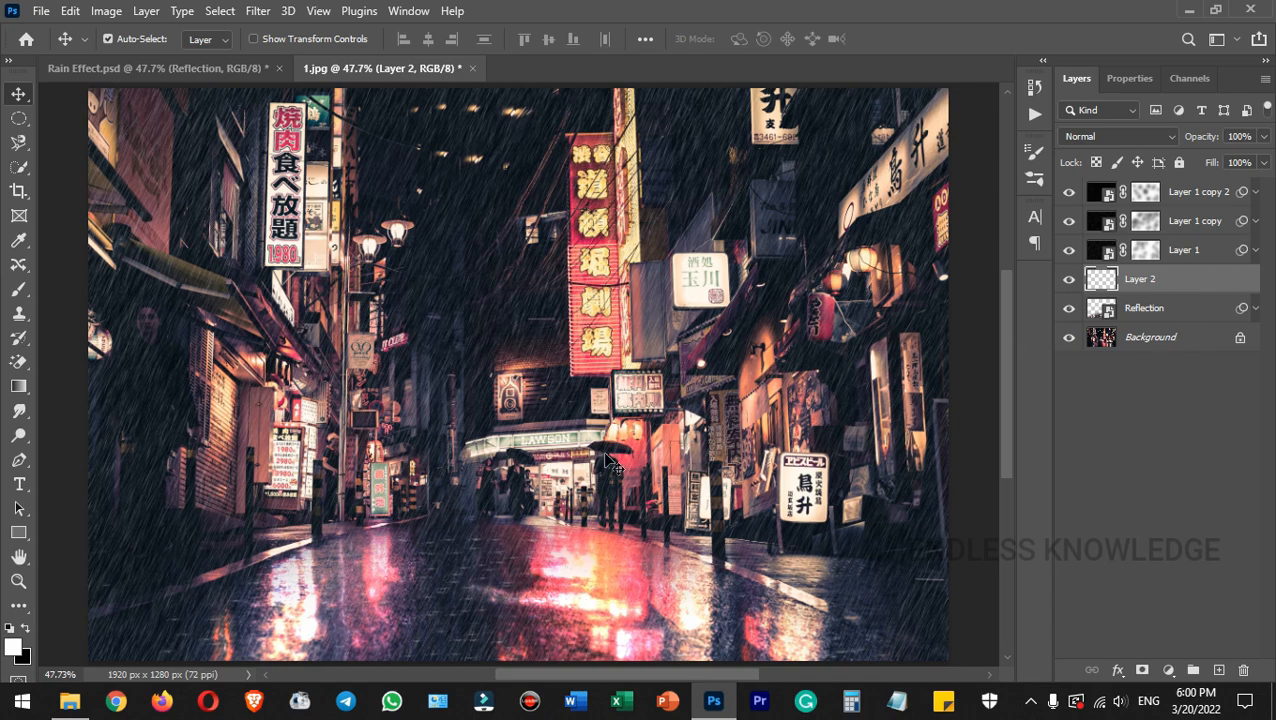
pyautogui.click(1256, 191)
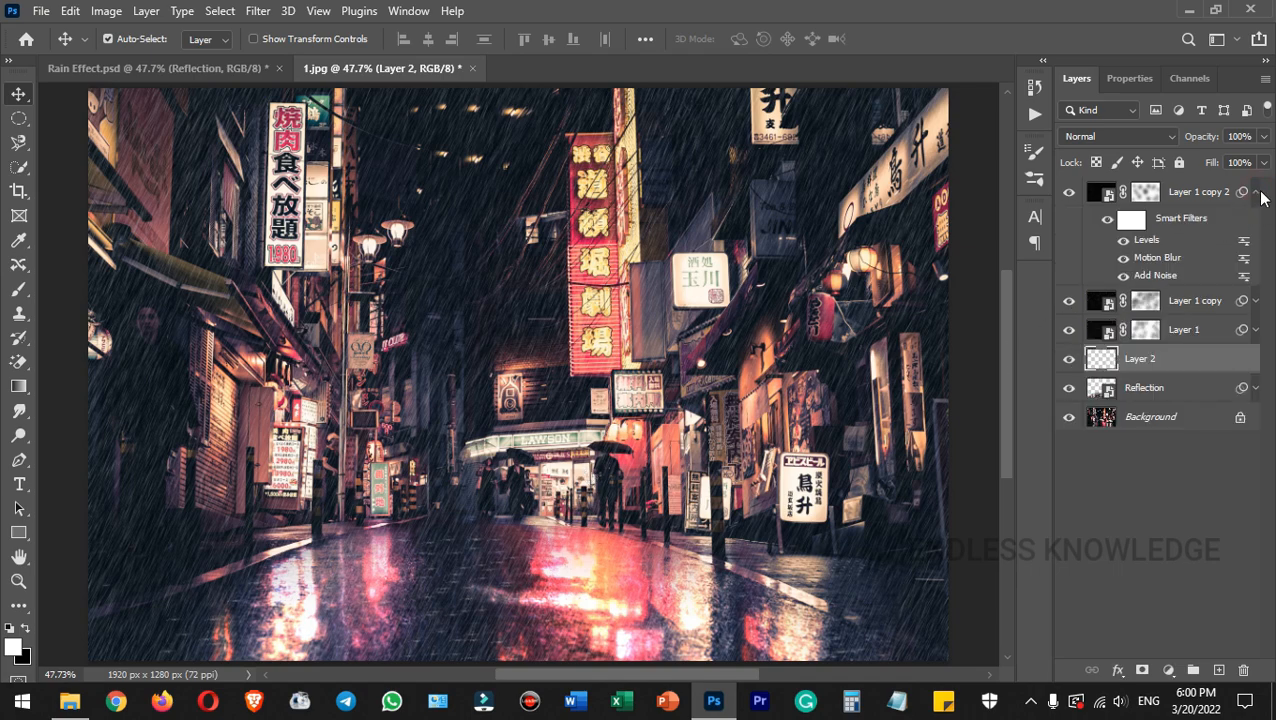
pyautogui.click(1256, 195)
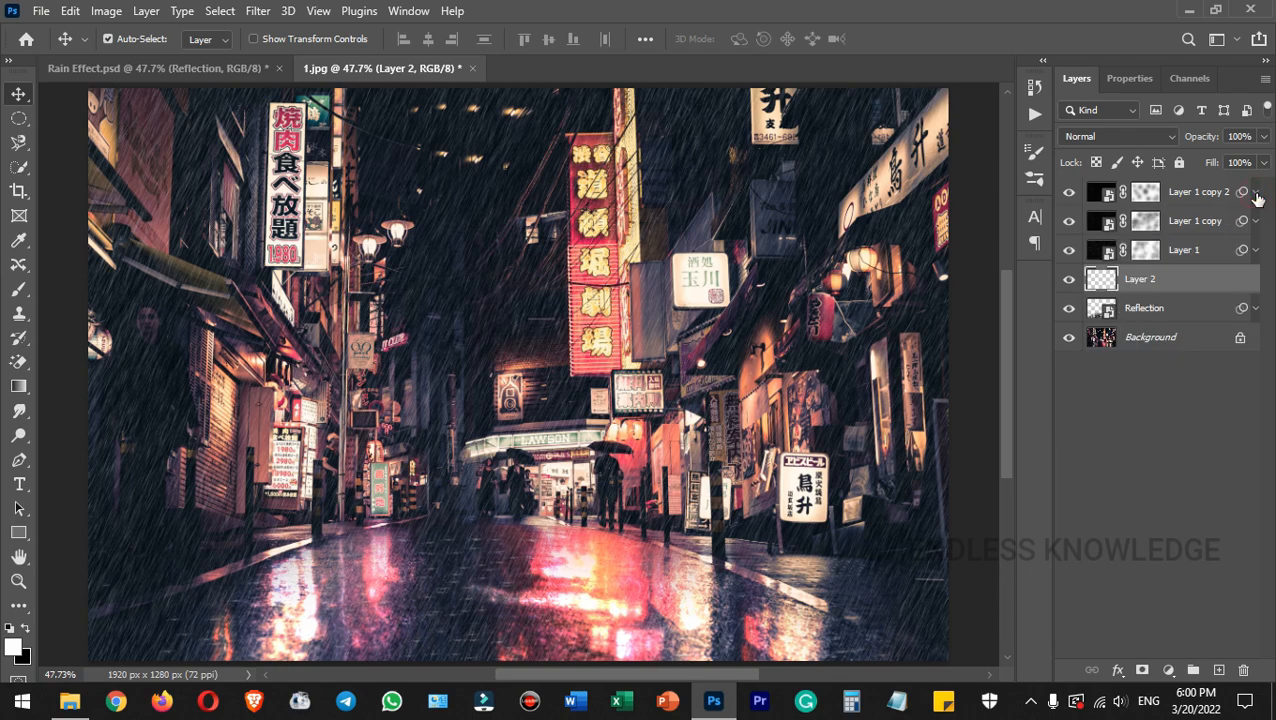
pyautogui.click(1257, 223)
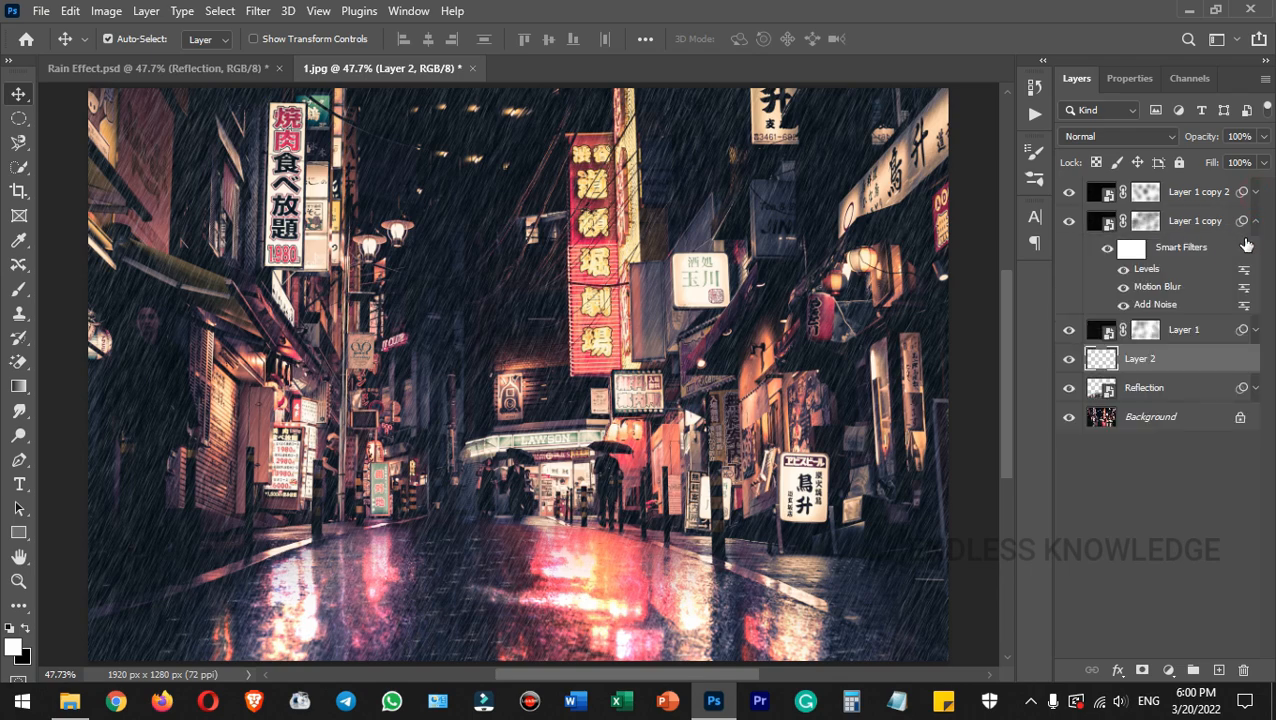